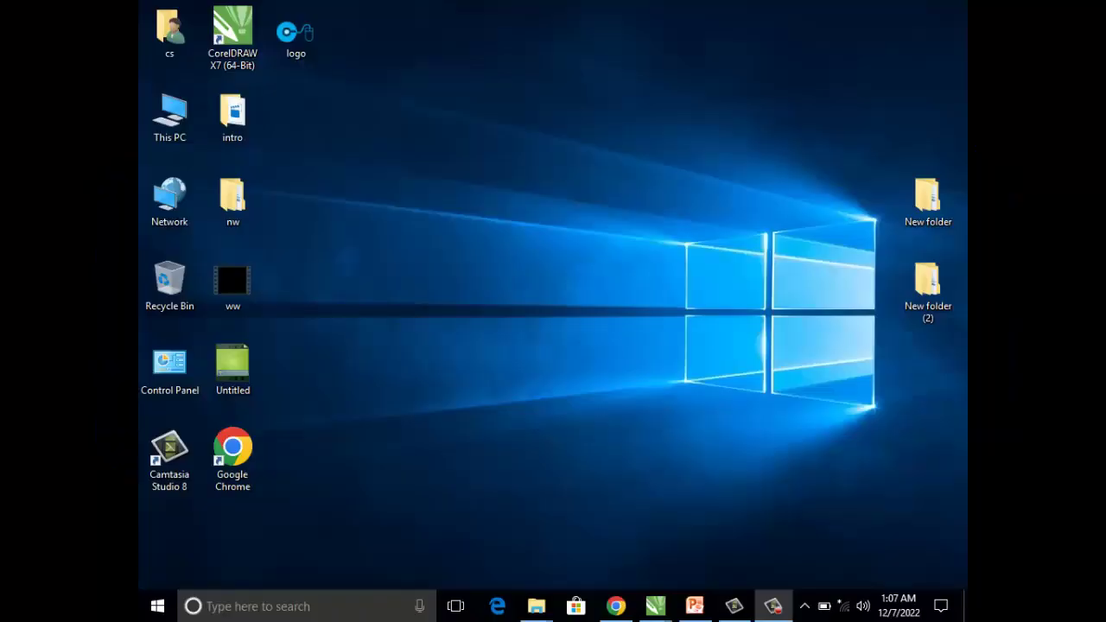
- Refresh the desktop, then open and close File Explorer
right_click(444, 174)
left_click(483, 223)
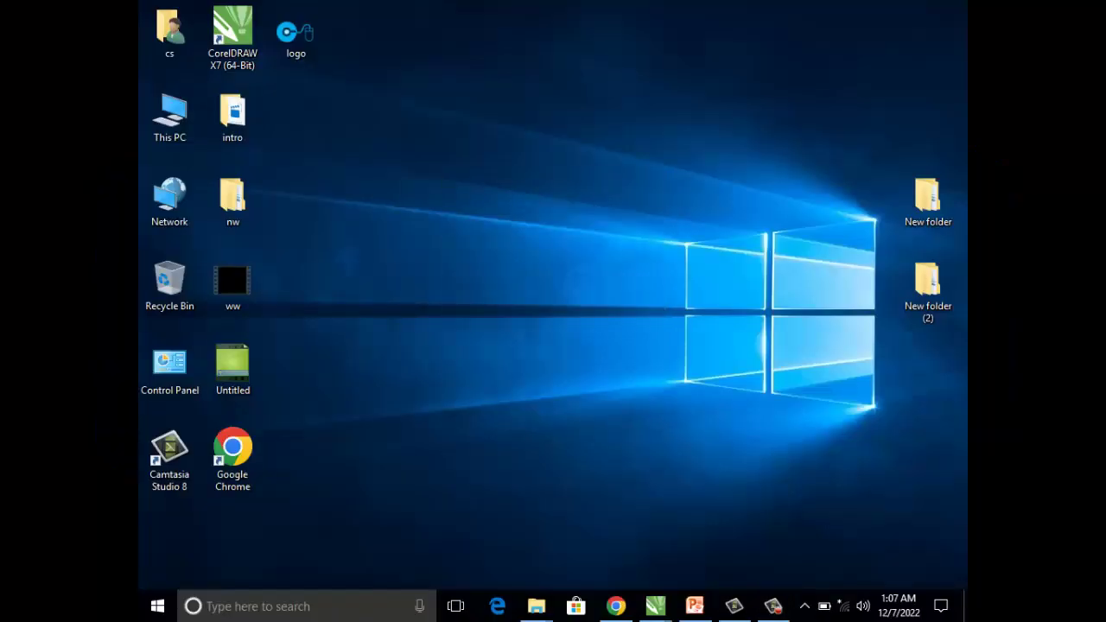
key("super+e")
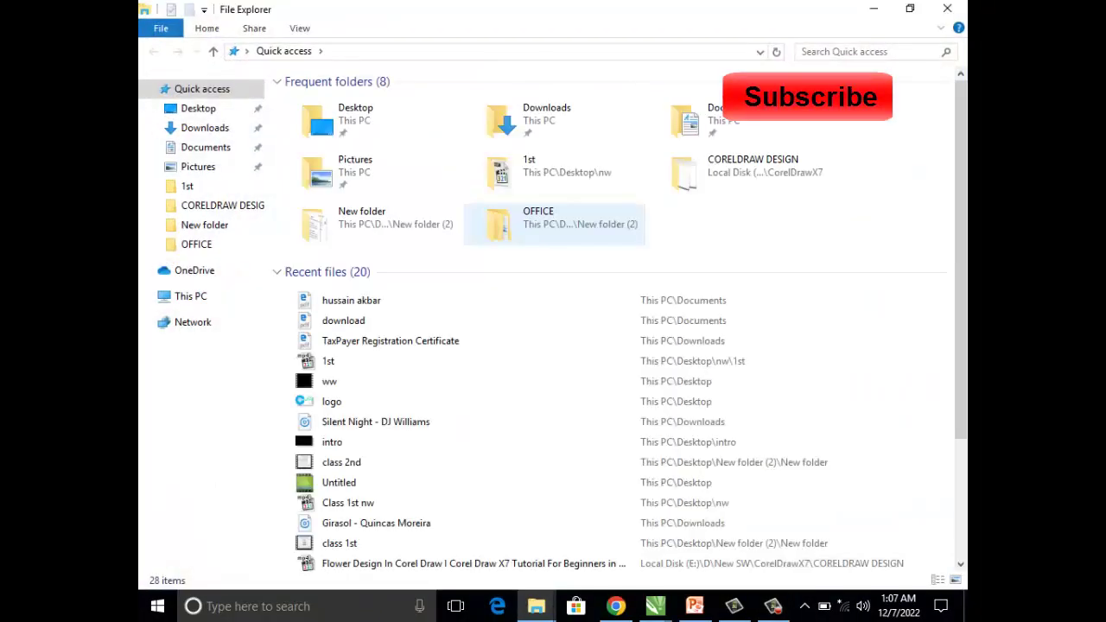
left_click(947, 8)
- Launch Microsoft Access 2010 by running msaccess from the Run box
key("super+r")
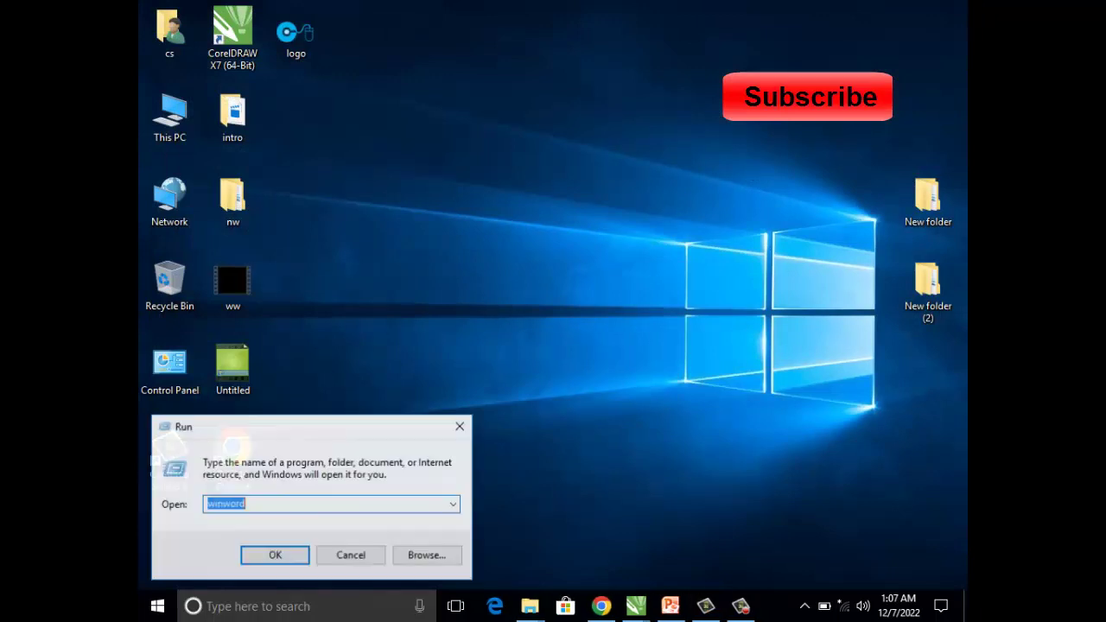
type("msaccess")
key("Return")
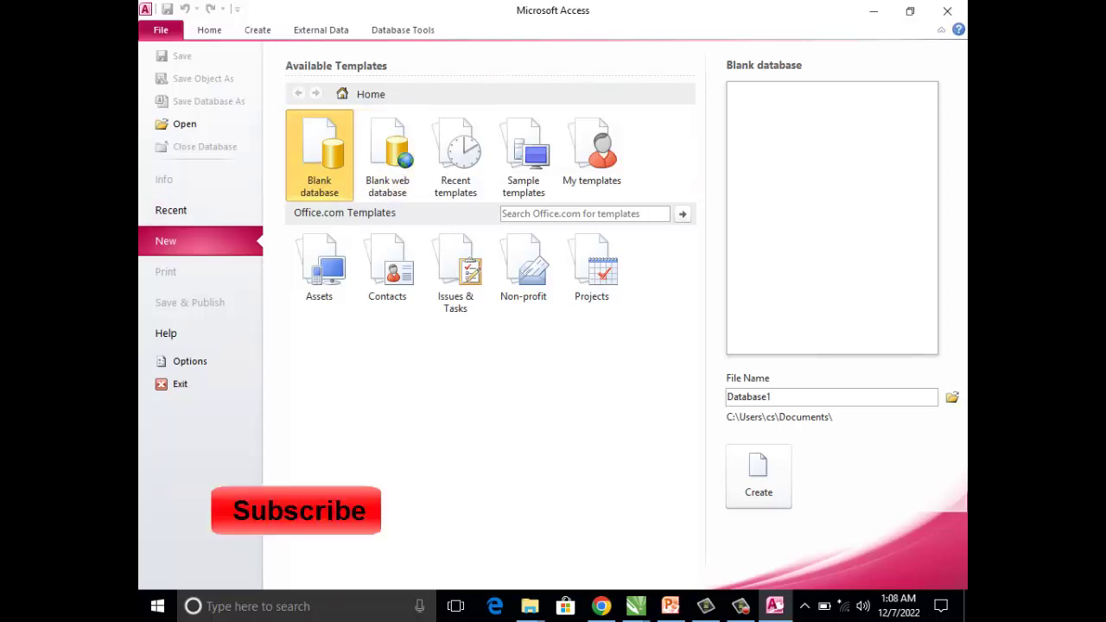
- Create the blank database Database1 and close the default Table1
left_click(726, 397)
left_click(759, 476)
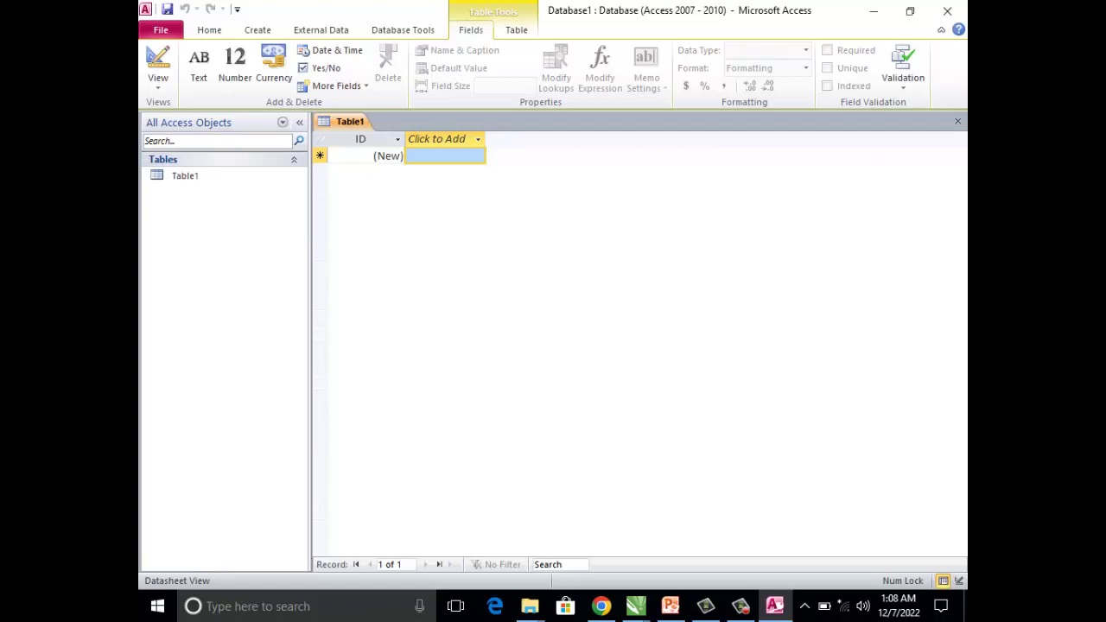
left_click(957, 121)
- Start a new table design with an order_no AutoNumber field
left_click(257, 30)
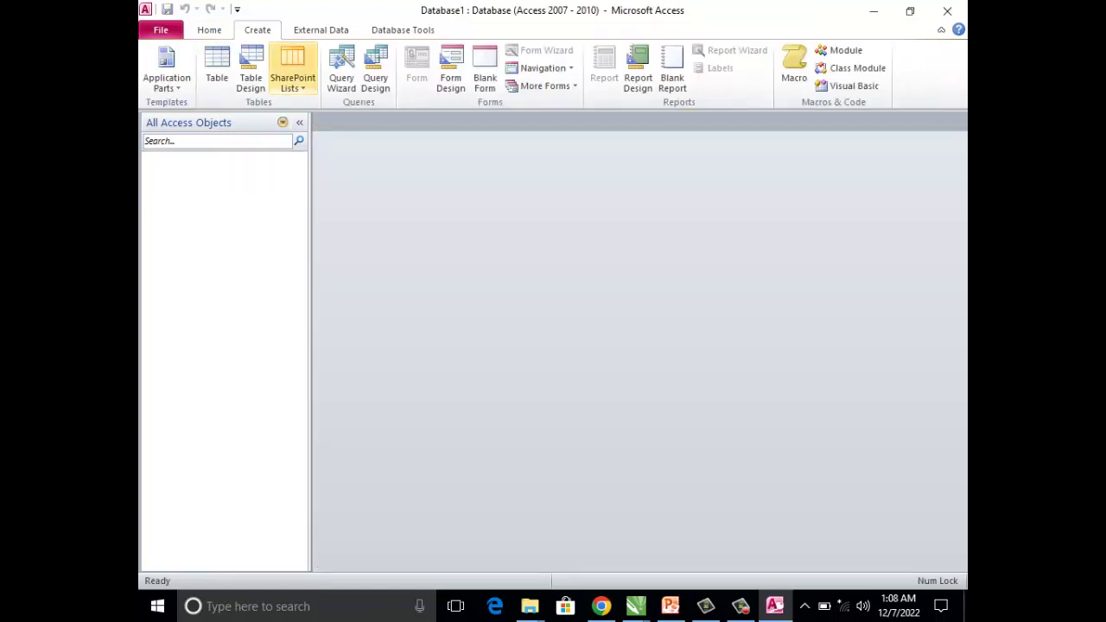
left_click(251, 69)
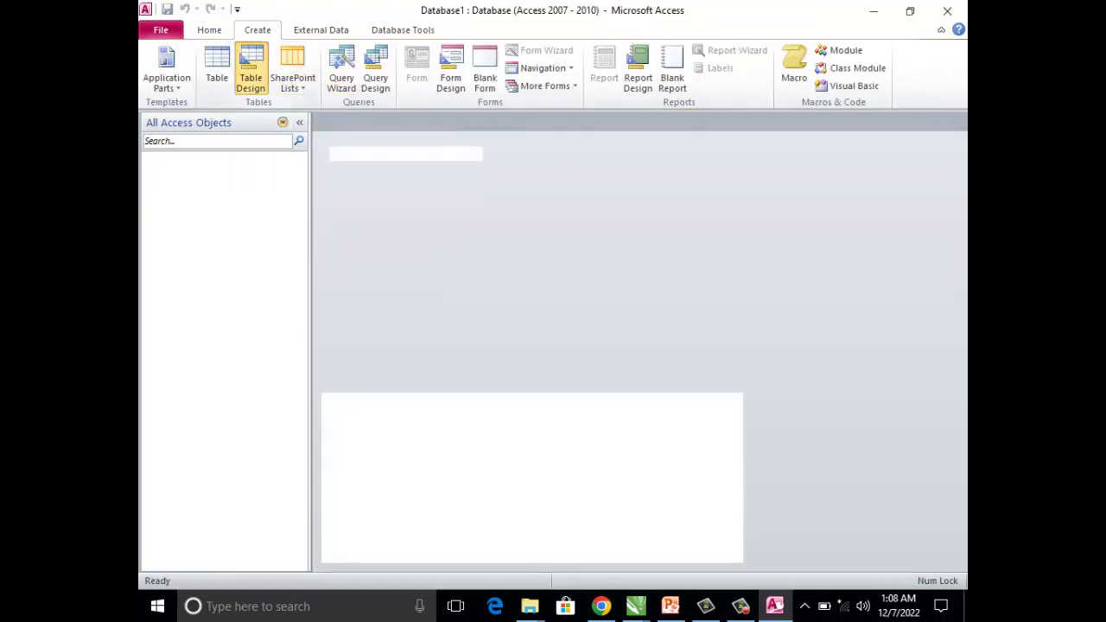
type("ord")
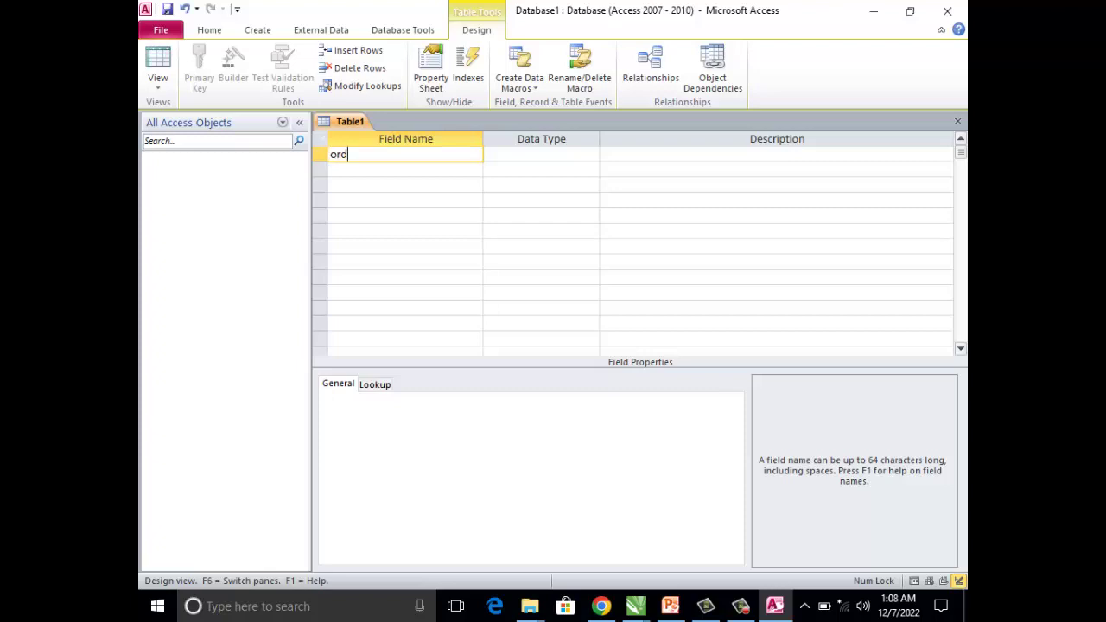
type("er_n")
type("o")
key("Tab")
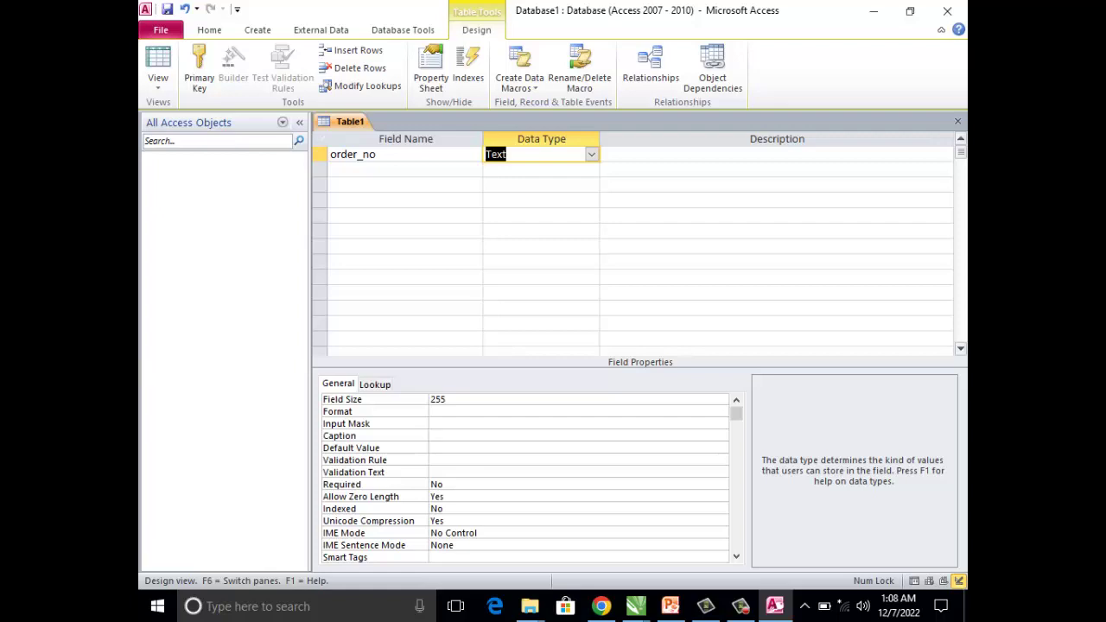
type("a")
left_click(406, 169)
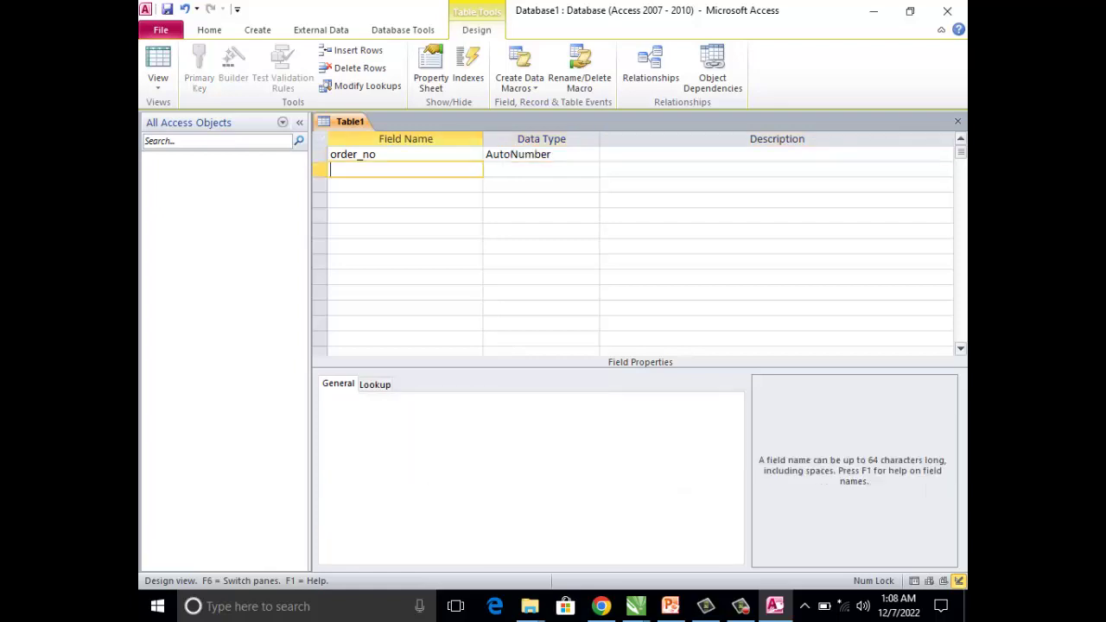
- Add a Name field of type Text, dismissing the reserved-word warning
type("contact")
key("BackSpace")
key("BackSpace")
key("BackSpace")
key("BackSpace")
type("Na")
key("BackSpace")
key("BackSpace")
type("Name")
key("Return")
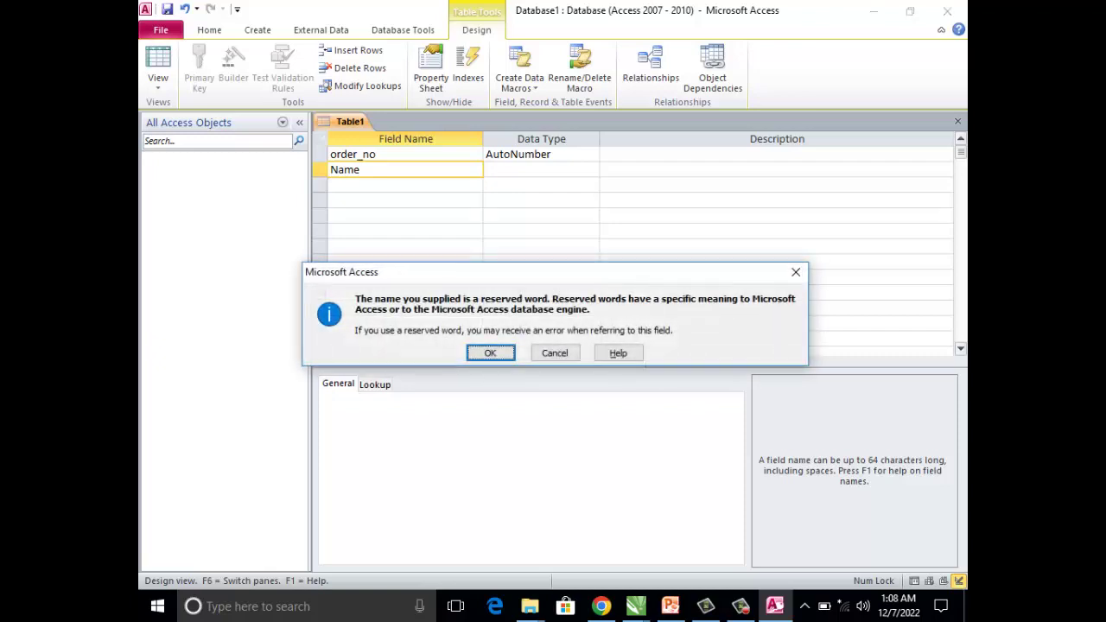
key("Return")
- Add an Address Memo field, then close the design and agree to save it
left_click(406, 184)
type("A")
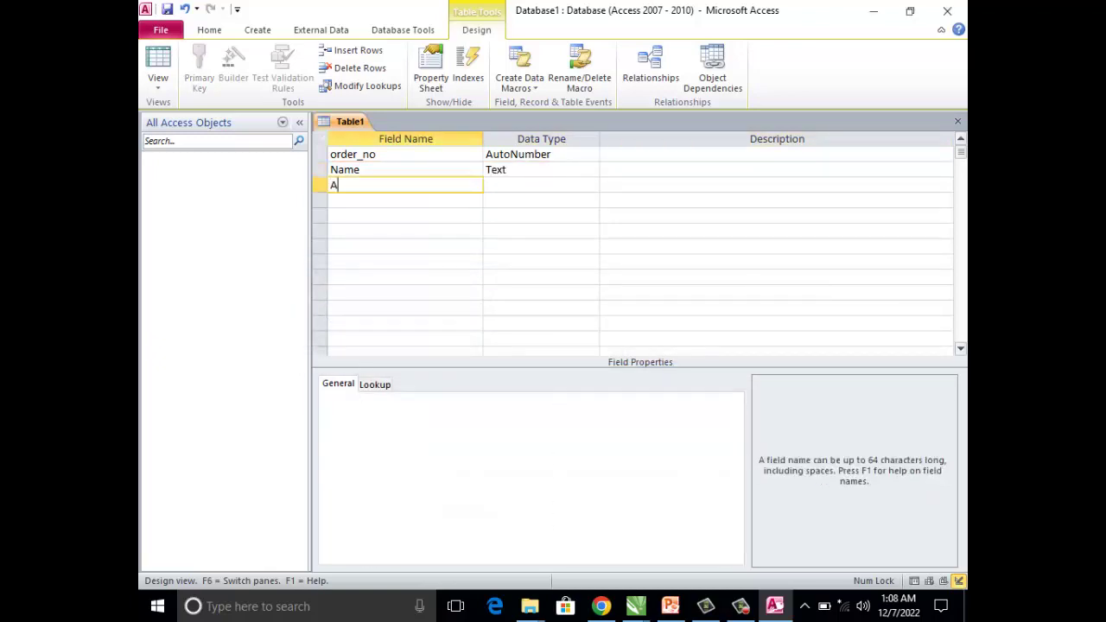
type("ddress")
key("Return")
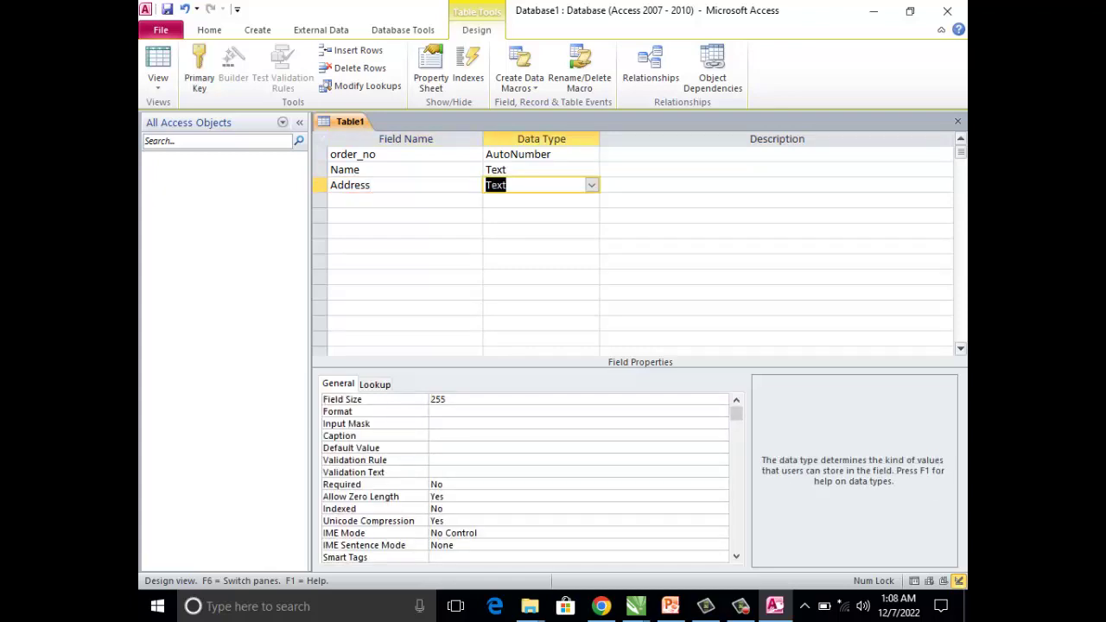
type("Mem")
key("Return")
key("Return")
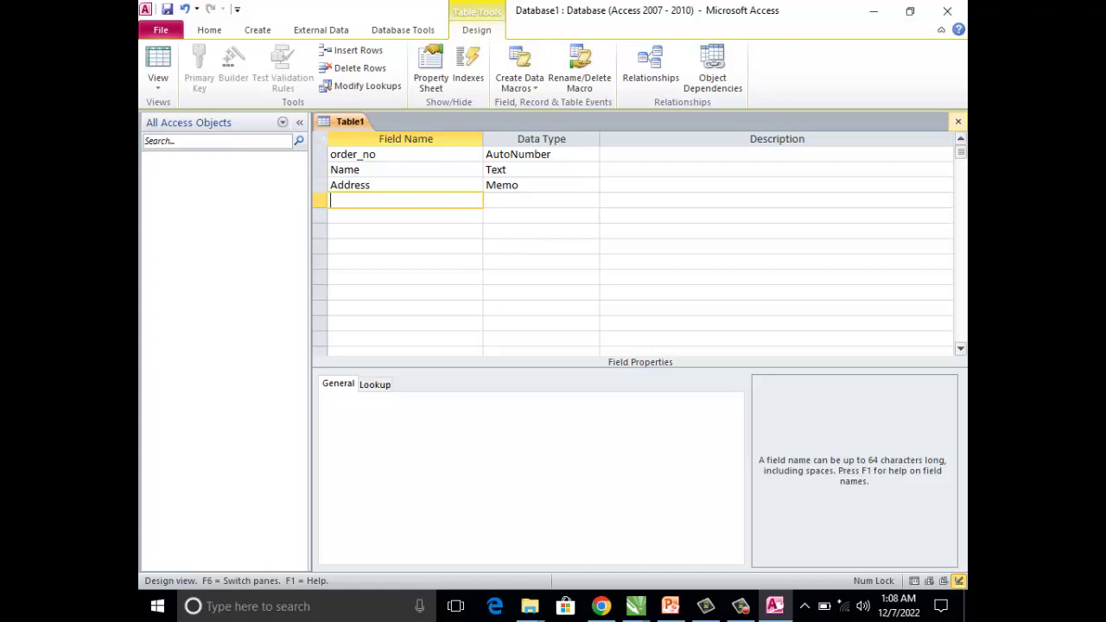
left_click(958, 121)
left_click(491, 343)
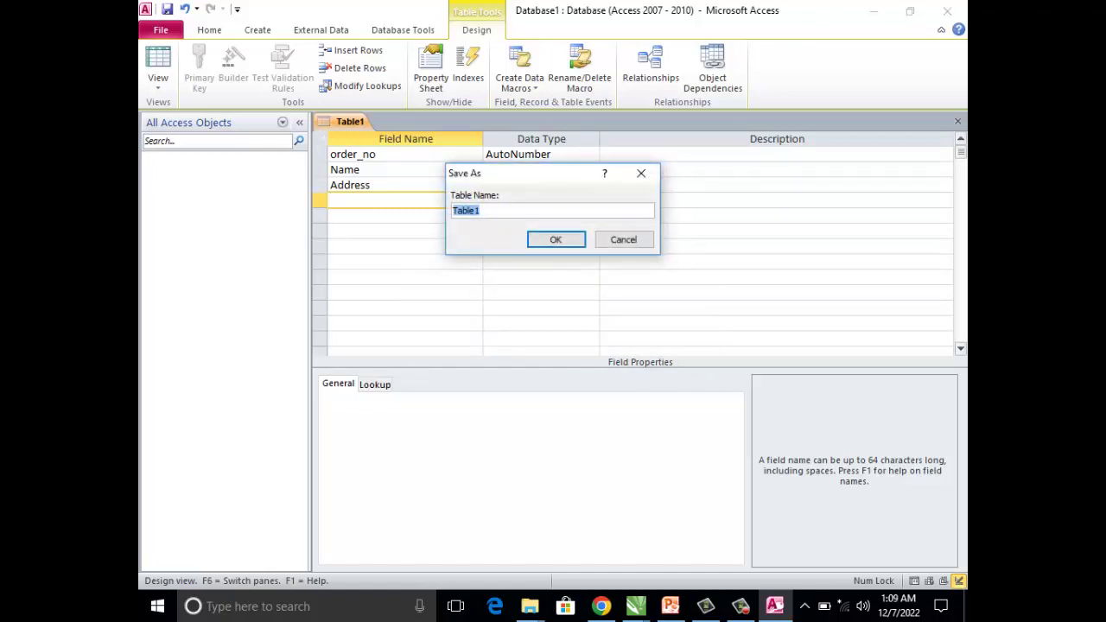
- Save the table as order without adding a primary key
type("order")
left_click(555, 239)
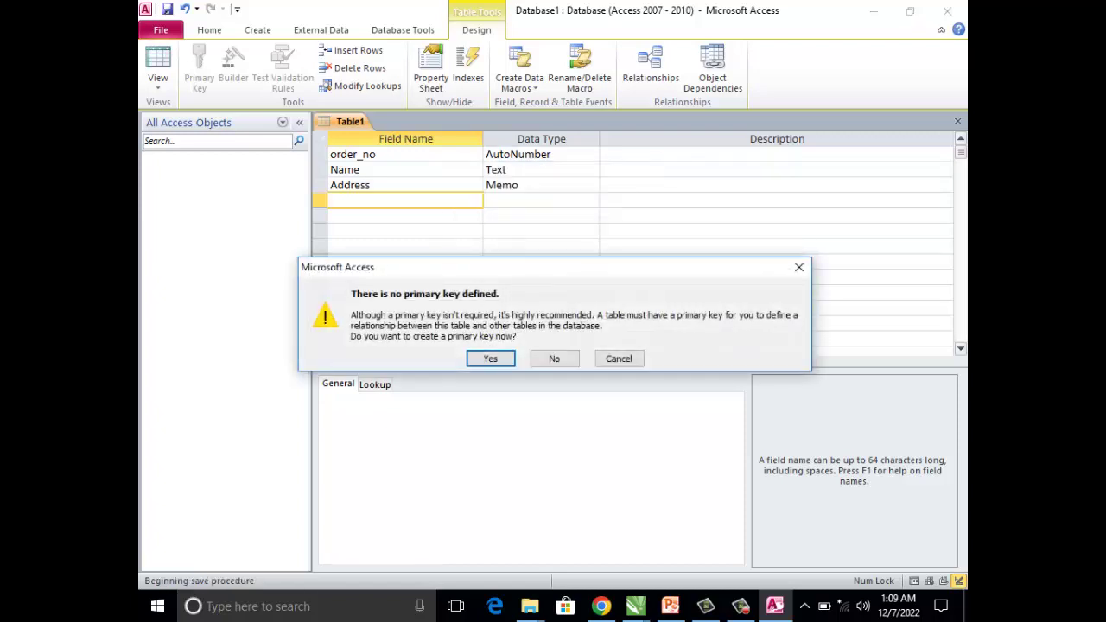
left_click(556, 356)
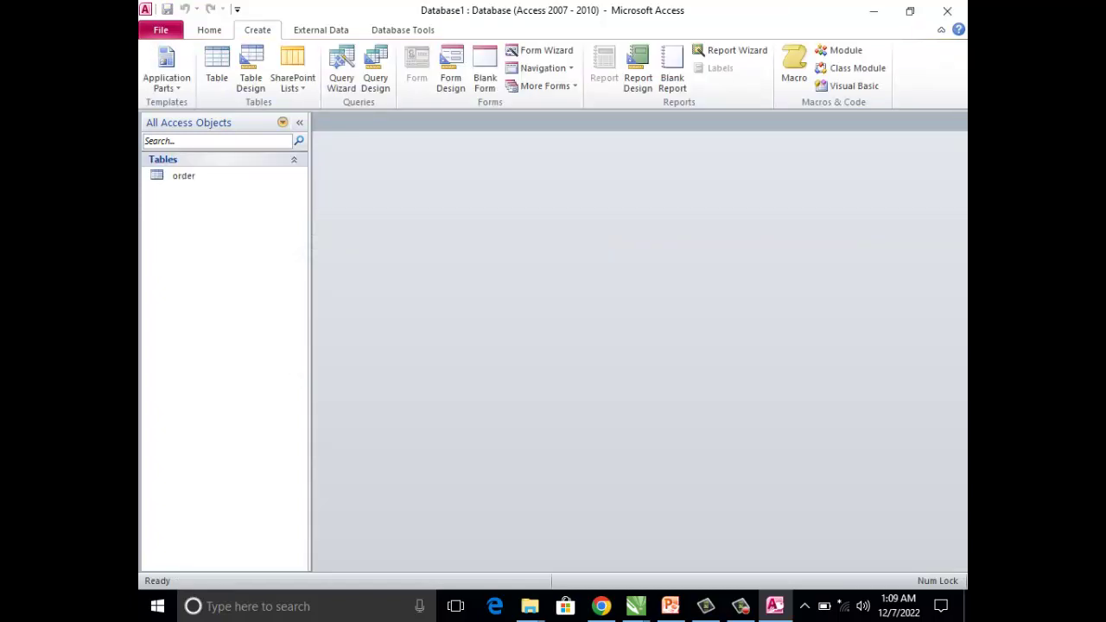
- Review the order table in Design View, then start another new table design
right_click(225, 179)
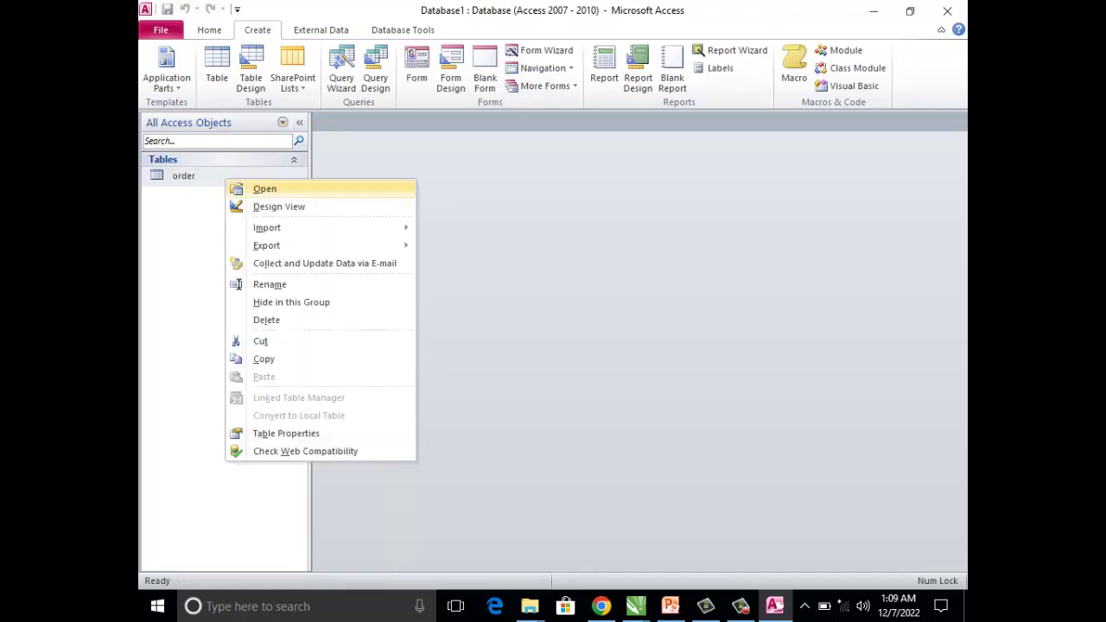
left_click(279, 207)
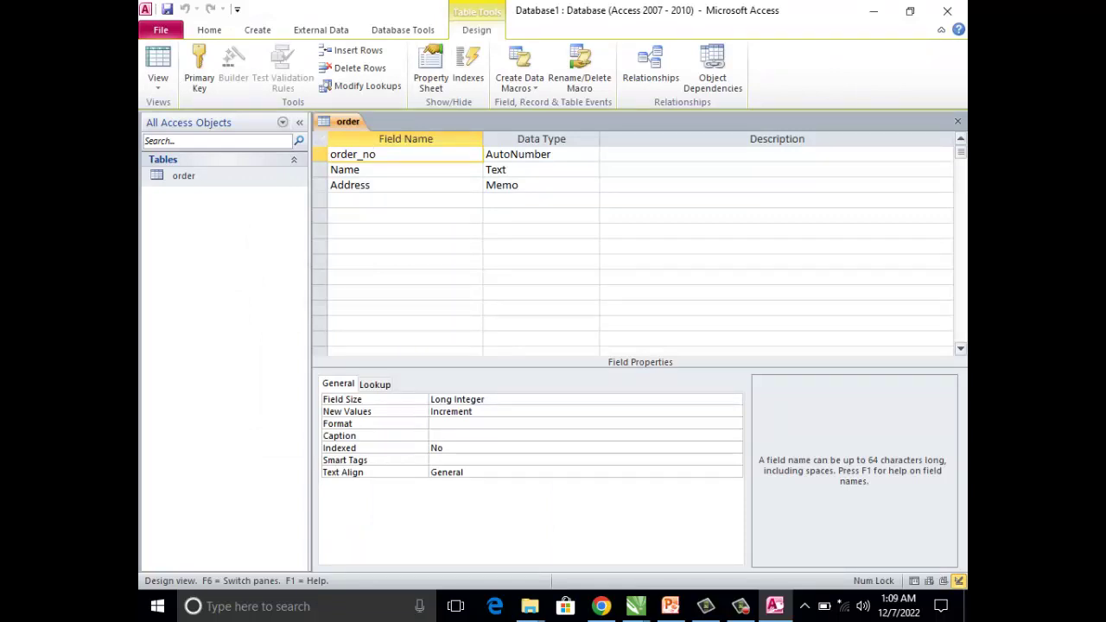
left_click(958, 121)
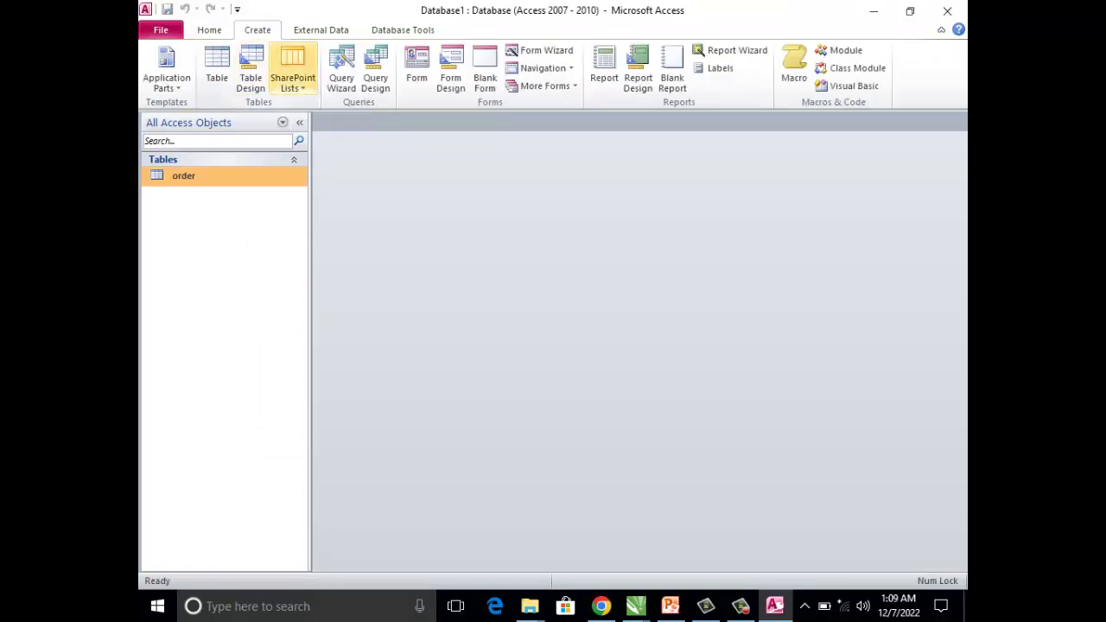
left_click(251, 69)
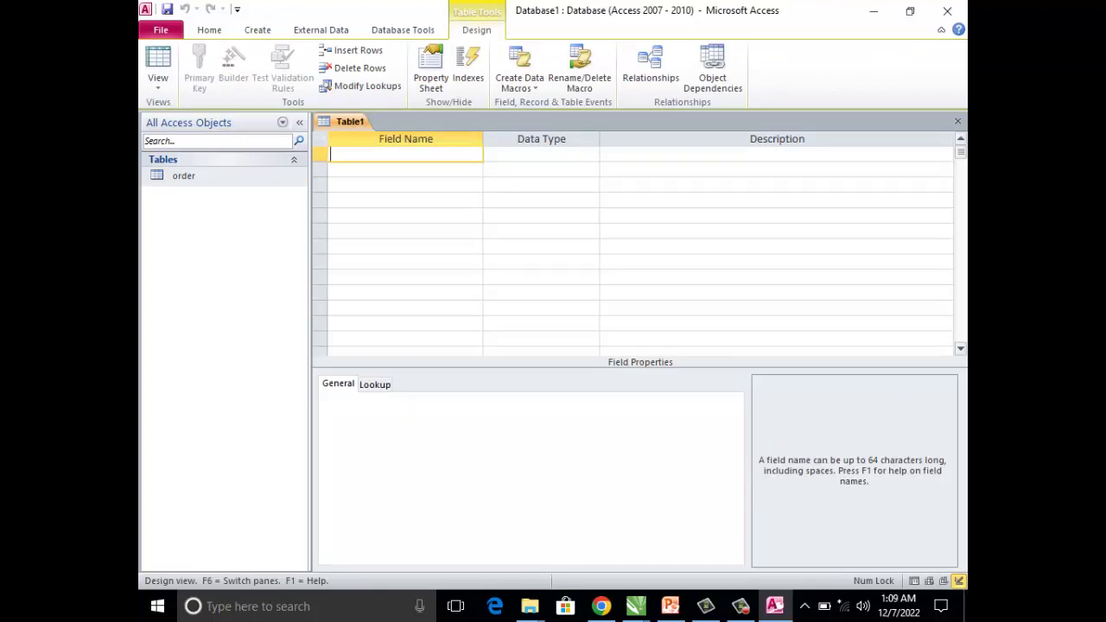
- Add order_no as an AutoNumber field, followed by a field named items
type("ord")
type("er")
type("_no")
key("Tab")
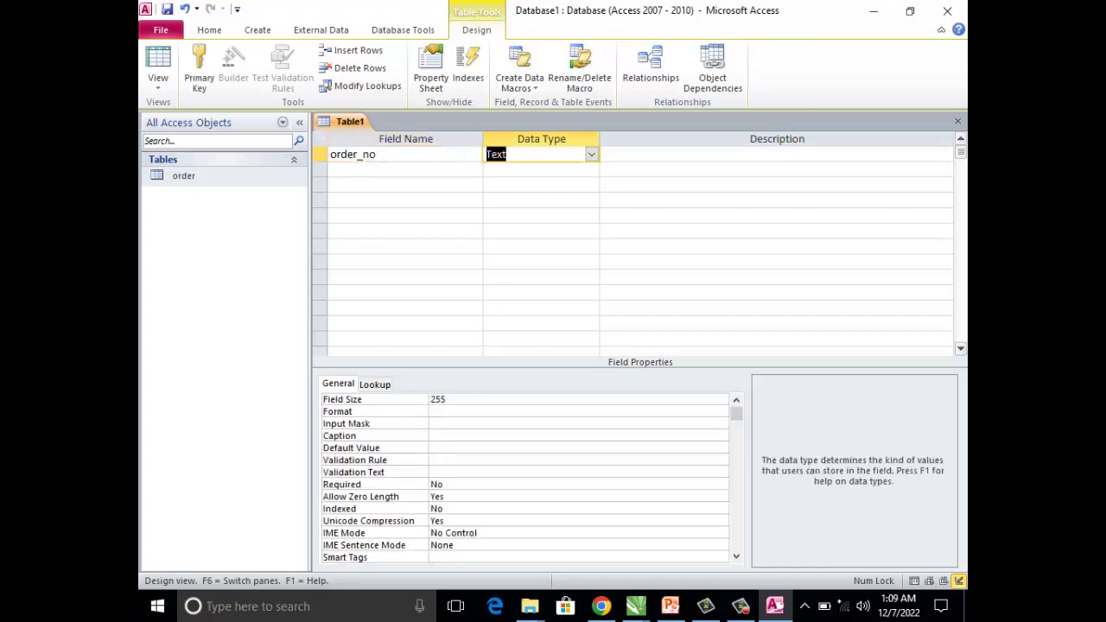
type("autoNumber")
key("Tab")
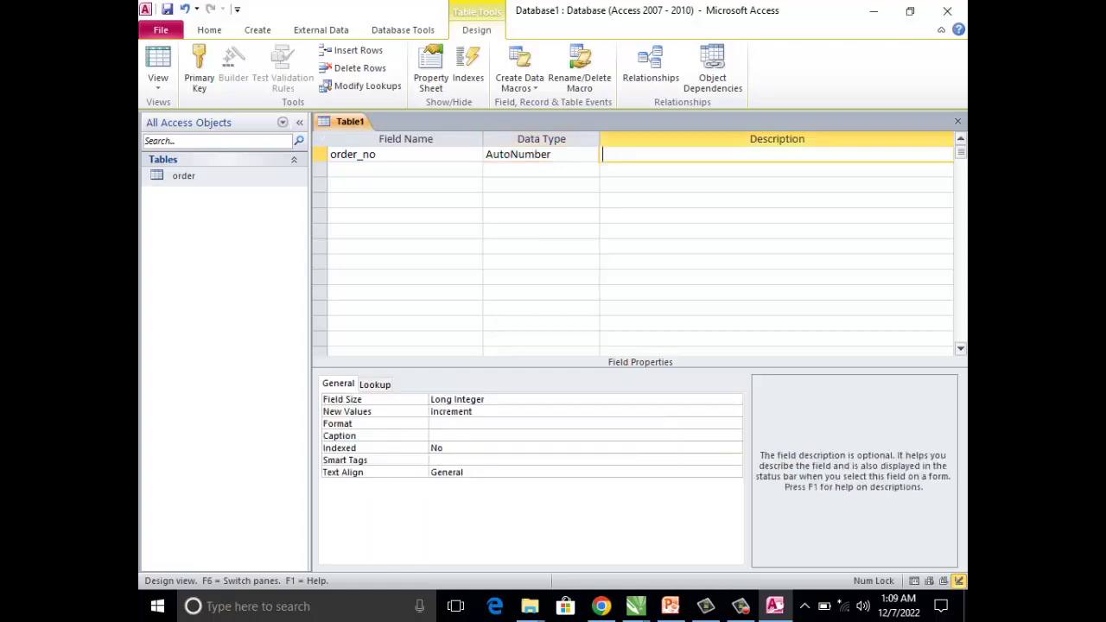
key("Tab")
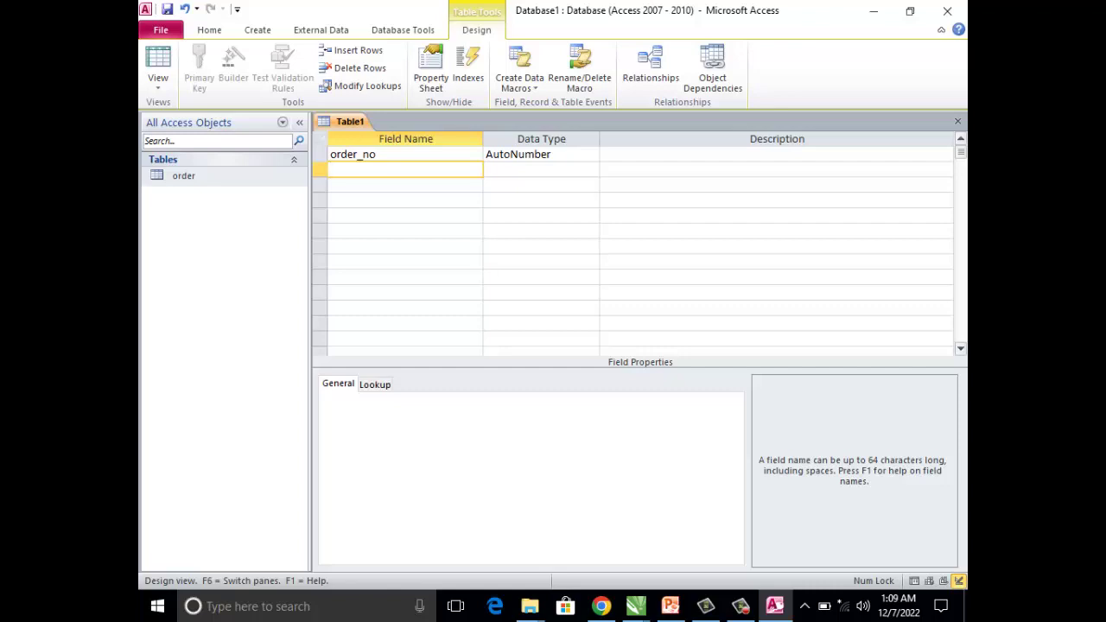
type("items")
key("Tab")
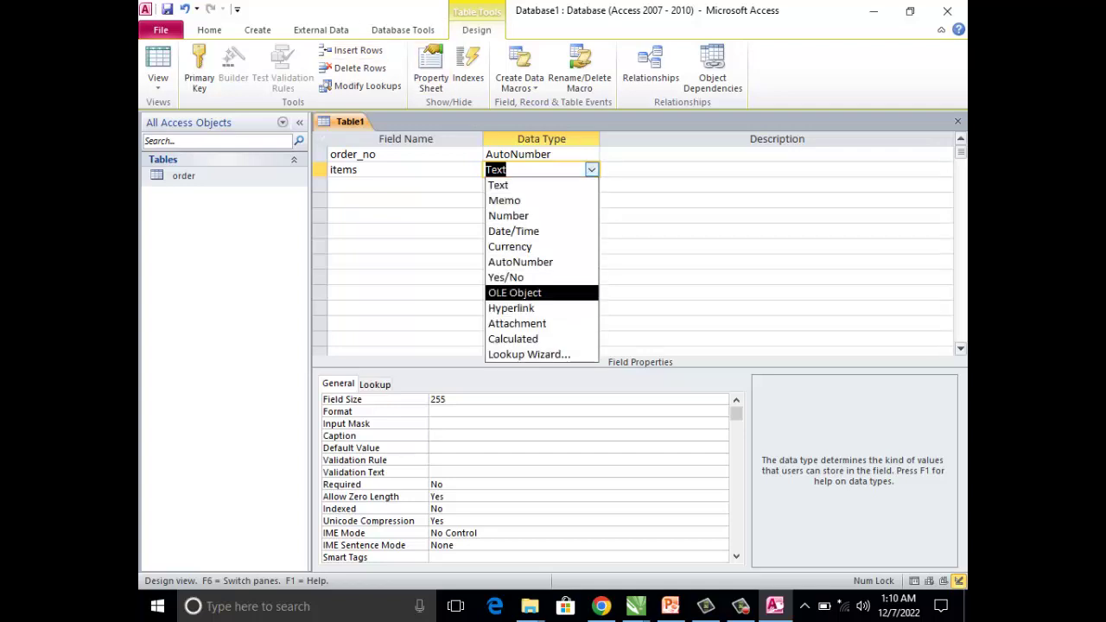
- Start a typed lookup list for items with burger, pizza, buryani and chicken
key("Return")
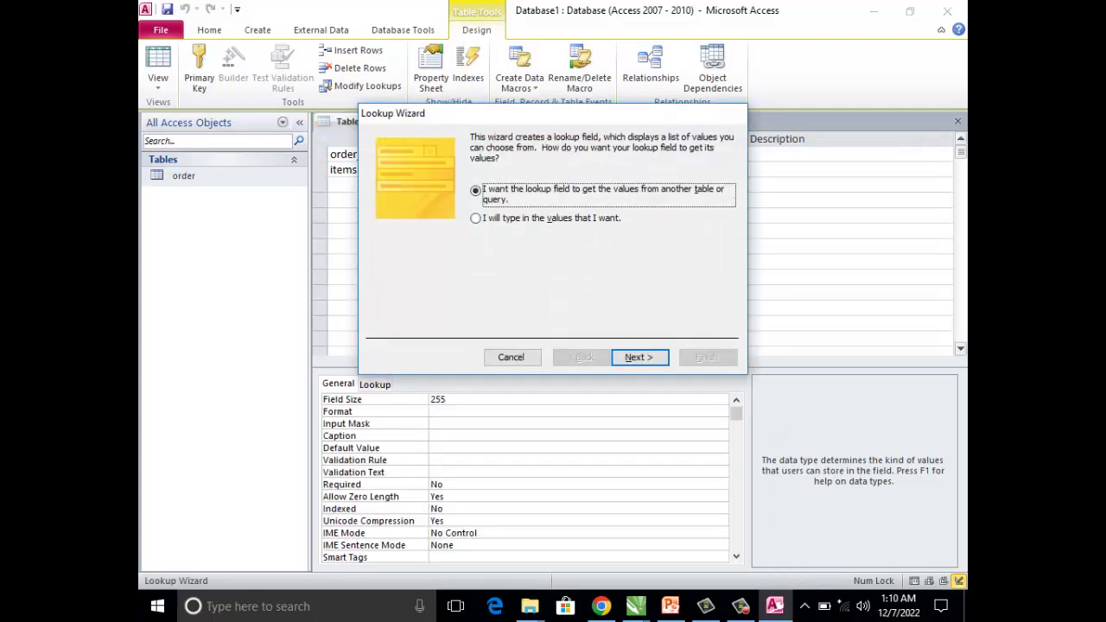
key("Down")
key("Return")
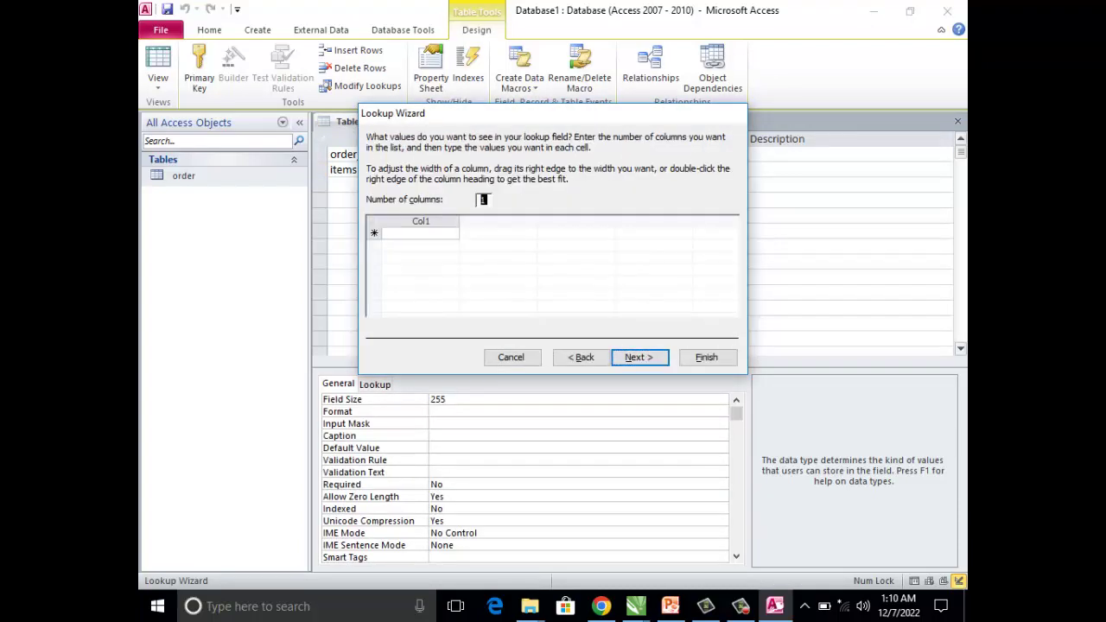
left_click(421, 233)
type("burg")
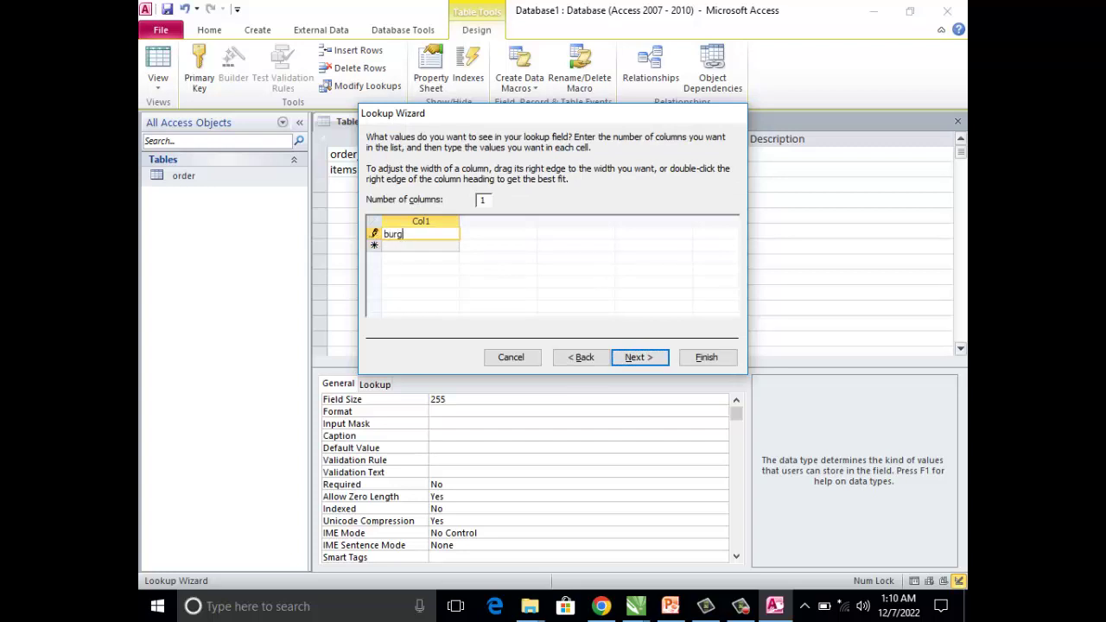
type("er")
key("Tab")
type("pizza")
key("Tab")
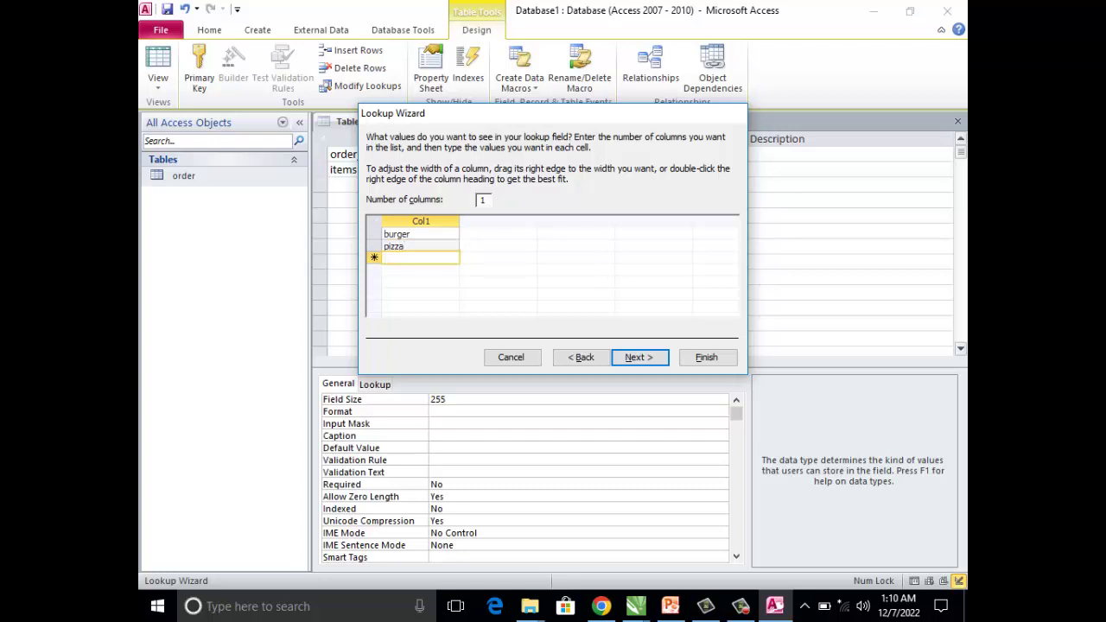
type("bury")
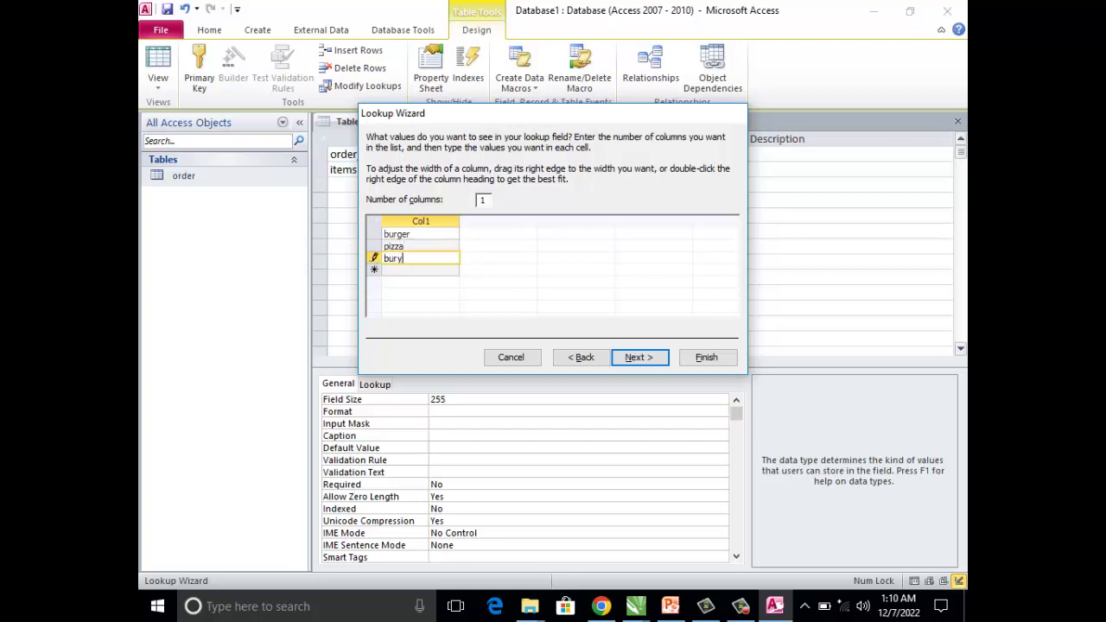
type("ani")
key("Tab")
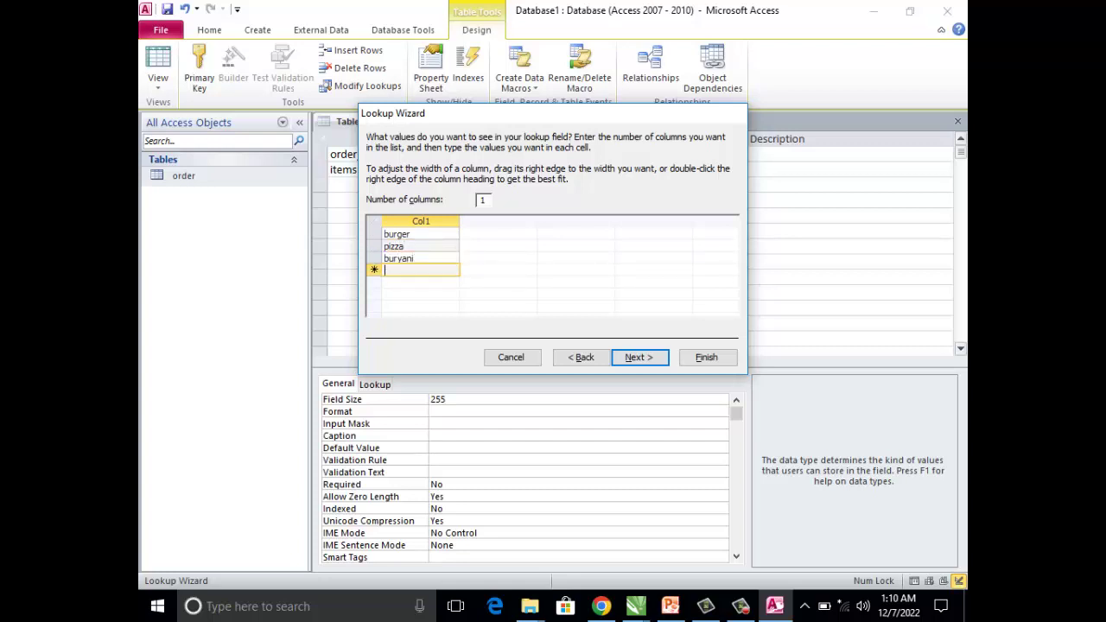
type("chick")
key("BackSpace")
type("ken")
key("Tab")
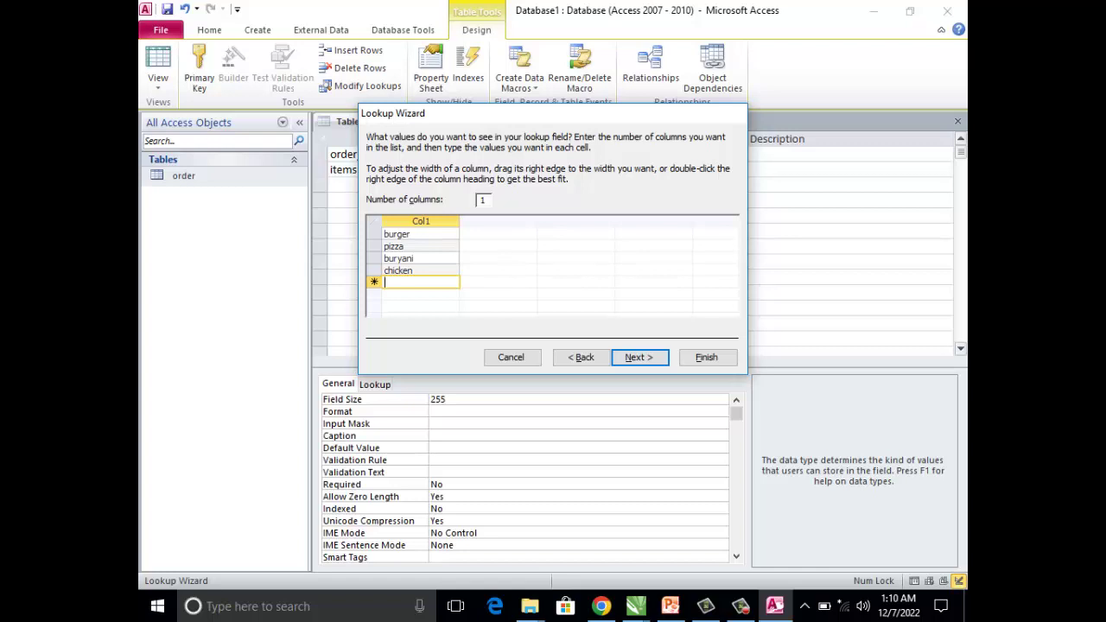
- Add pepsi, dew, cola and others to the list and finish the Lookup Wizard
type("pe")
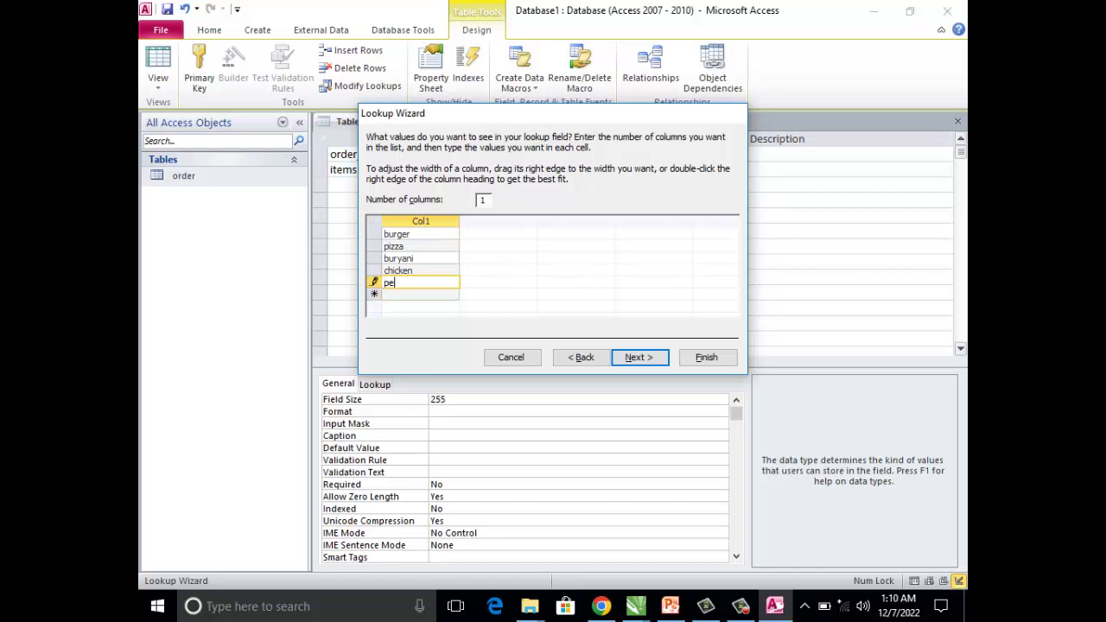
type("p")
key("BackSpace")
type("psi")
key("Return")
type("dew")
key("Return")
type("colo")
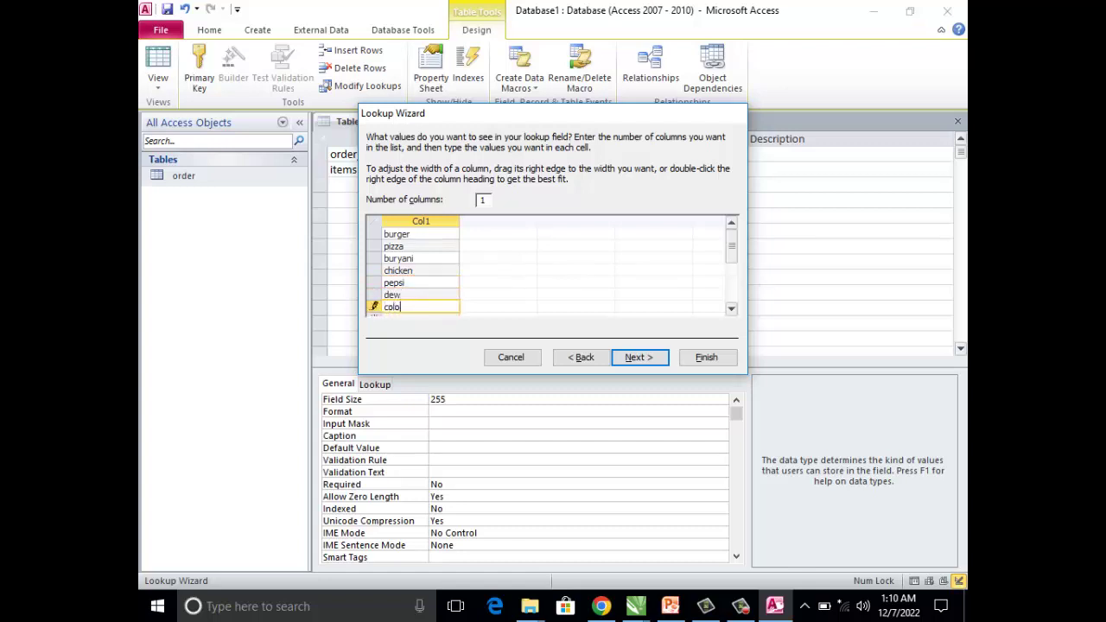
key("BackSpace")
type("a")
key("Return")
type("others")
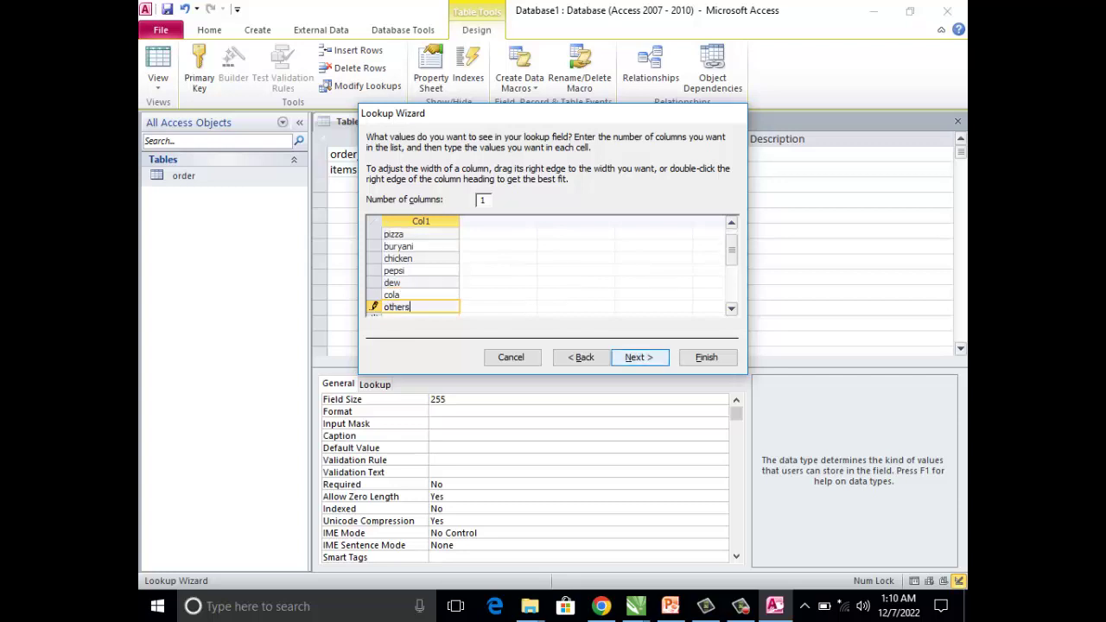
left_click(639, 356)
key("Return")
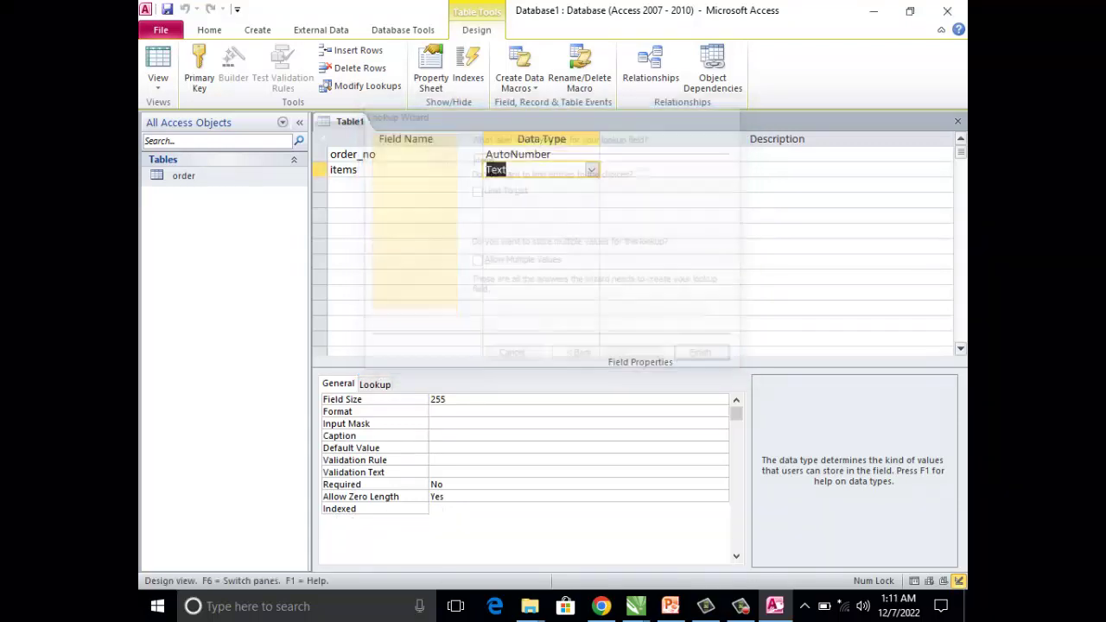
- Add price and Qty fields, both with Number data type
left_click(406, 185)
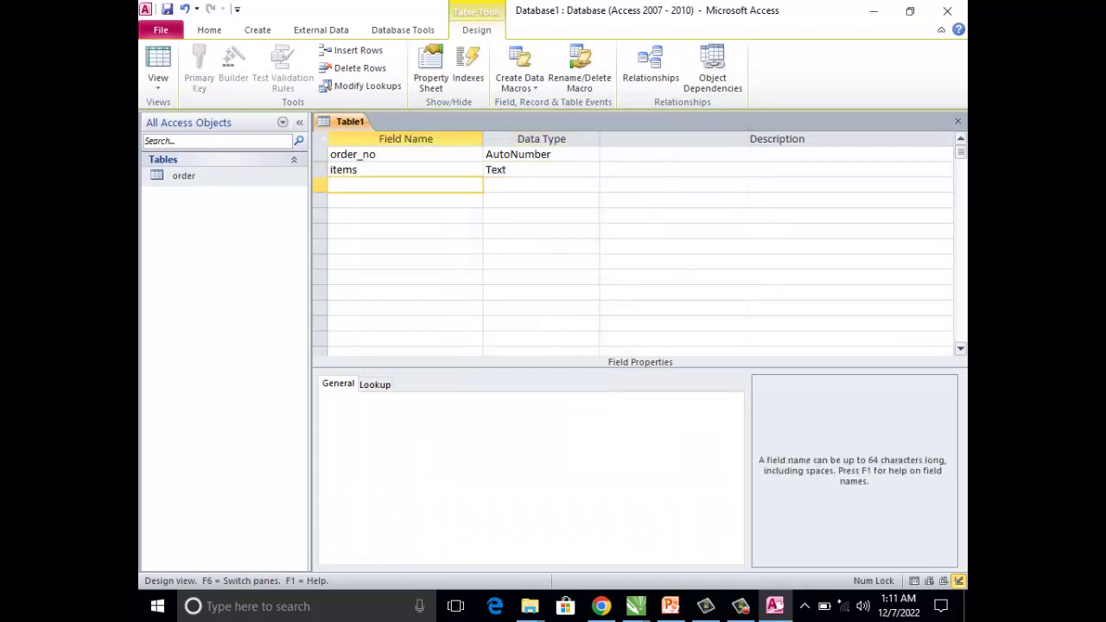
type("price")
key("Tab")
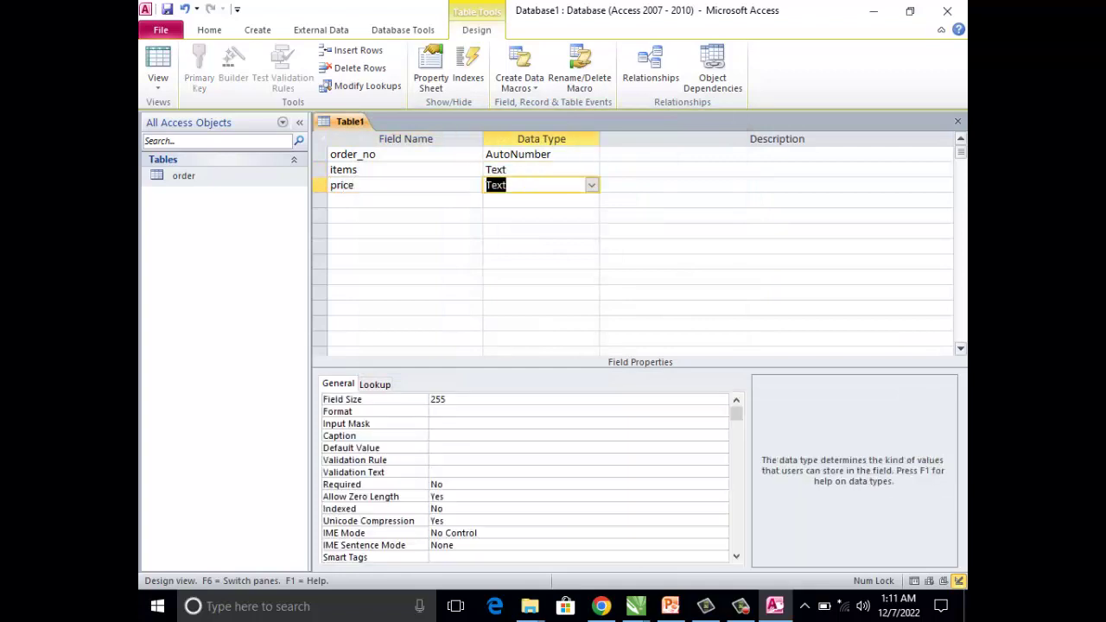
type("number")
left_click(406, 200)
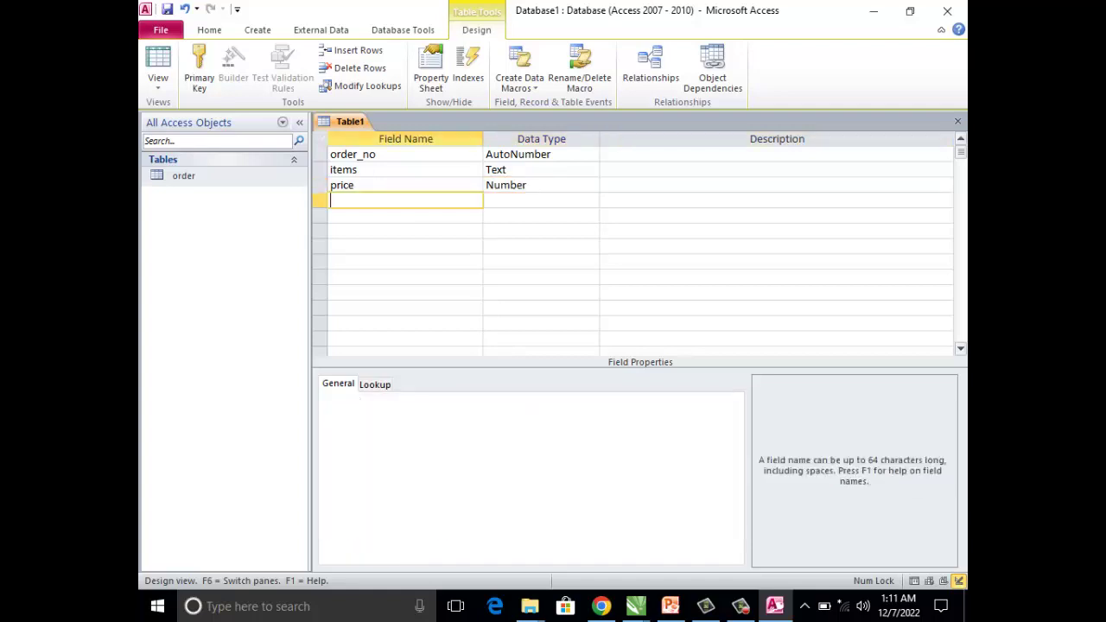
type("Qty")
key("Tab")
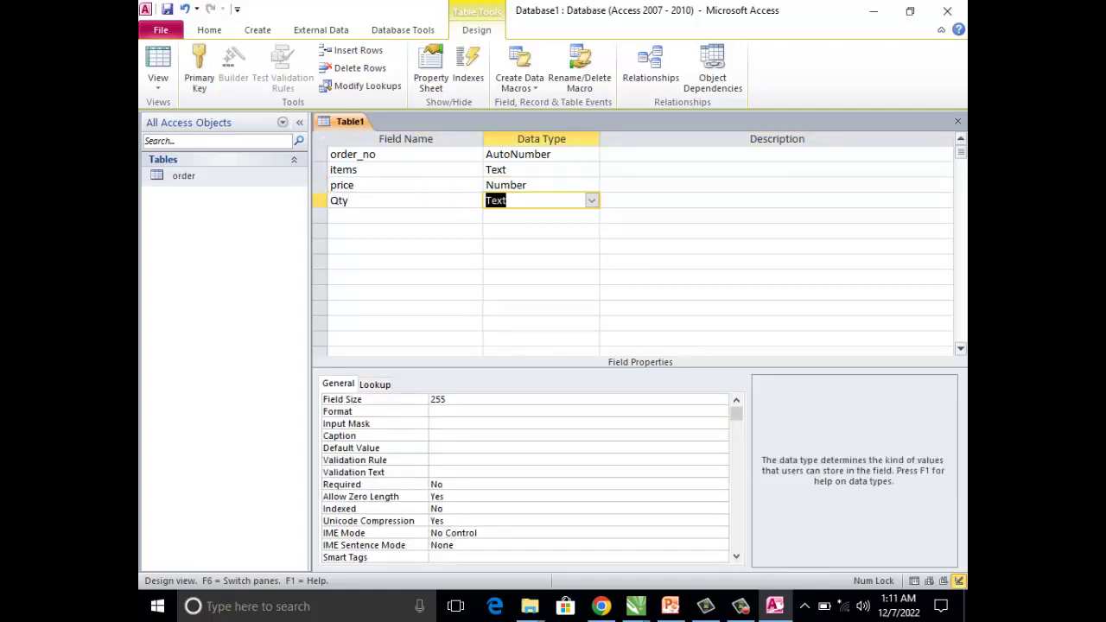
type("number")
key("Tab")
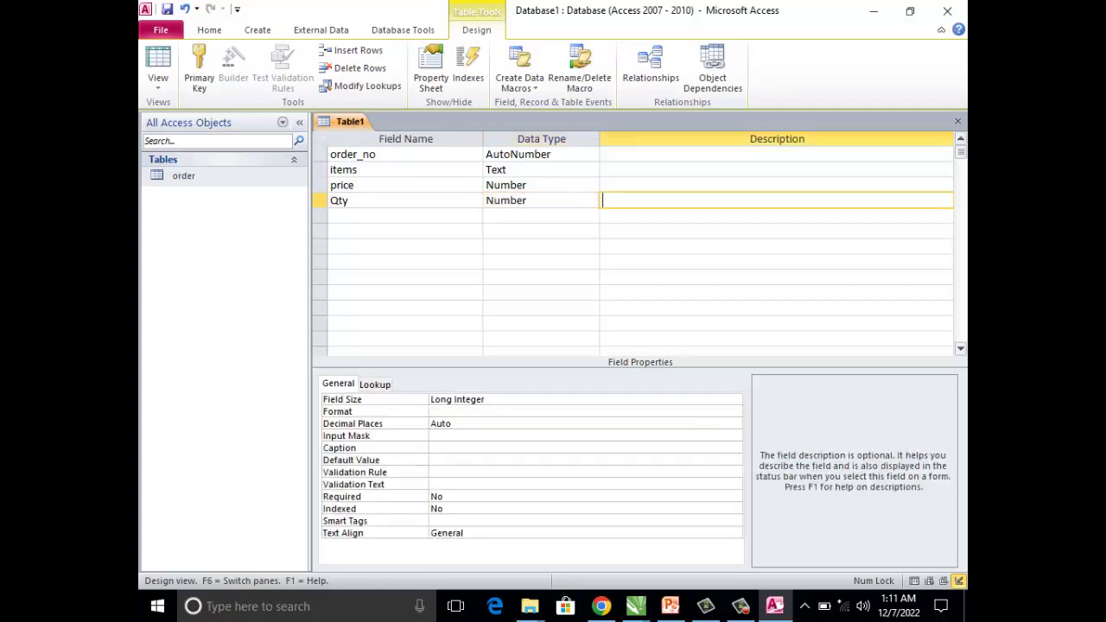
key("Tab")
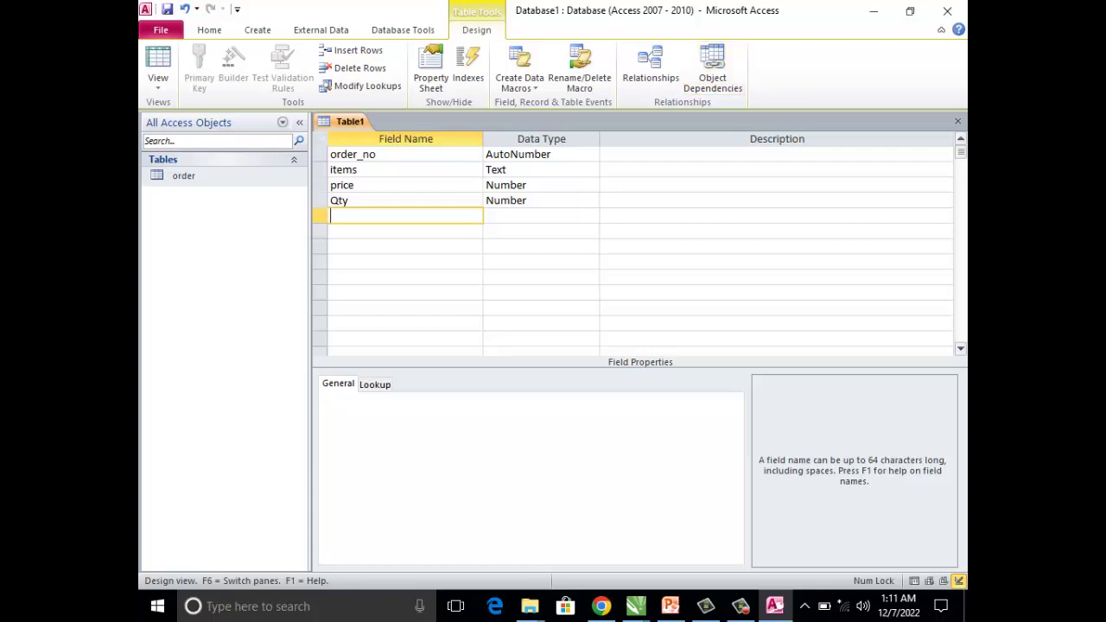
- Save the table as customer without a primary key
left_click(957, 121)
left_click(489, 343)
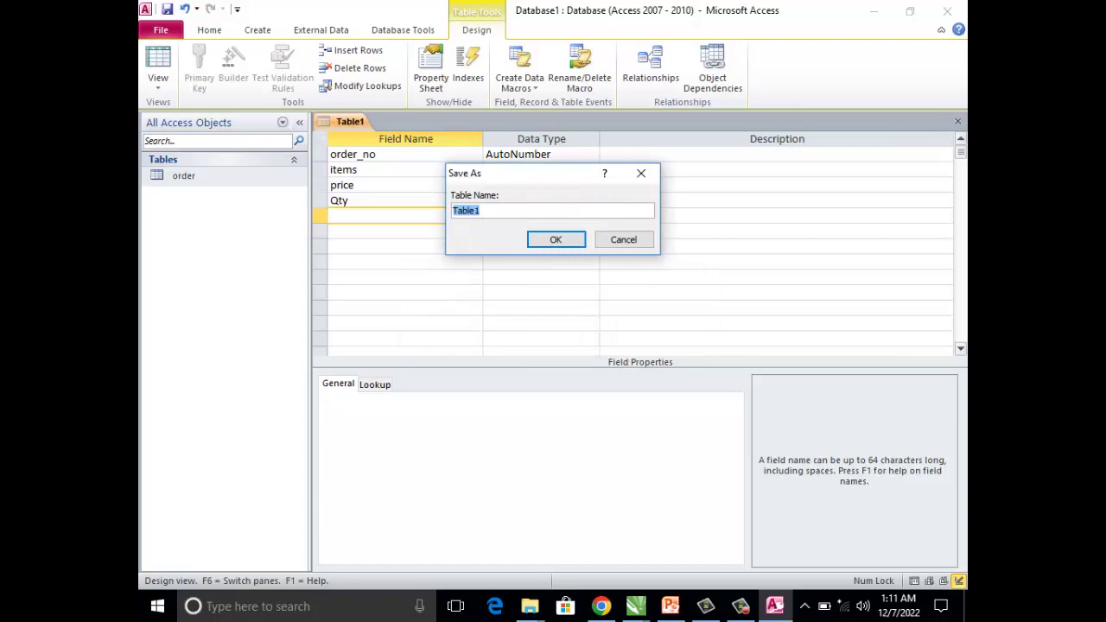
type("customer")
key("Return")
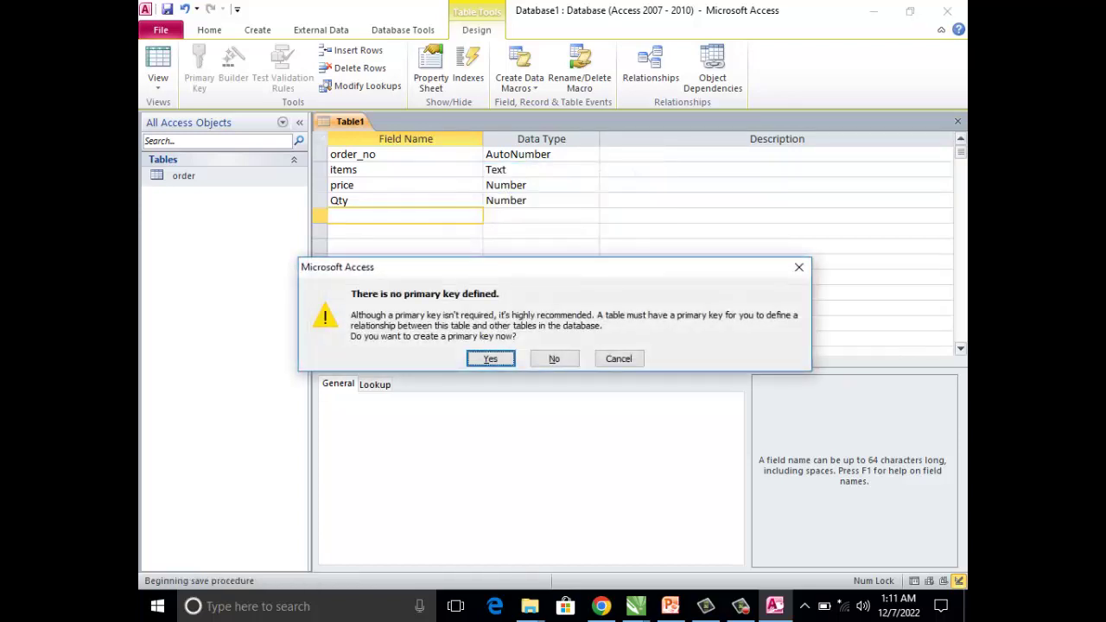
left_click(554, 358)
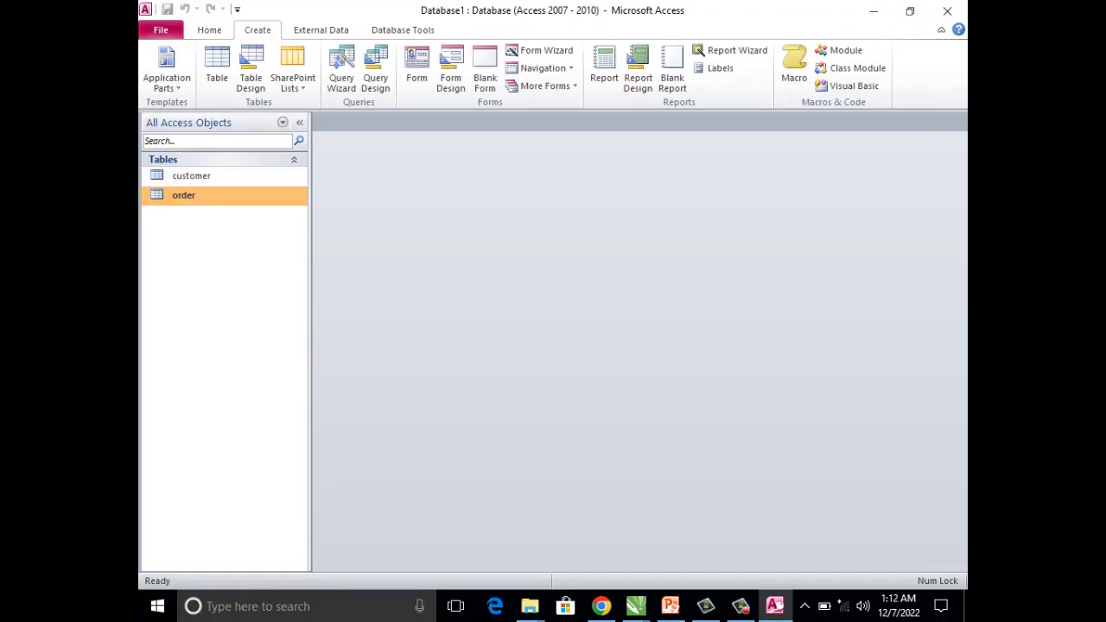
left_click(740, 605)
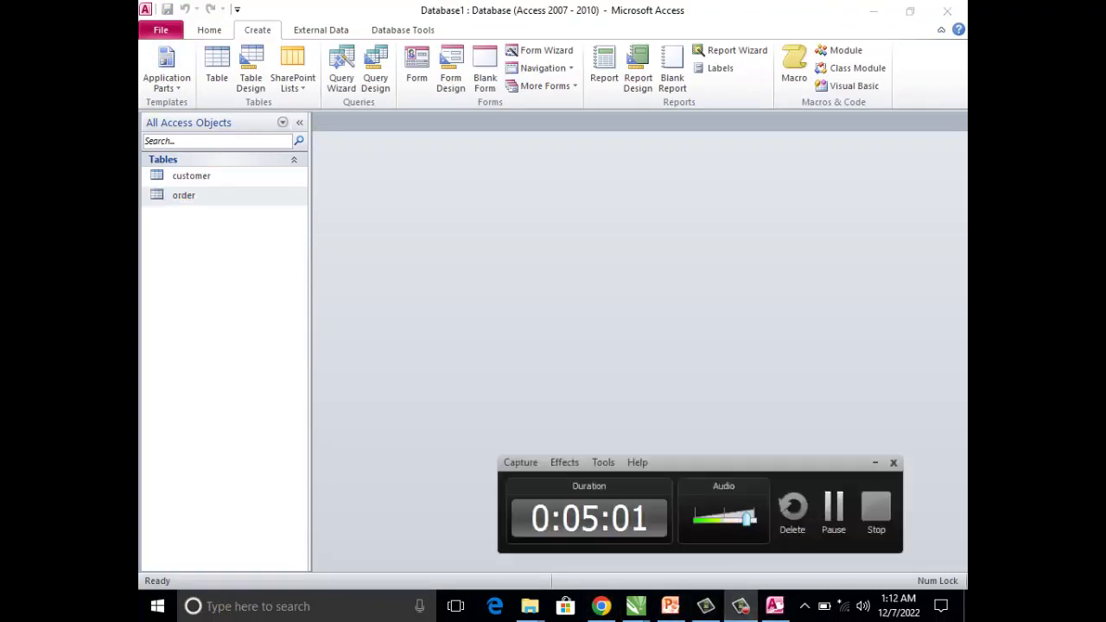
left_click(741, 606)
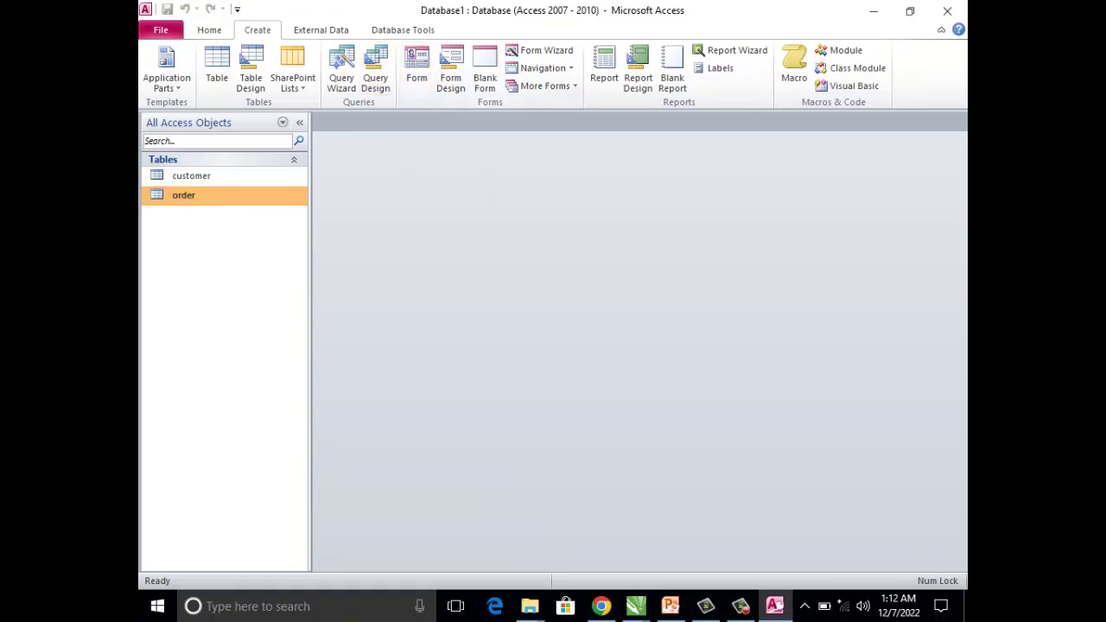
right_click(202, 177)
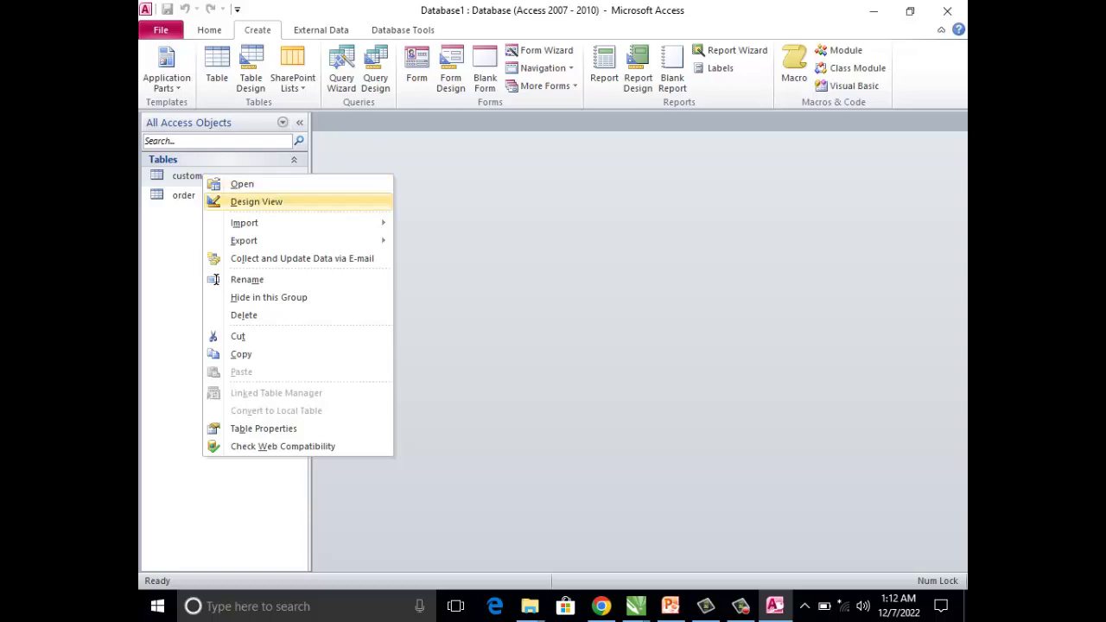
left_click(256, 201)
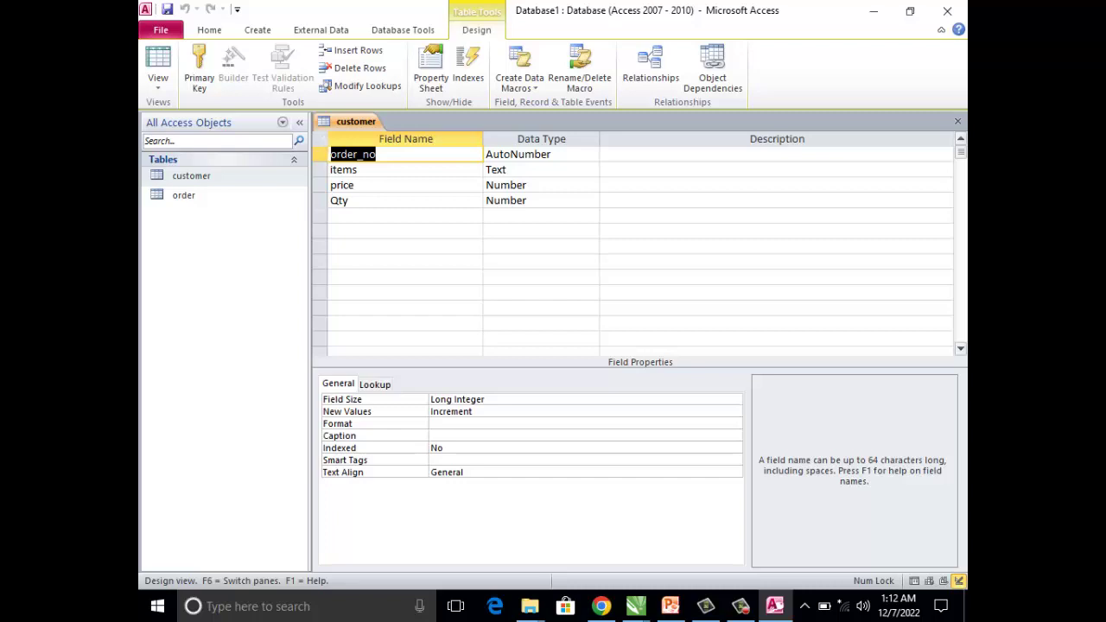
left_click(346, 201)
left_click(404, 216)
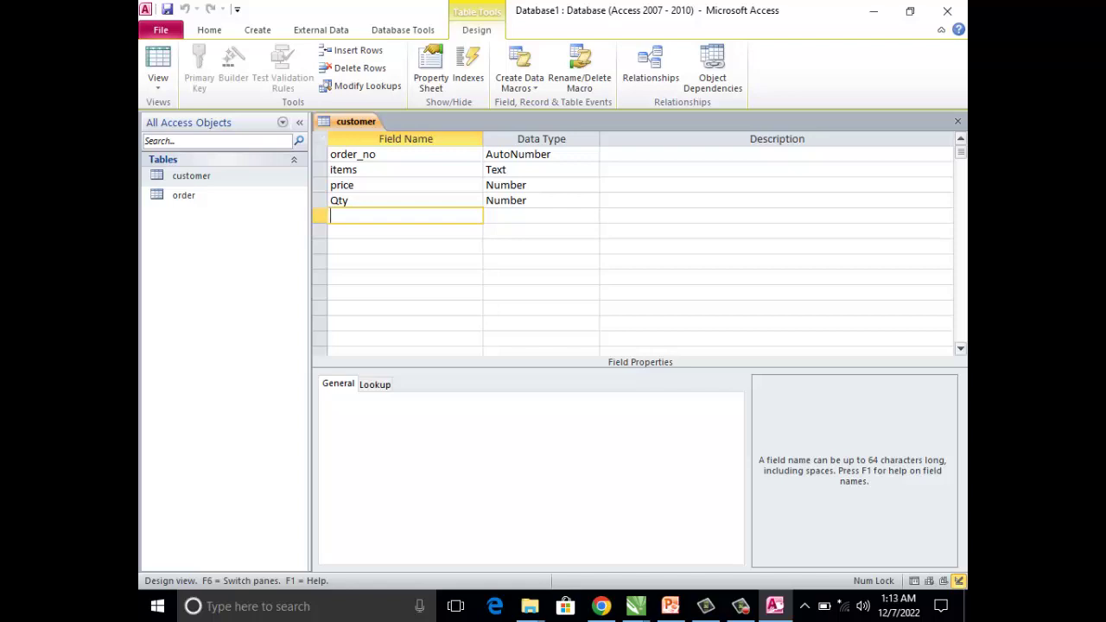
left_click(957, 121)
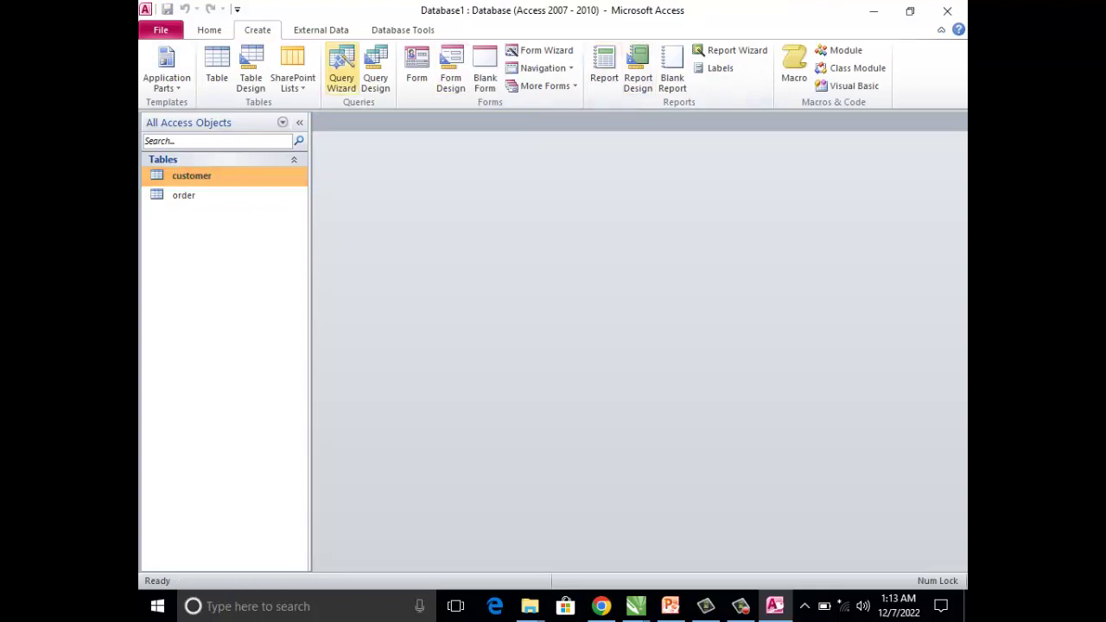
- Create customer Query with the Simple Query Wizard using all customer fields
left_click(341, 65)
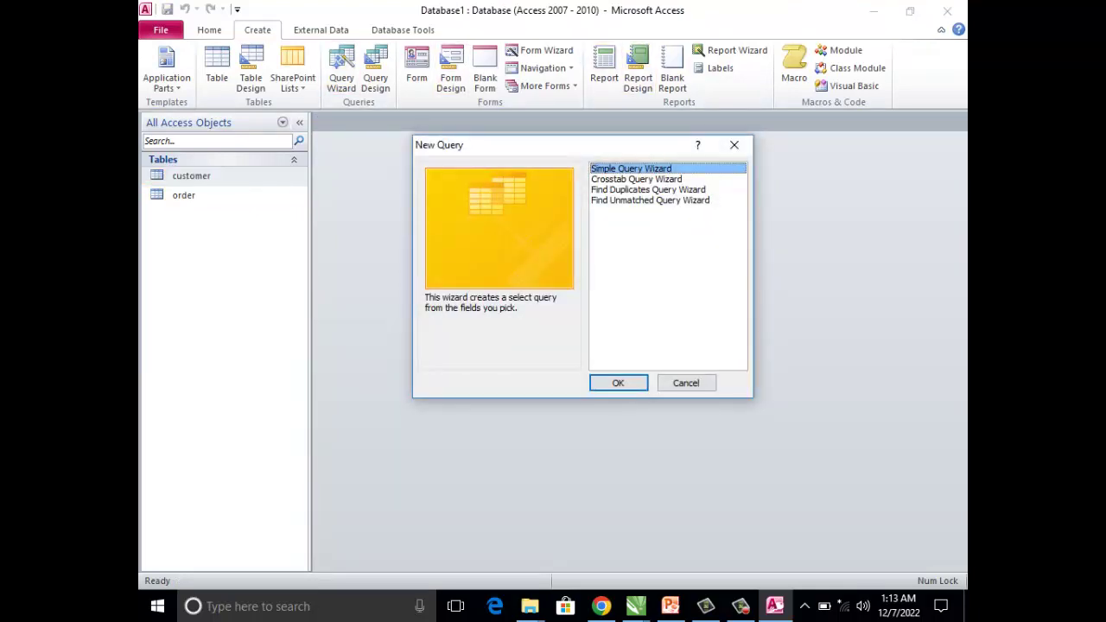
left_click(618, 383)
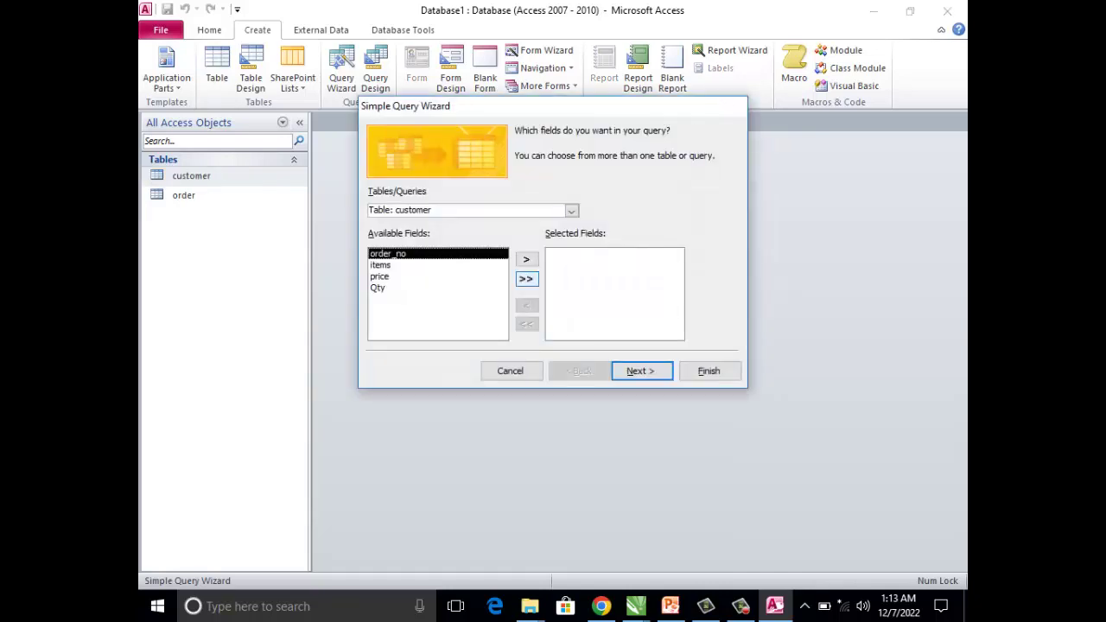
left_click(525, 278)
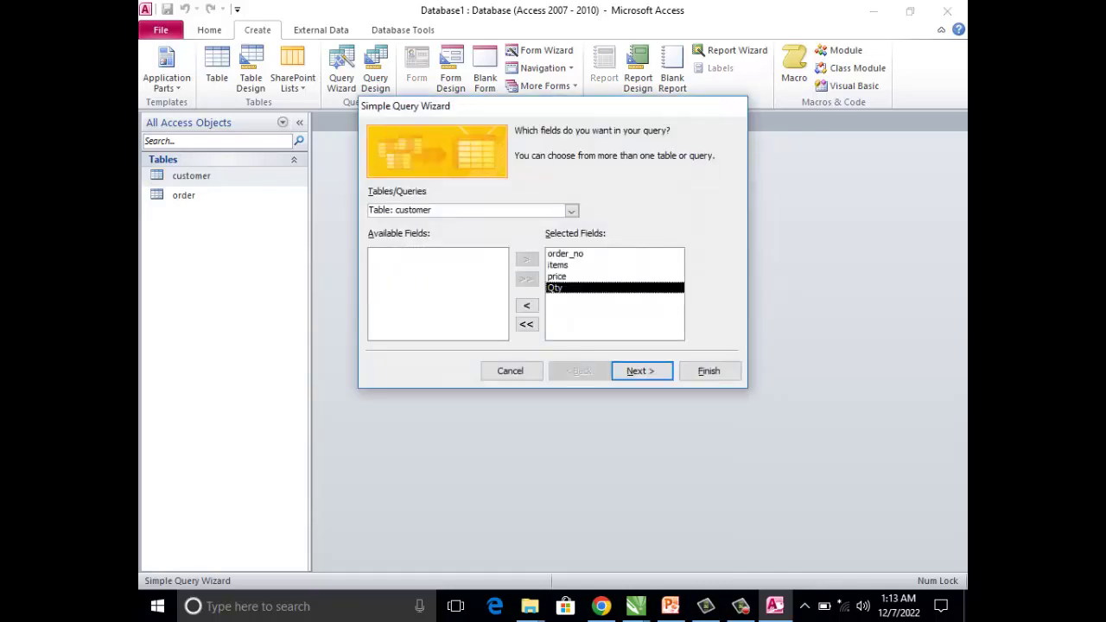
left_click(640, 371)
left_click(640, 371)
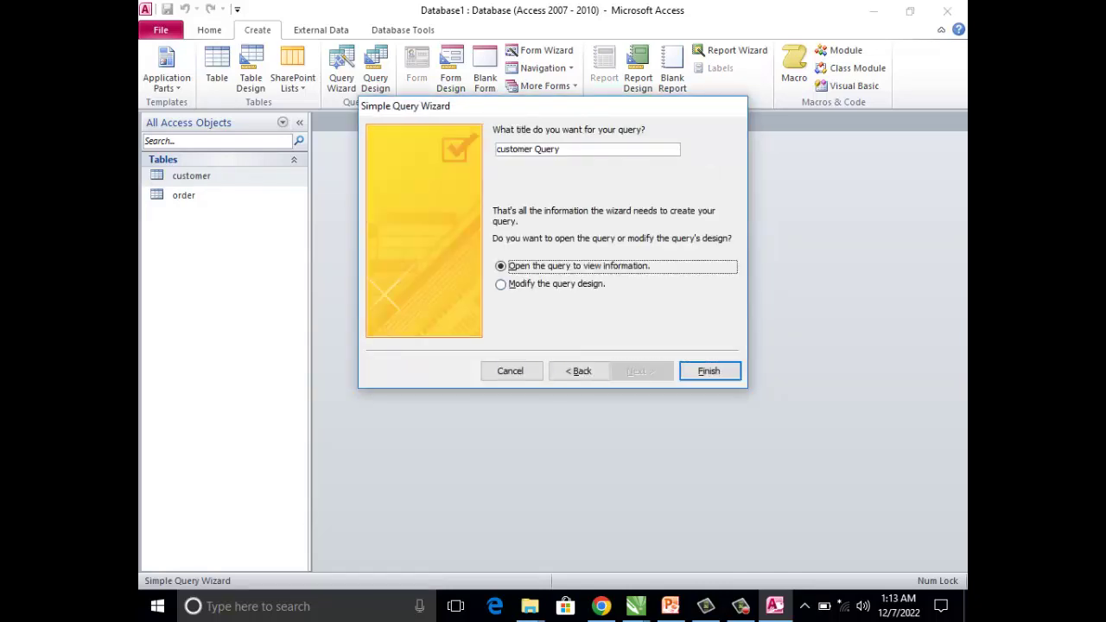
left_click(709, 371)
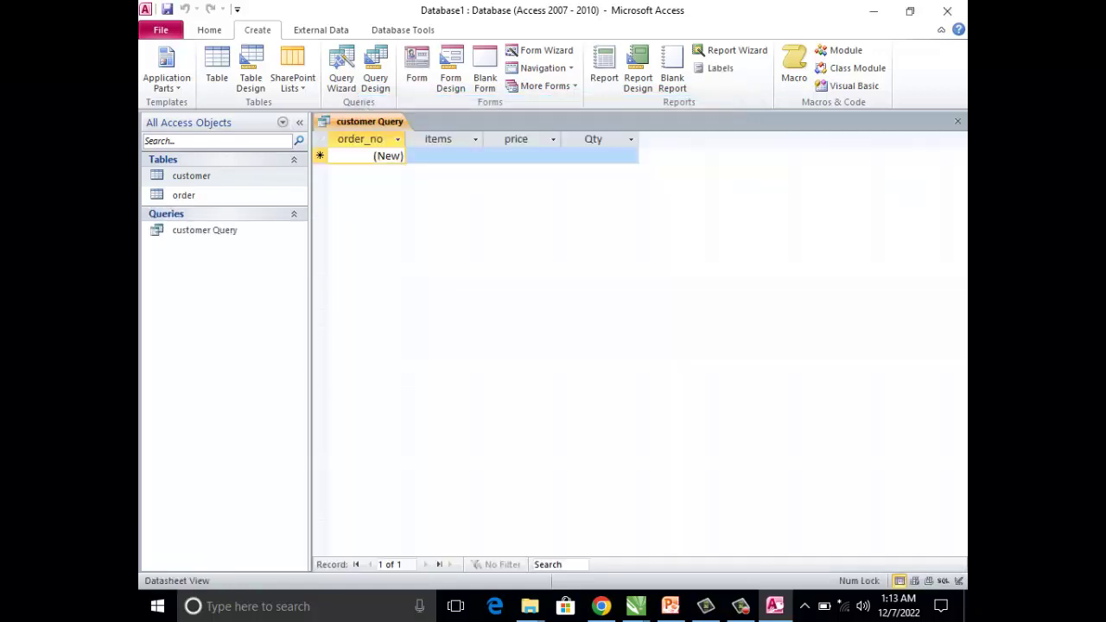
- In the query design, add a calculated field Total:price*qty
right_click(216, 231)
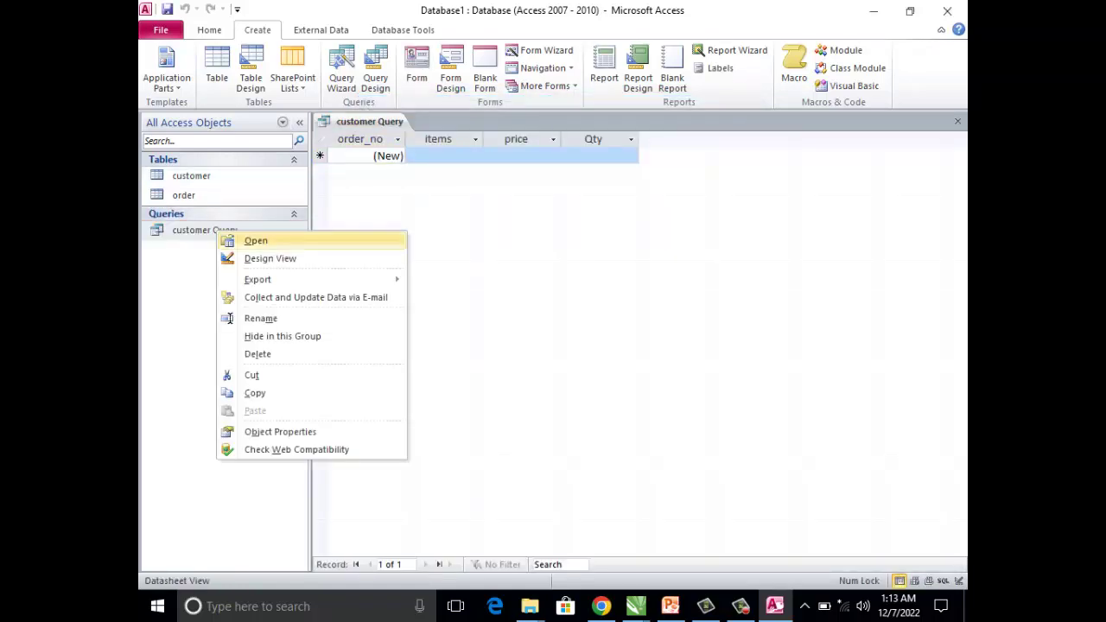
left_click(269, 259)
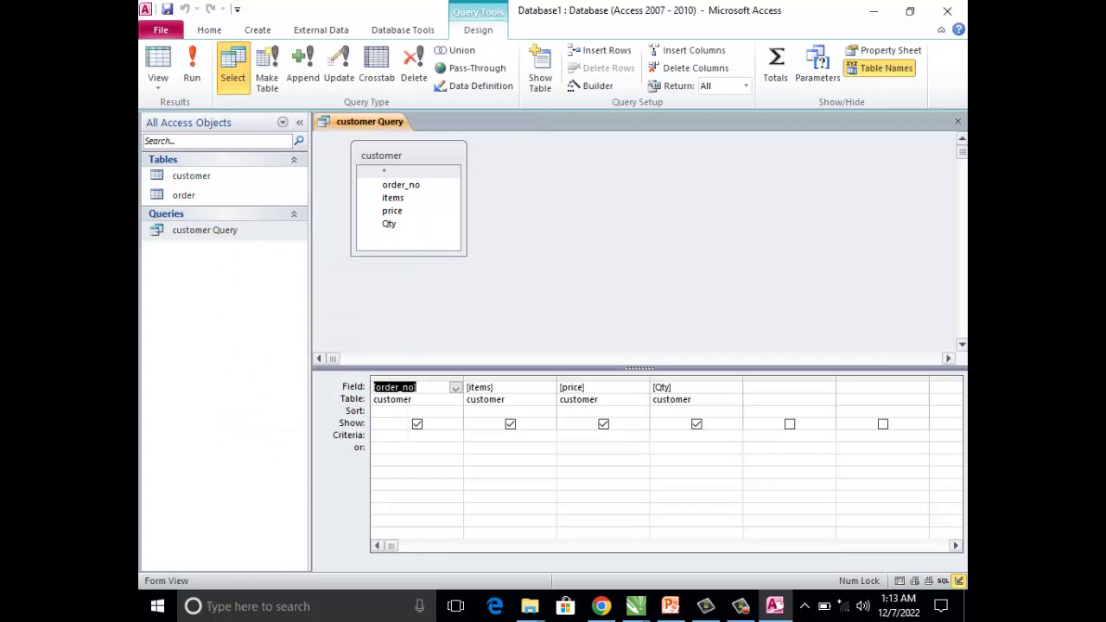
left_click(787, 387)
type("To")
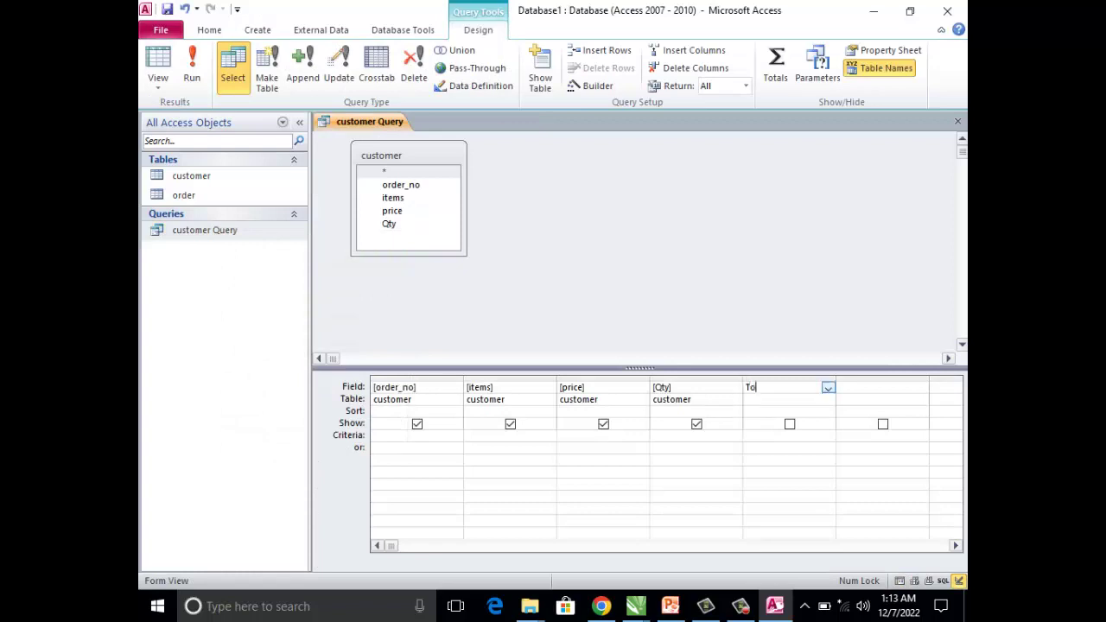
type("tal:")
type("price")
type("*qty")
key("Tab")
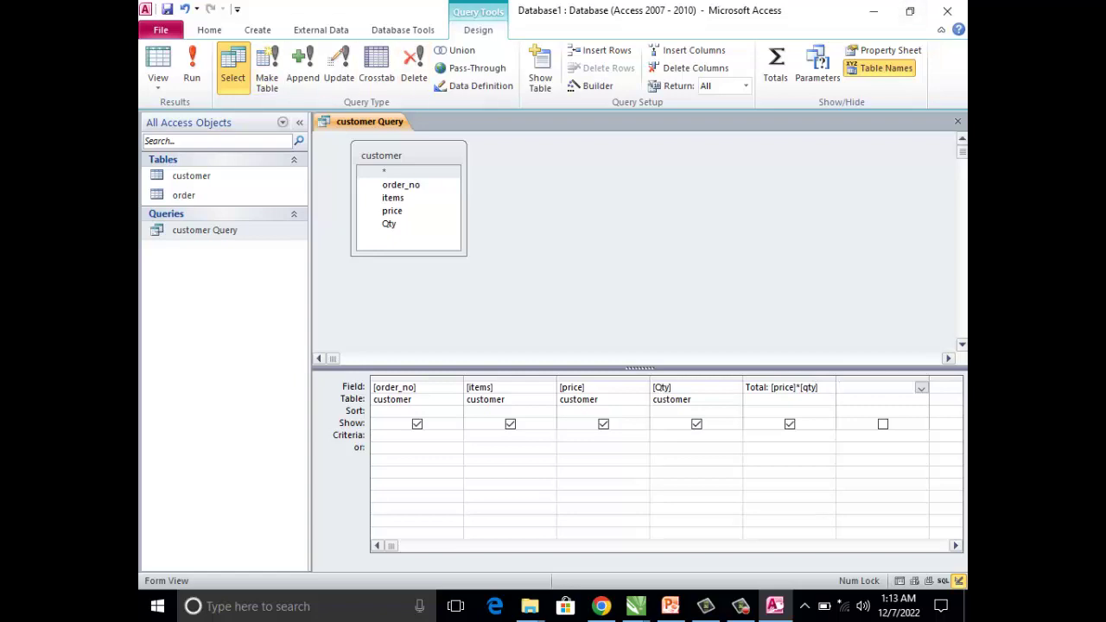
- Check the query results across items, price, Qty and Total, then close and save
left_click(191, 69)
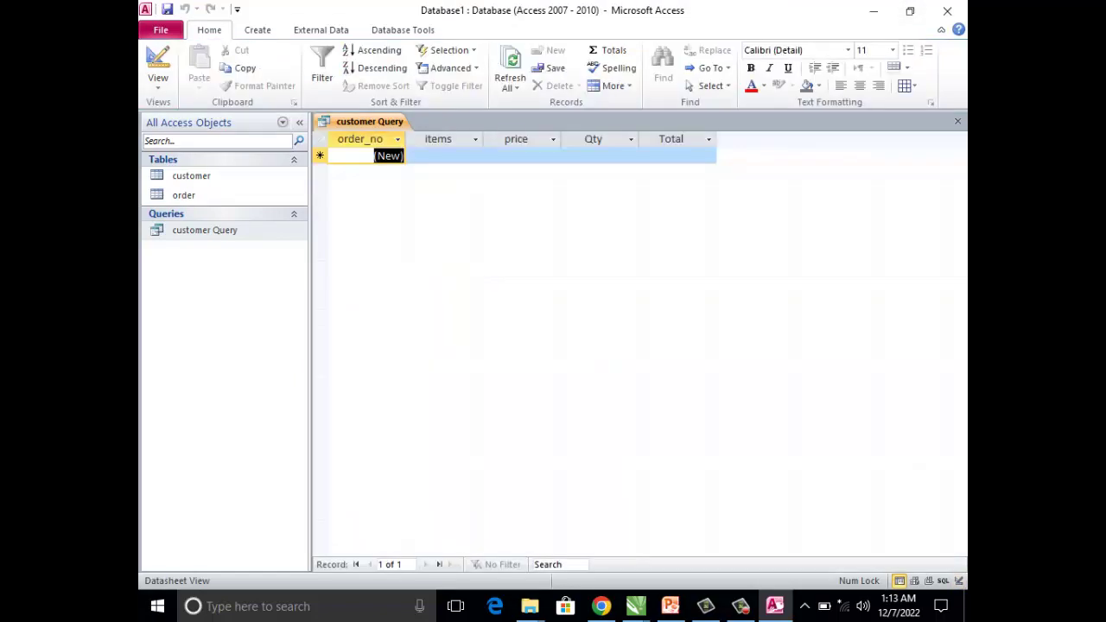
left_click(437, 156)
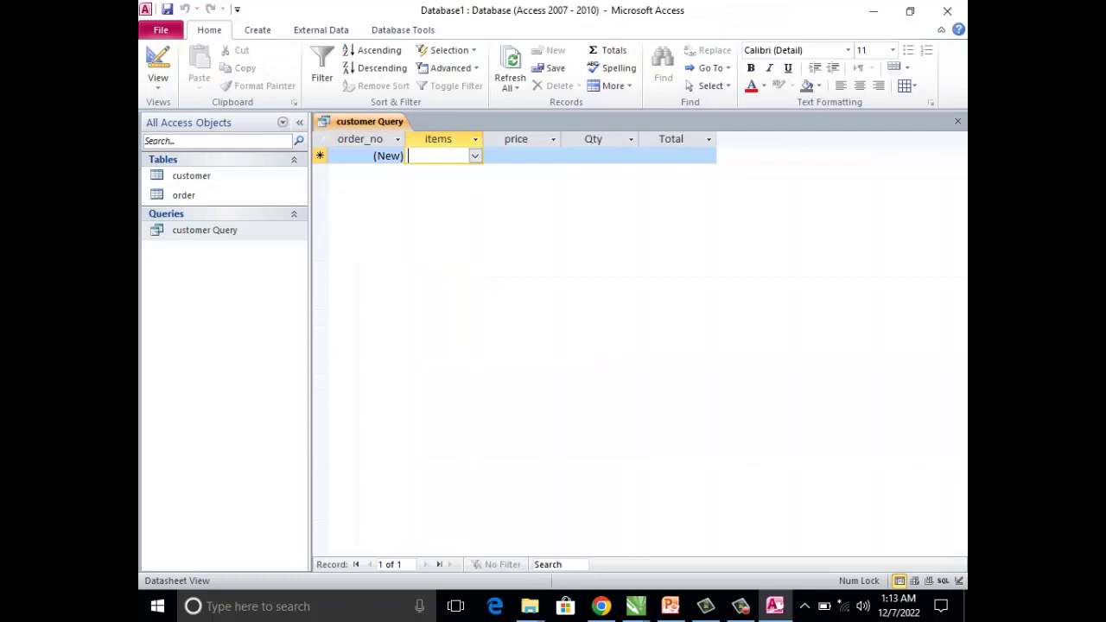
left_click(521, 155)
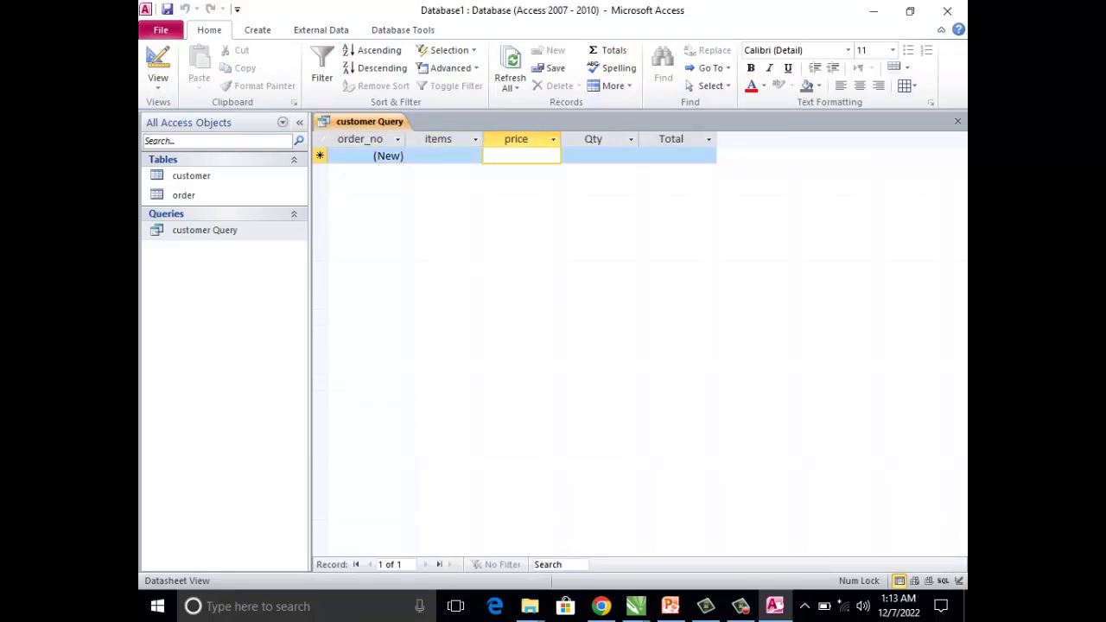
left_click(598, 155)
left_click(676, 155)
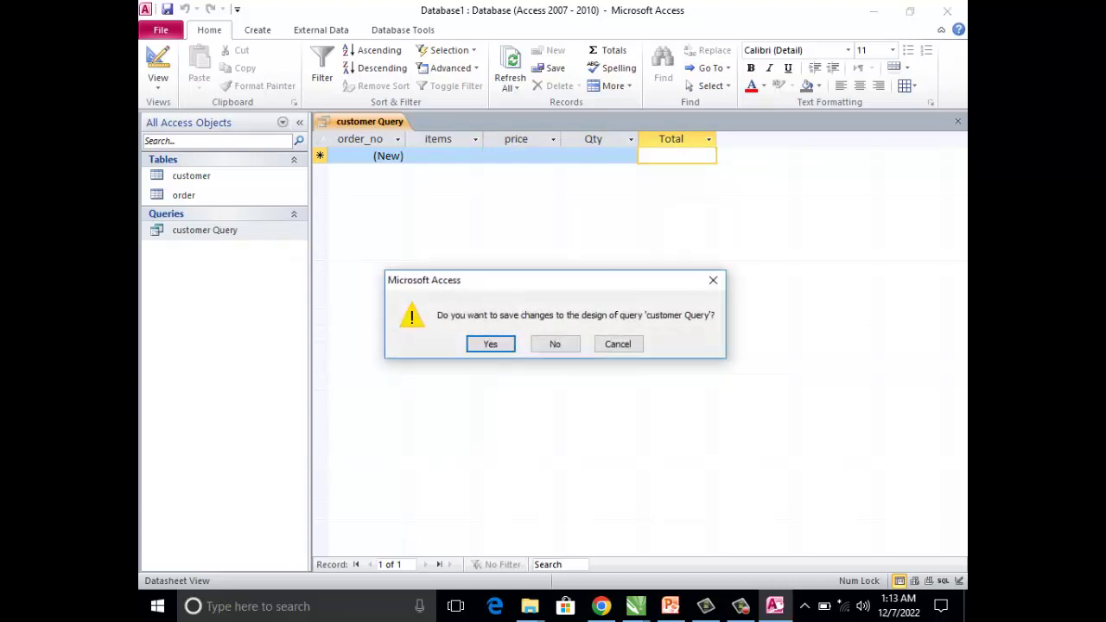
left_click(491, 343)
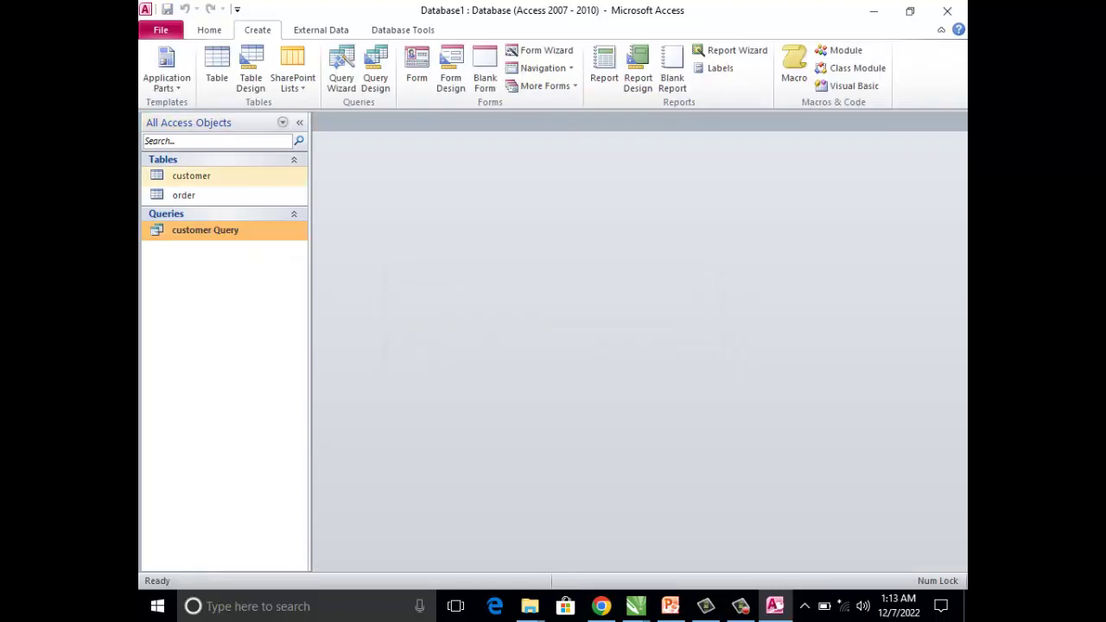
- Generate a form from the order table and switch it to Design View
left_click(183, 196)
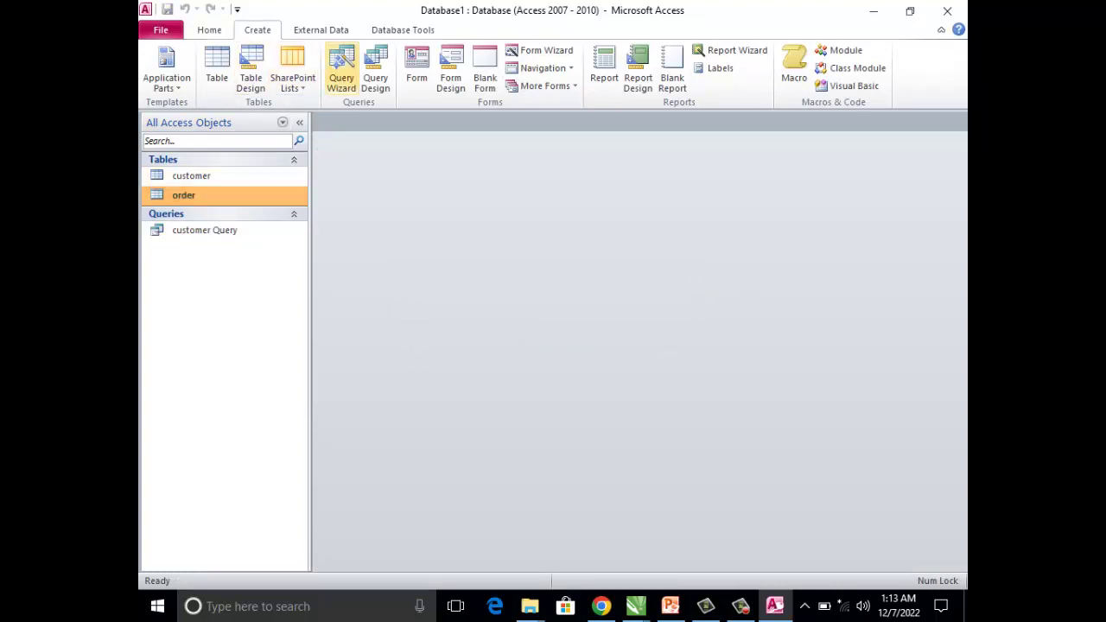
left_click(417, 69)
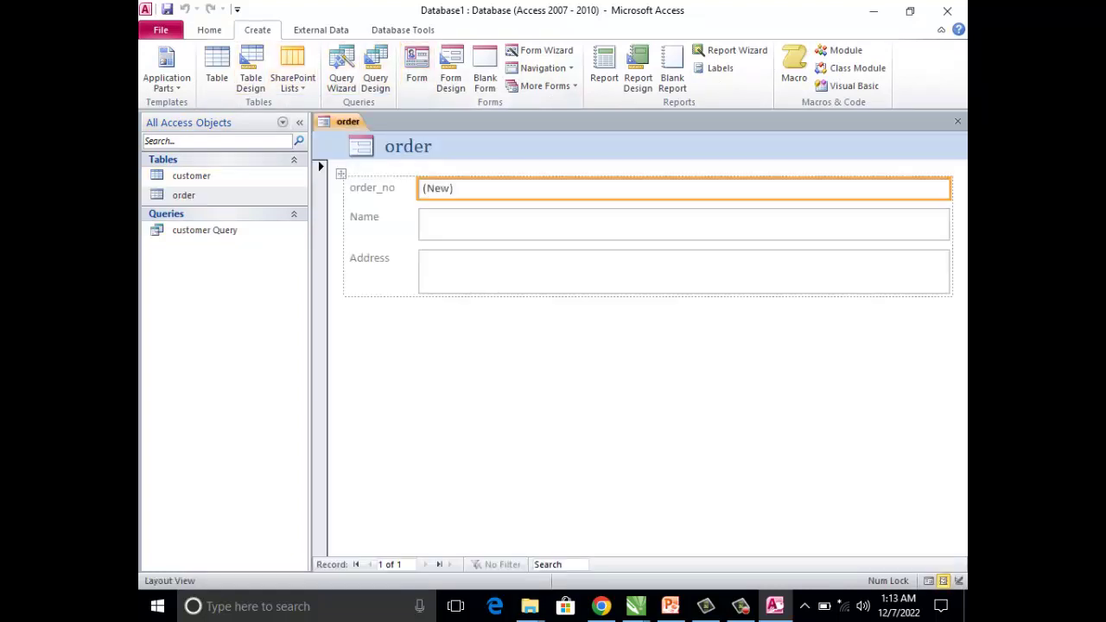
left_click(157, 82)
left_click(198, 185)
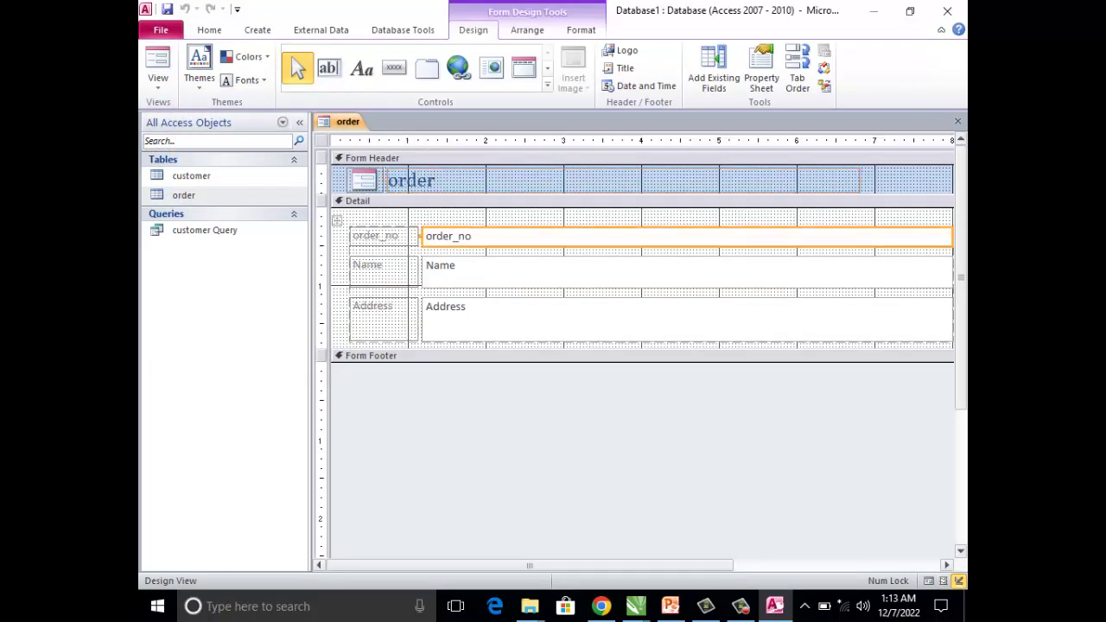
- Narrow and move the field controls, and add a 'Fast Food Delivery' title label above them
left_click_drag(953, 236, 607, 236)
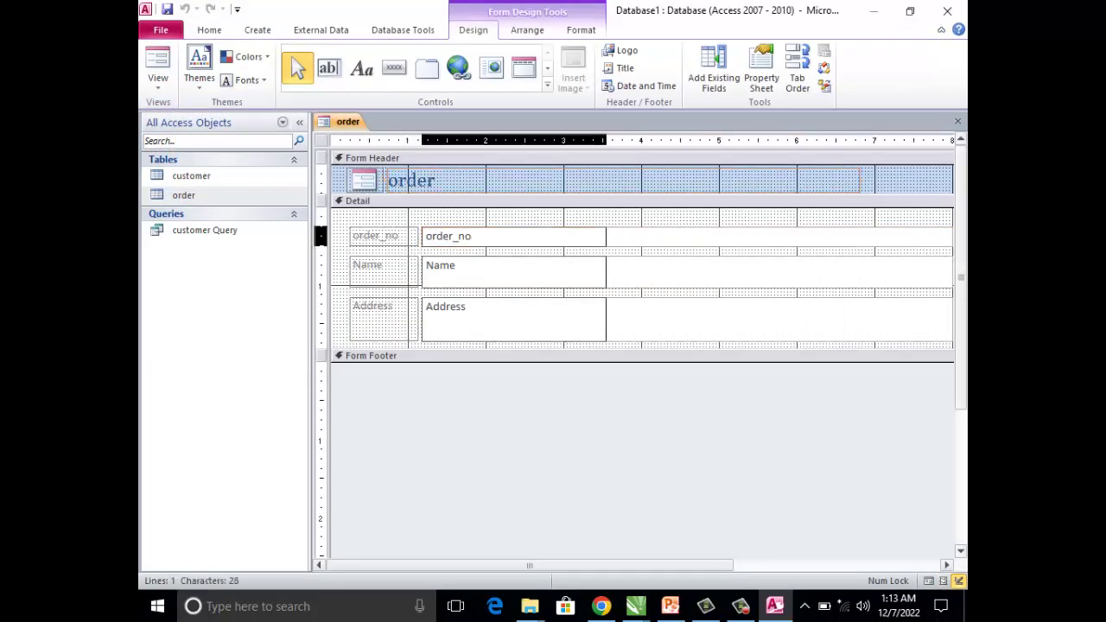
mouse_move(639, 339)
left_mouse_down()
mouse_move(394, 226)
mouse_move(543, 298)
left_mouse_up()
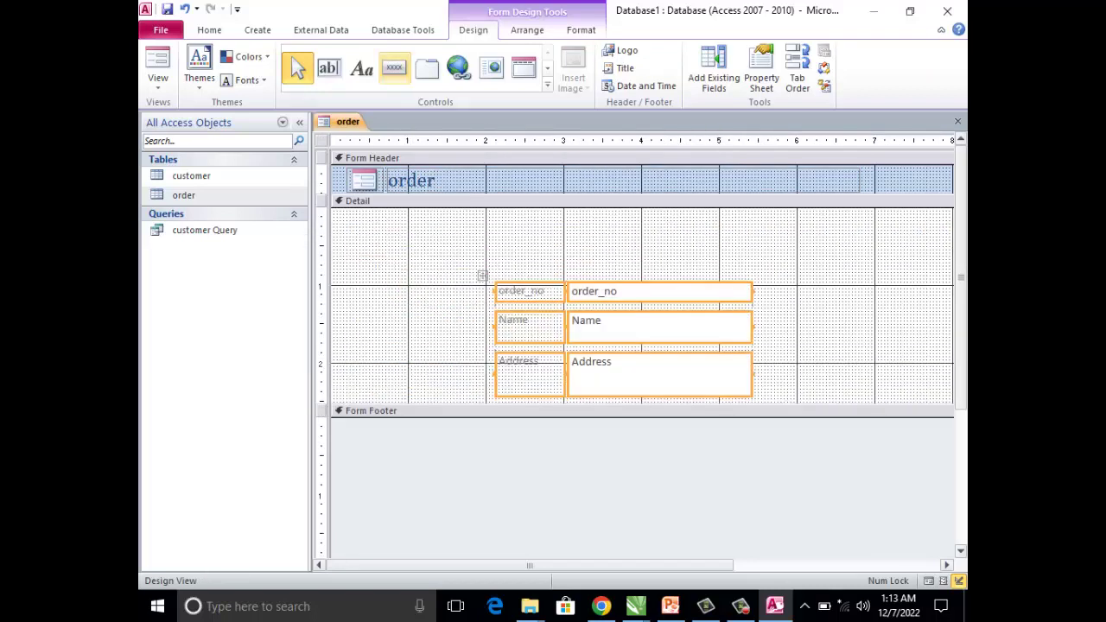
left_click(361, 68)
left_click_drag(531, 223, 751, 256)
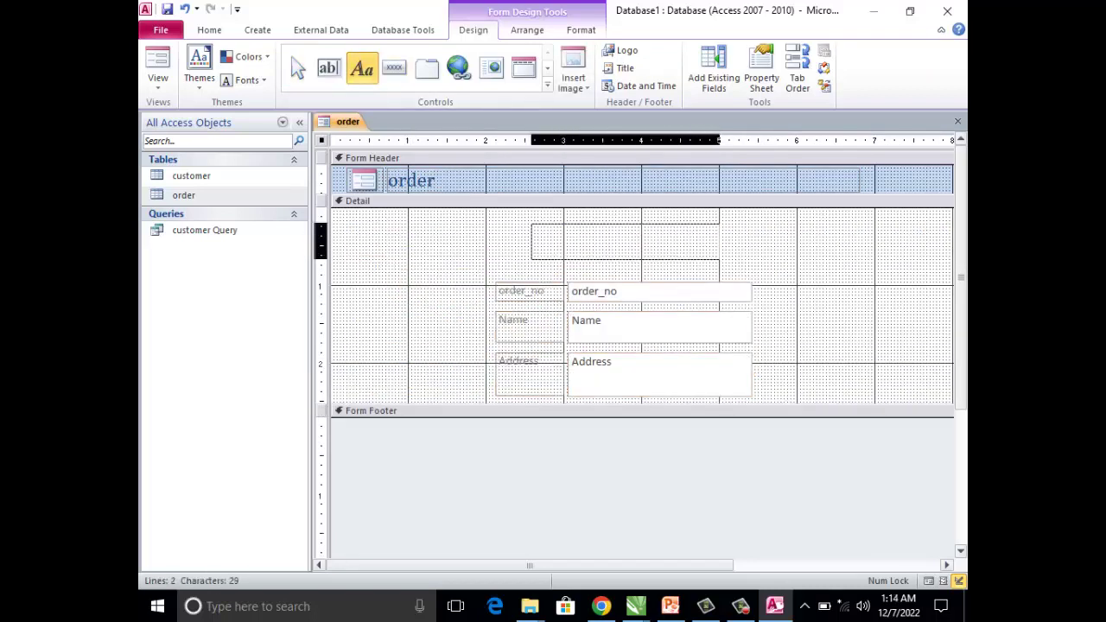
type("F")
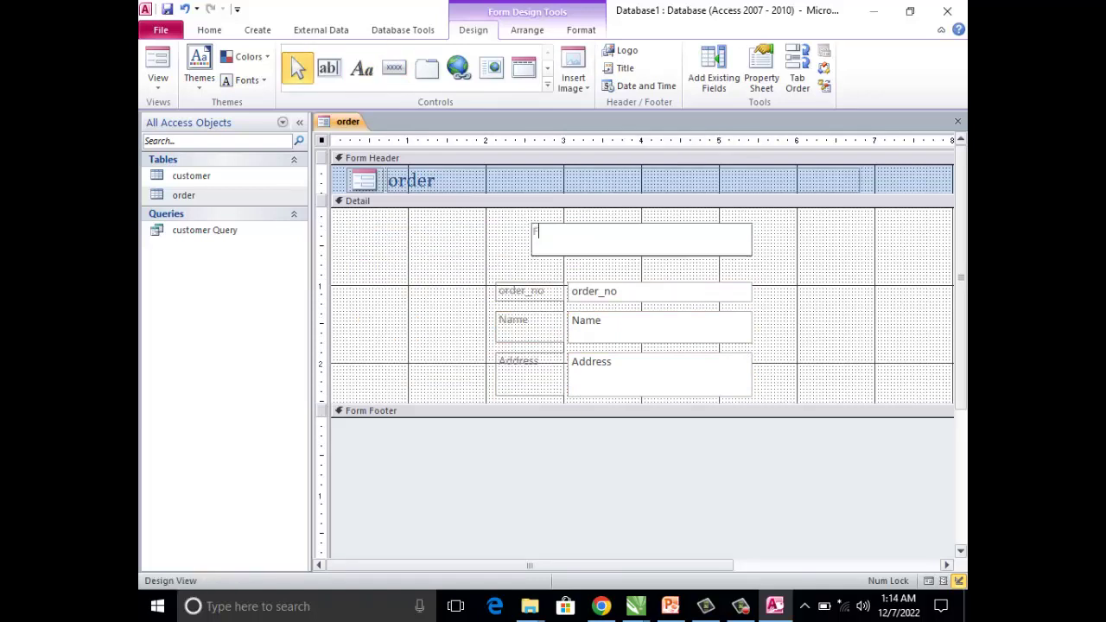
type("ast Food De")
type("livery")
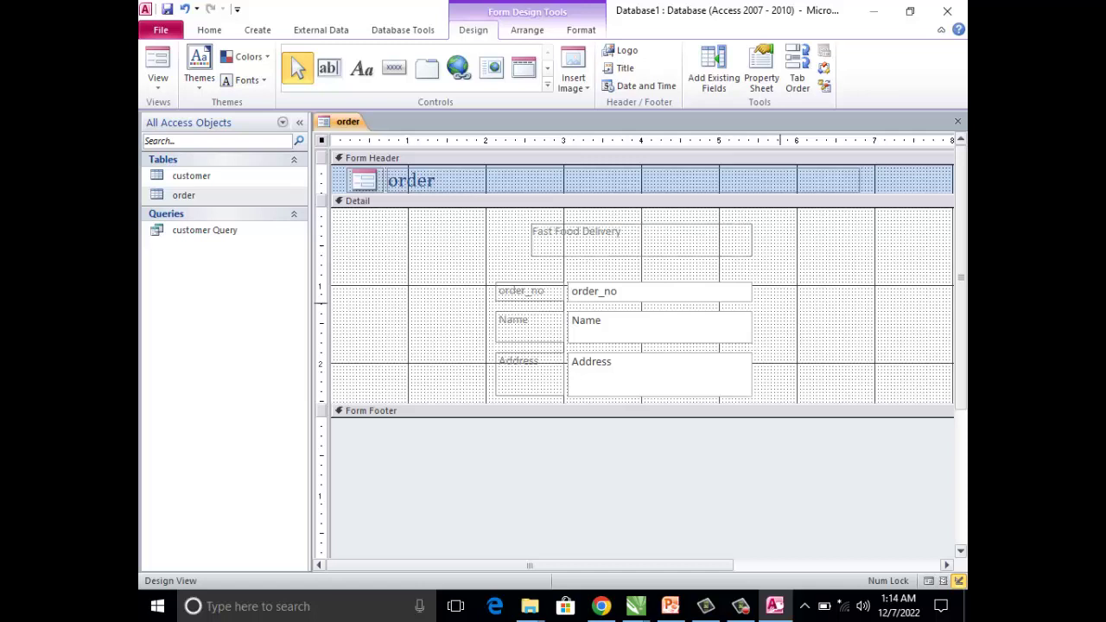
key("Return")
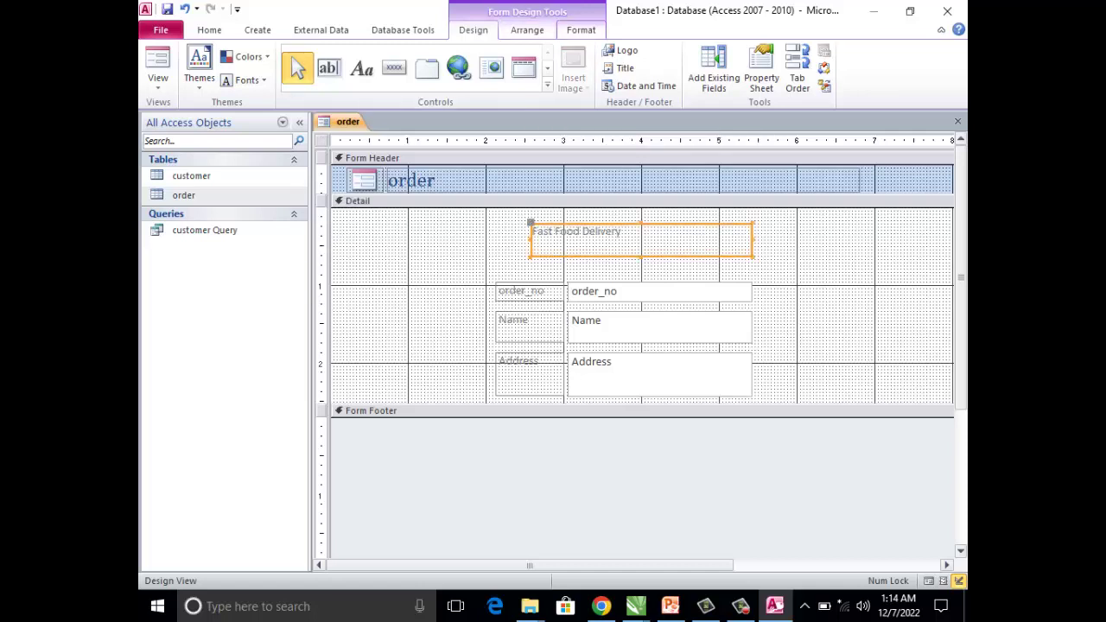
- Format the title label as bold, red, Algerian font at size 22
left_click(581, 29)
left_click(254, 79)
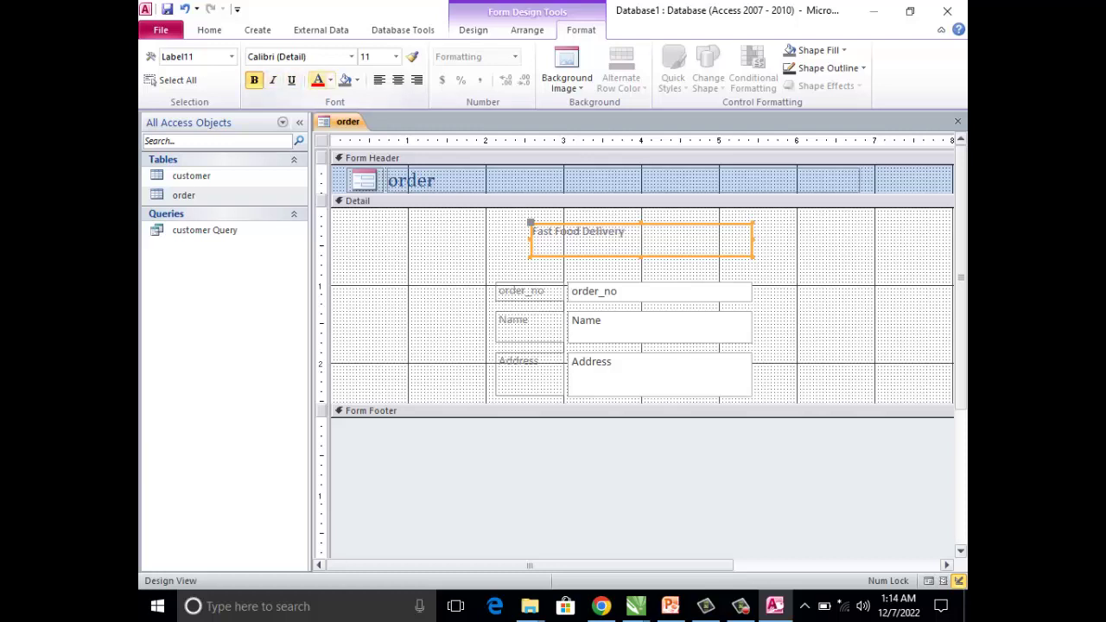
left_click(318, 79)
left_click(351, 56)
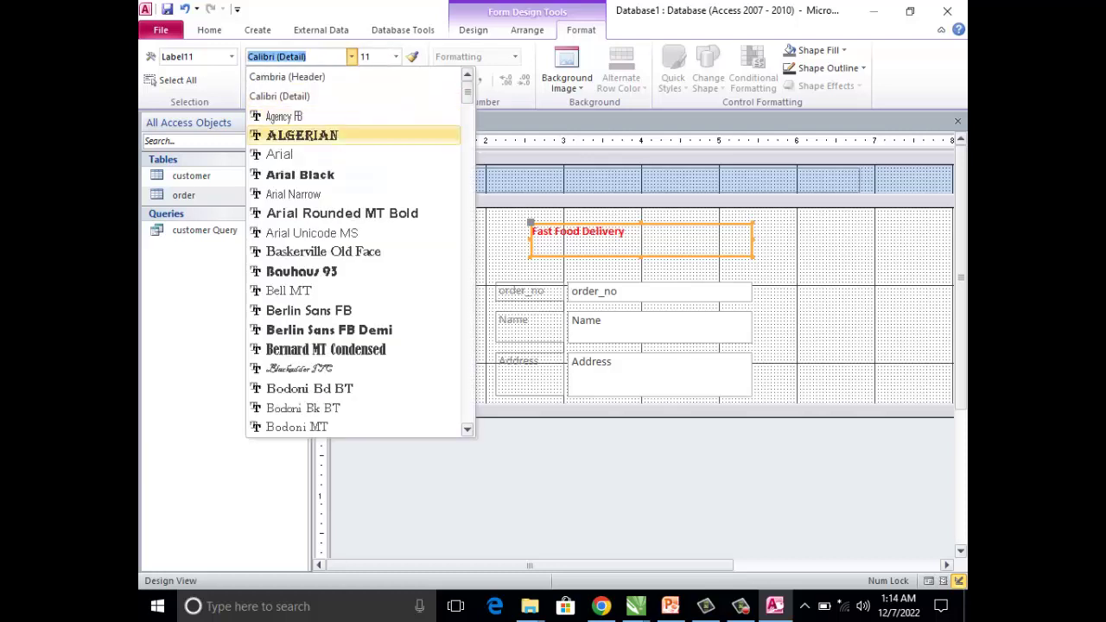
left_click(302, 135)
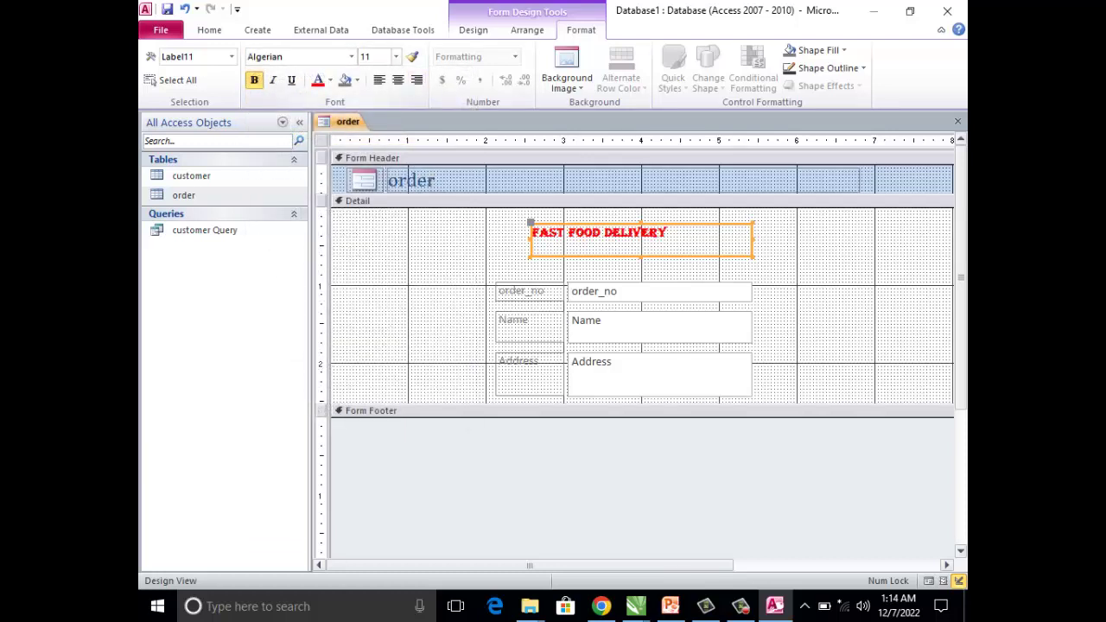
left_click(396, 56)
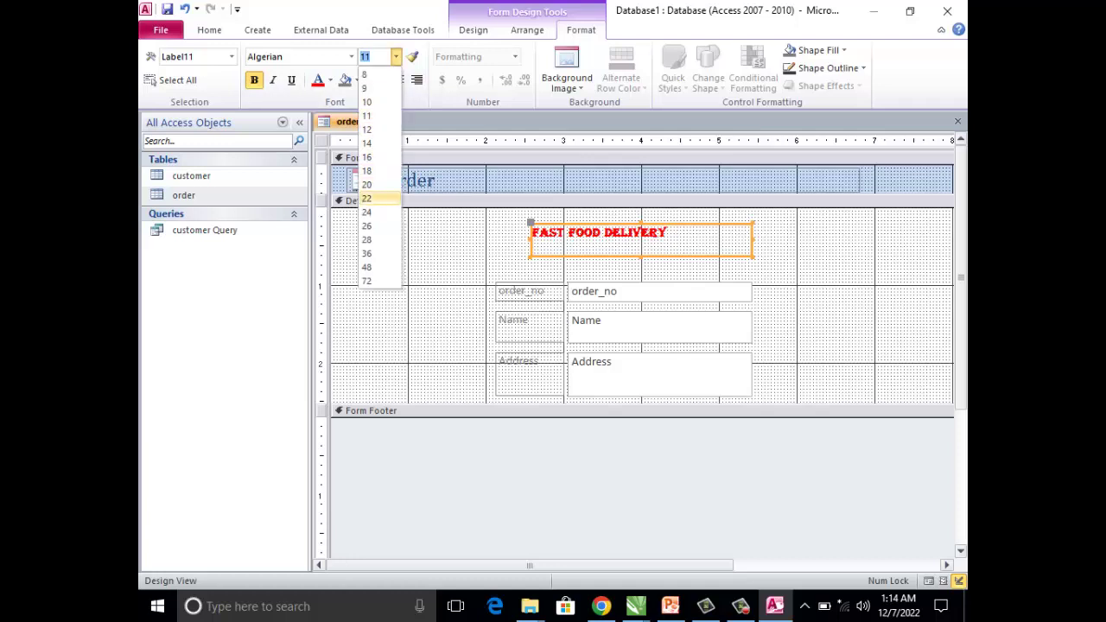
left_click(366, 198)
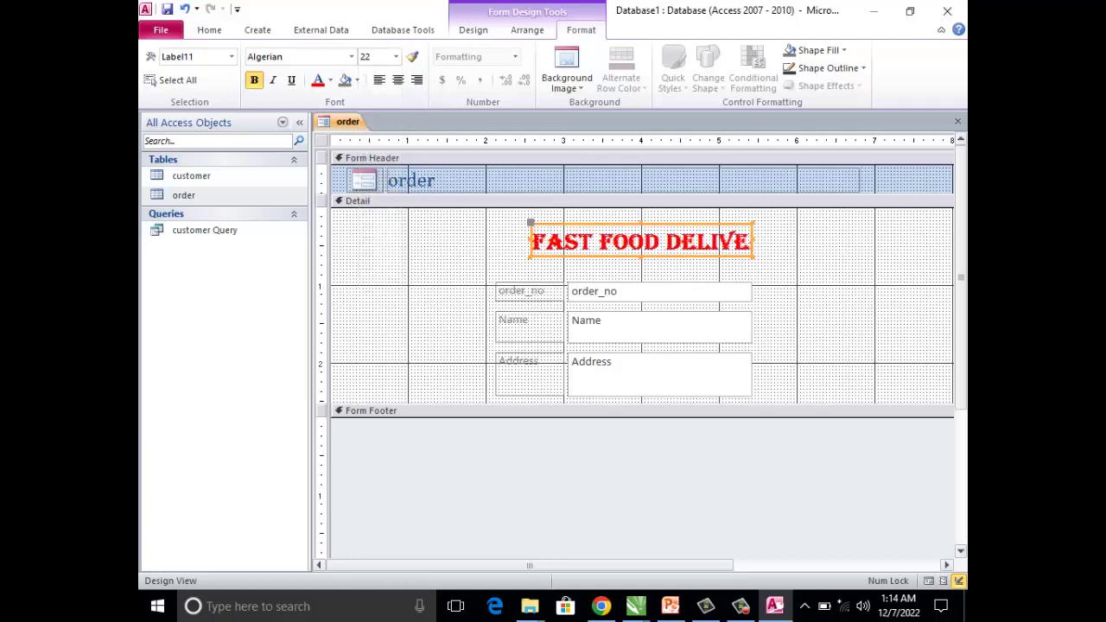
- Widen the title label to show FAST FOOD DELIVERY and make the Detail section taller
left_click(656, 241)
left_click(657, 241)
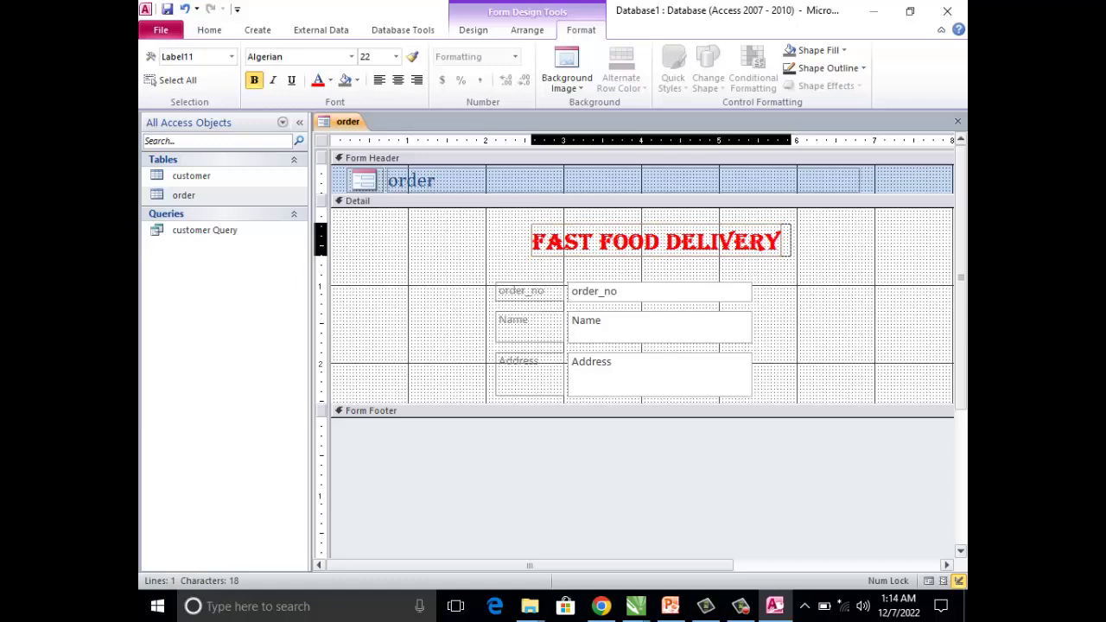
left_click(432, 259)
left_click_drag(604, 406, 604, 449)
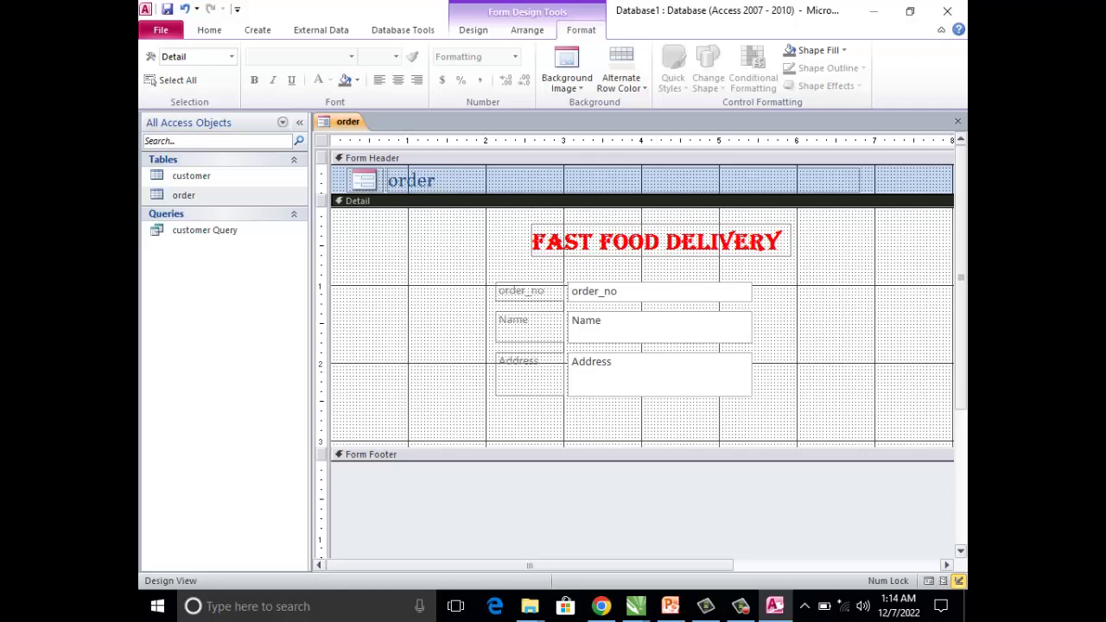
left_click(472, 29)
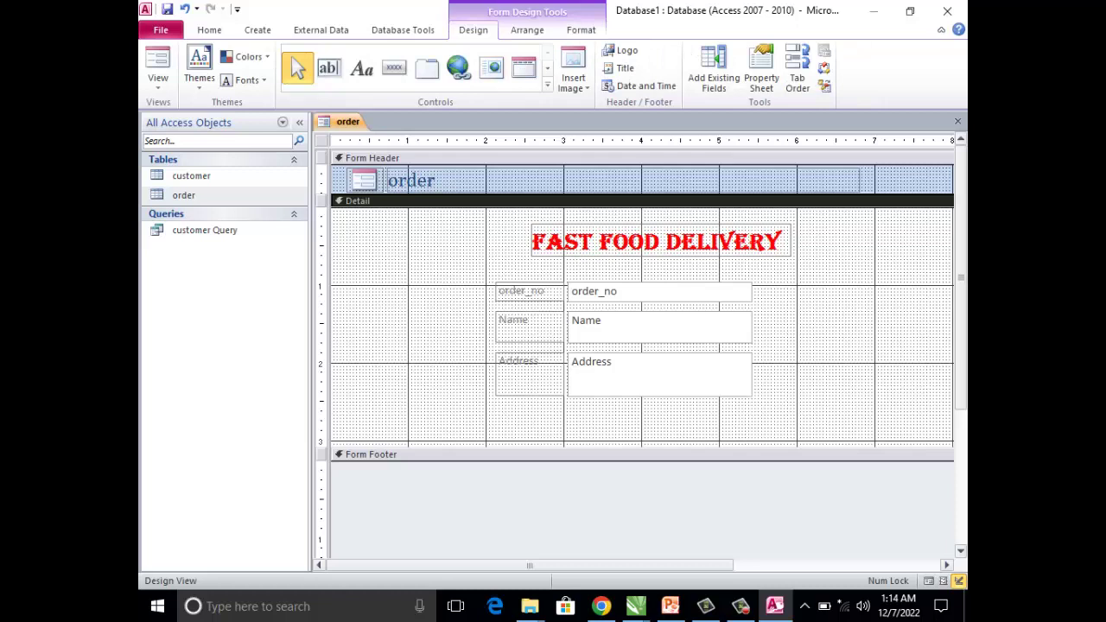
- Draw a subform below the order fields based on customer Query with all its fields
left_click(547, 84)
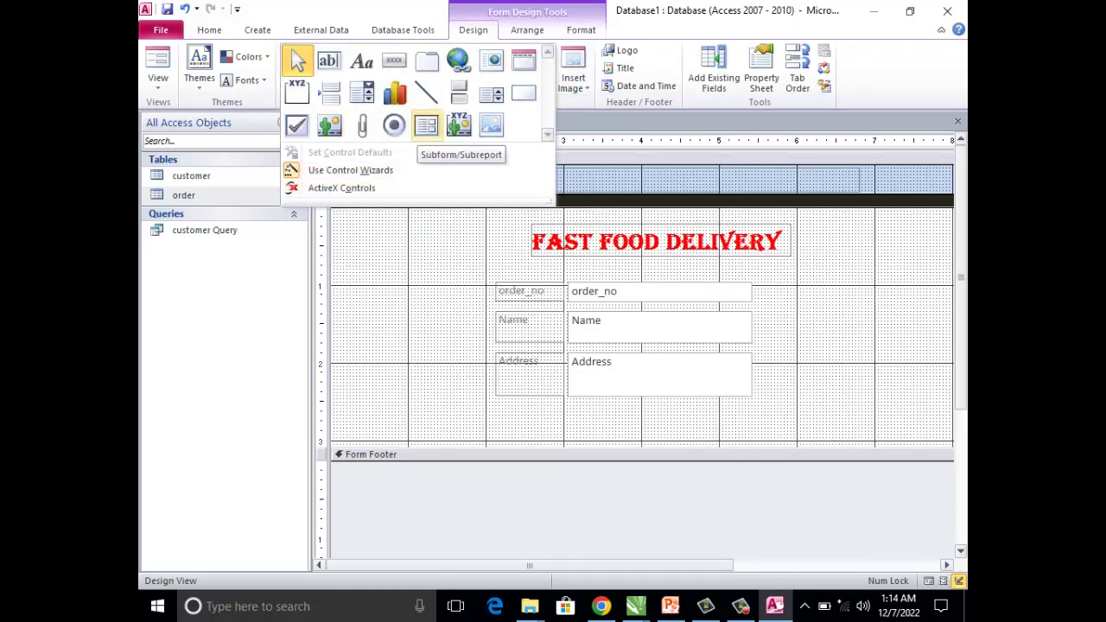
left_click(426, 126)
mouse_move(355, 414)
left_mouse_down()
mouse_move(694, 501)
mouse_move(924, 532)
left_mouse_up()
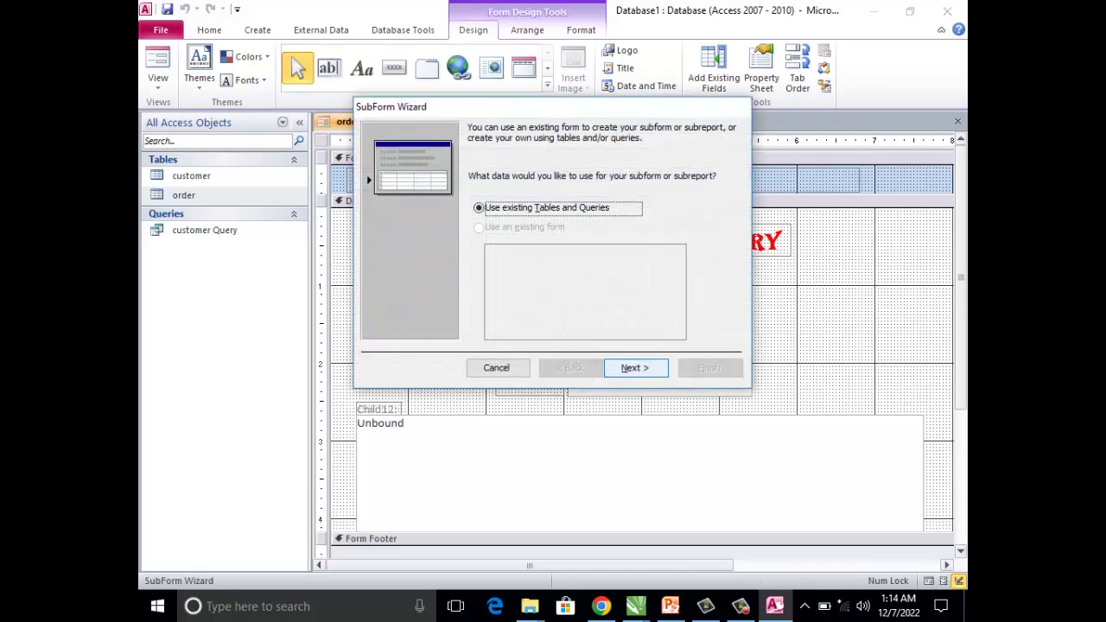
left_click(635, 367)
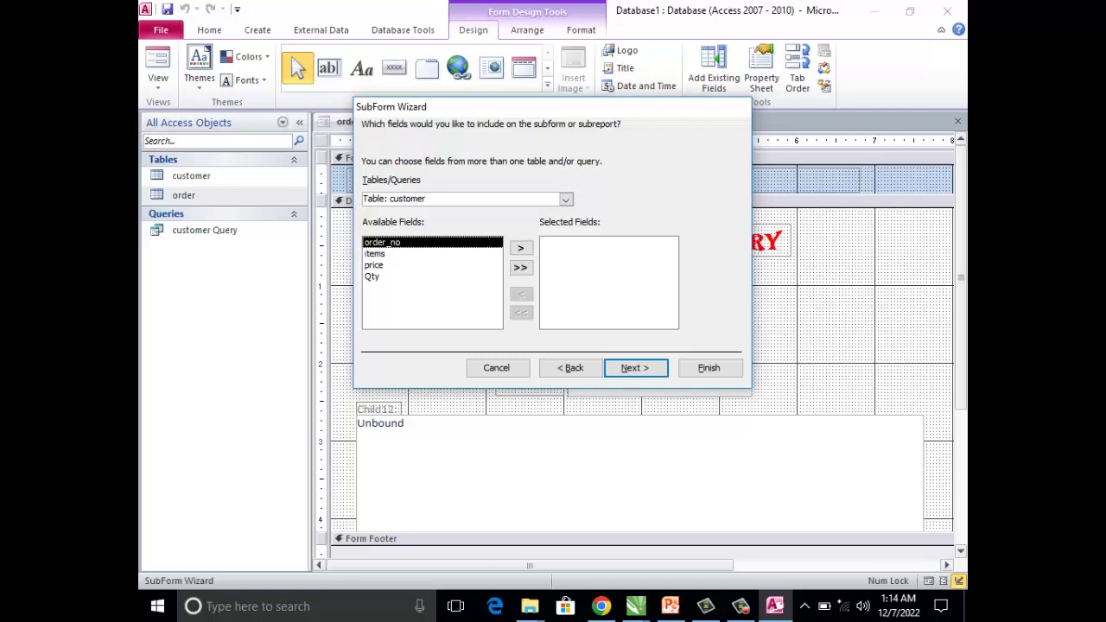
left_click(565, 199)
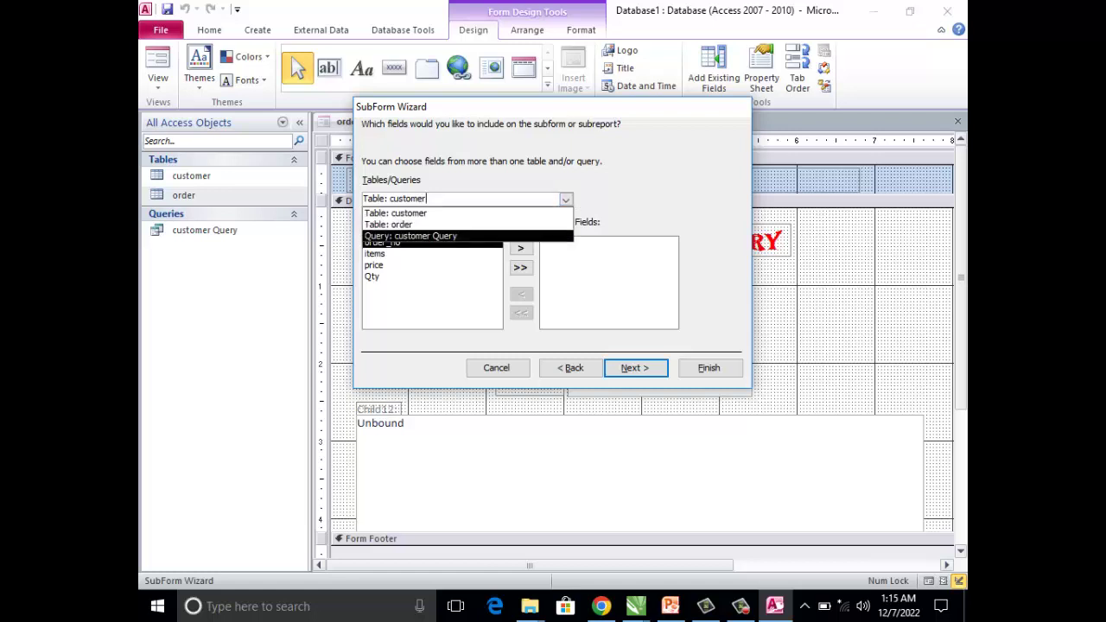
key("Return")
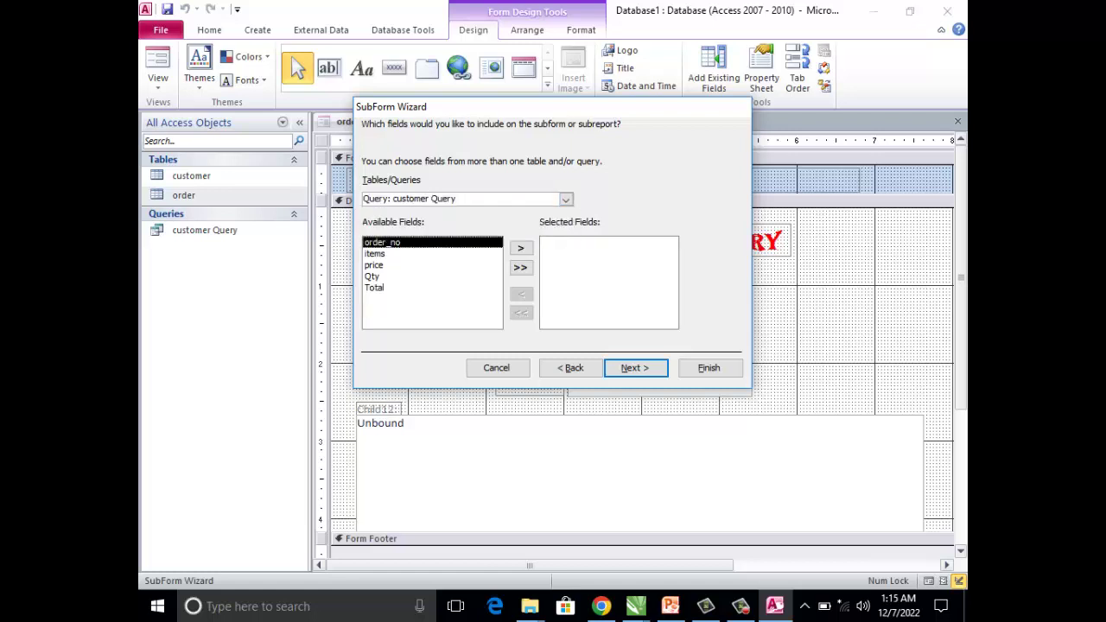
left_click(520, 267)
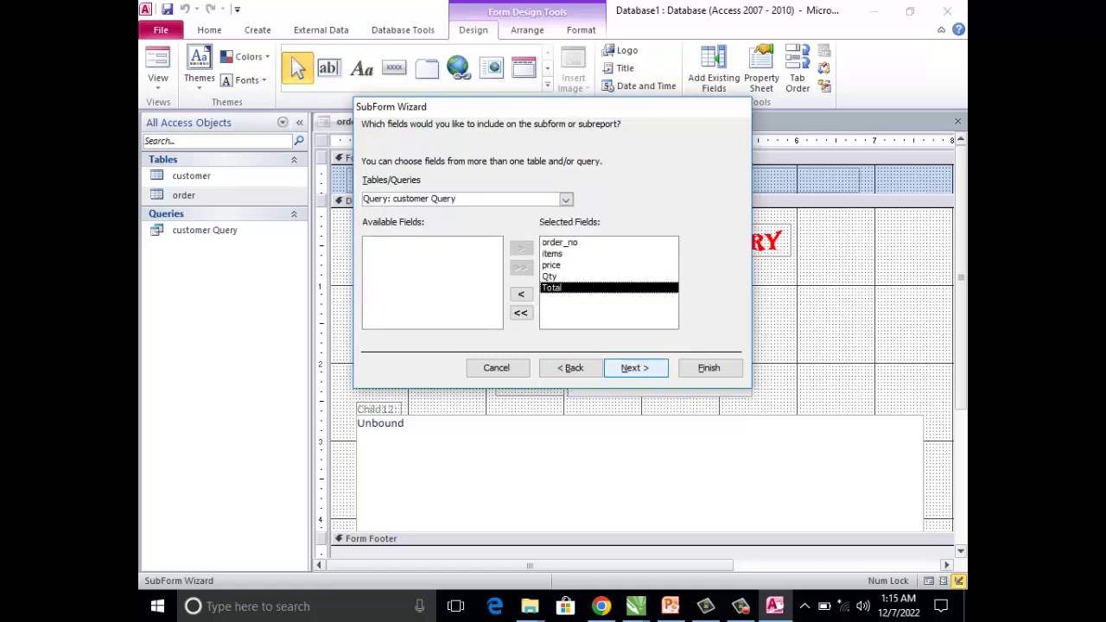
left_click(635, 367)
- Link the main form and subform on order_no in both
left_click(610, 191)
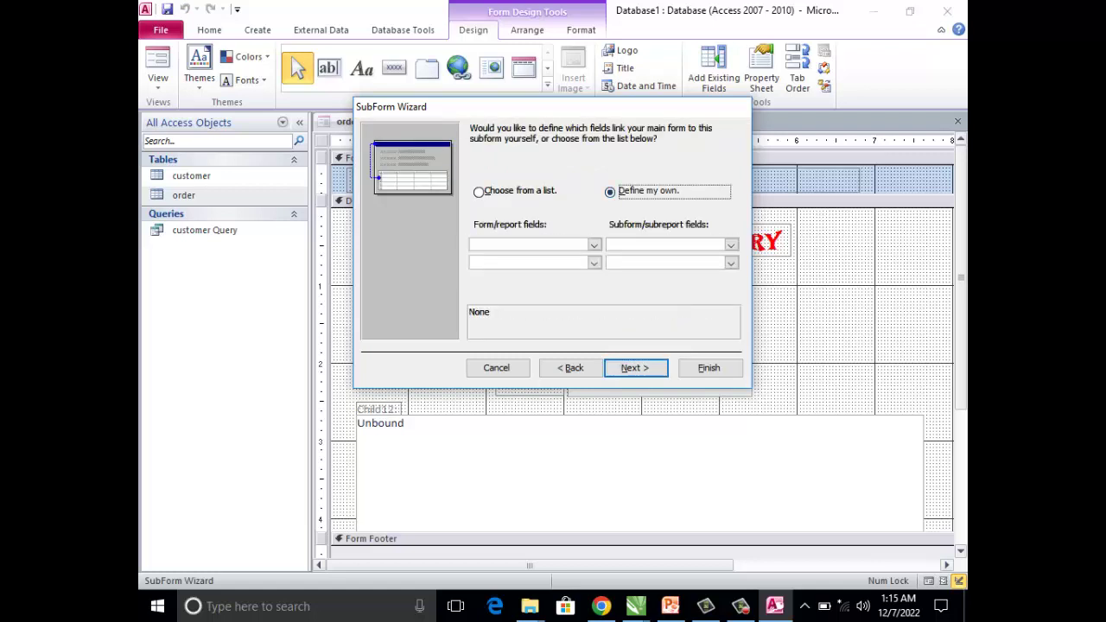
left_click(593, 245)
left_click(489, 268)
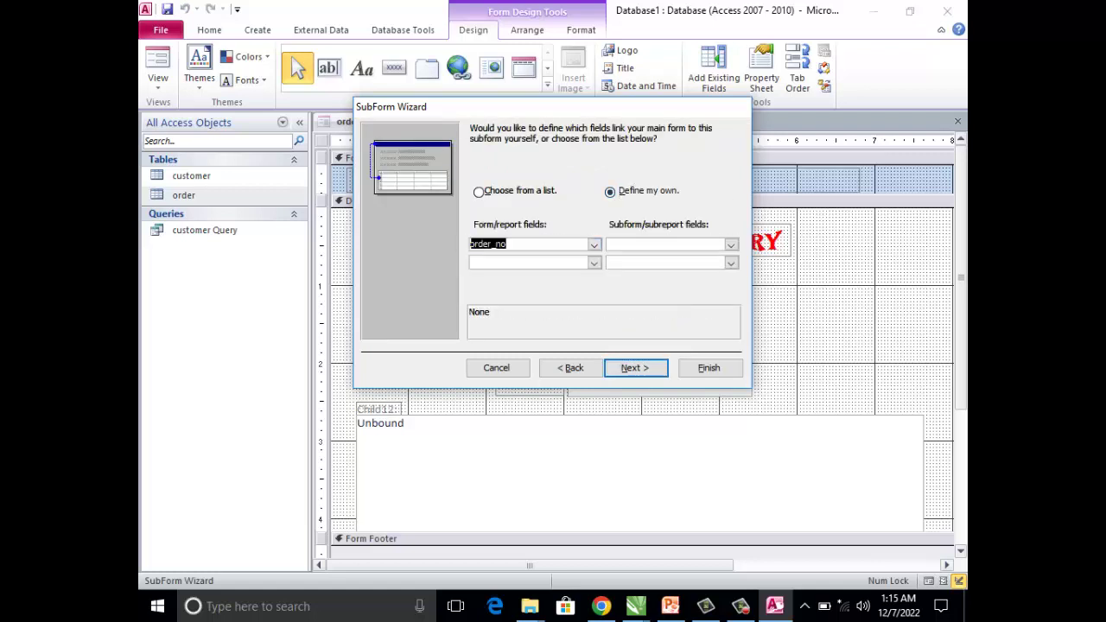
left_click(731, 244)
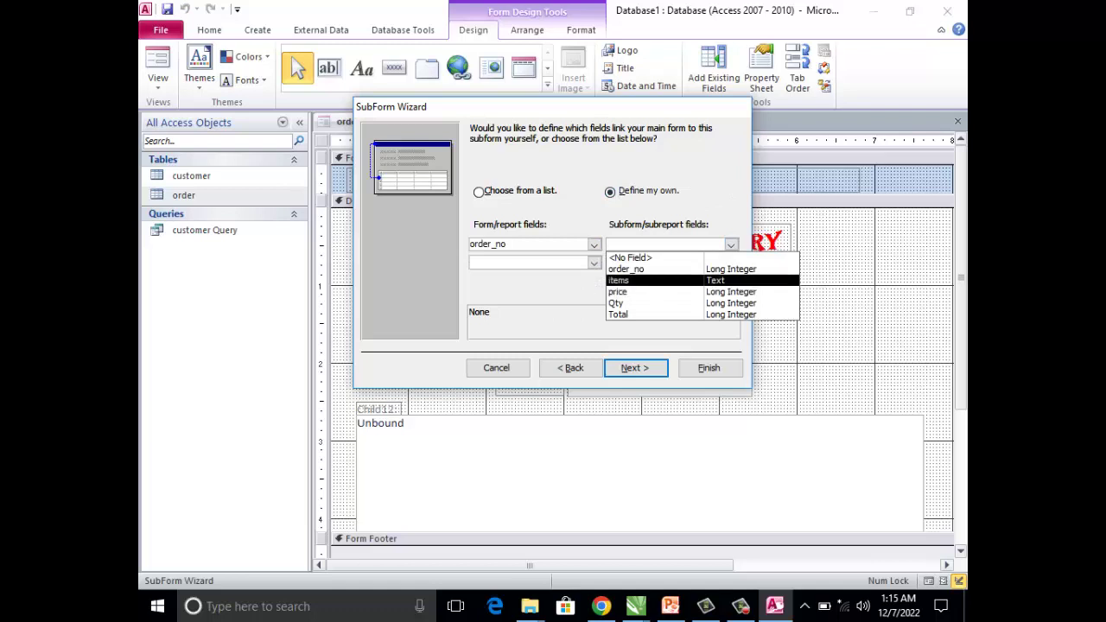
left_click(626, 269)
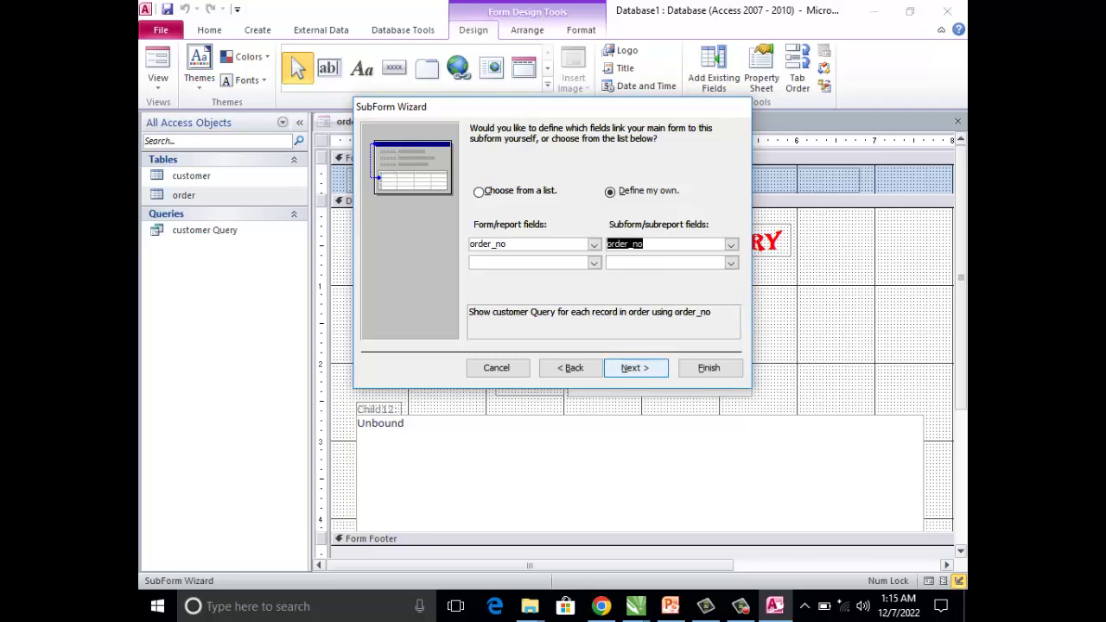
key("Return")
key("Return")
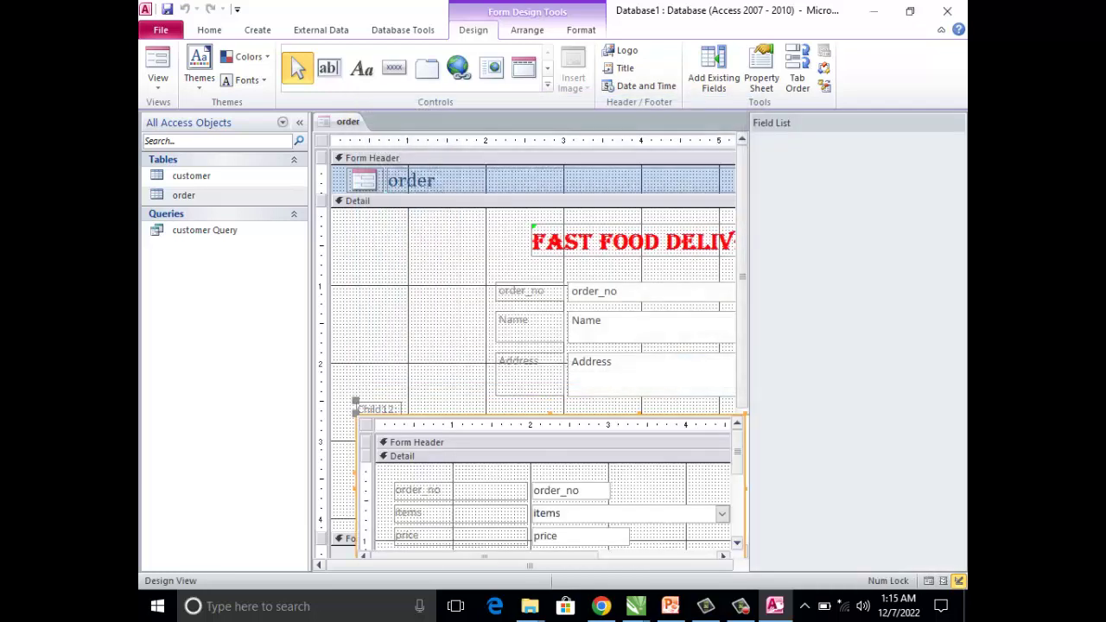
- Widen the items subform across the form and save the form as 'fast food delivery'
key("alt+F8")
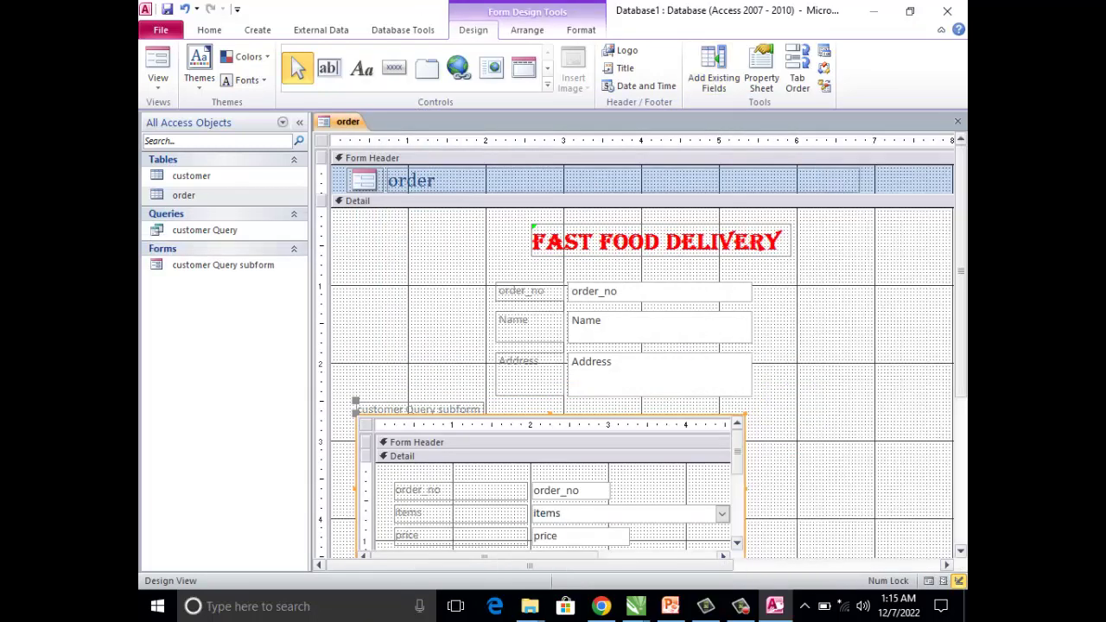
left_click_drag(745, 488, 885, 488)
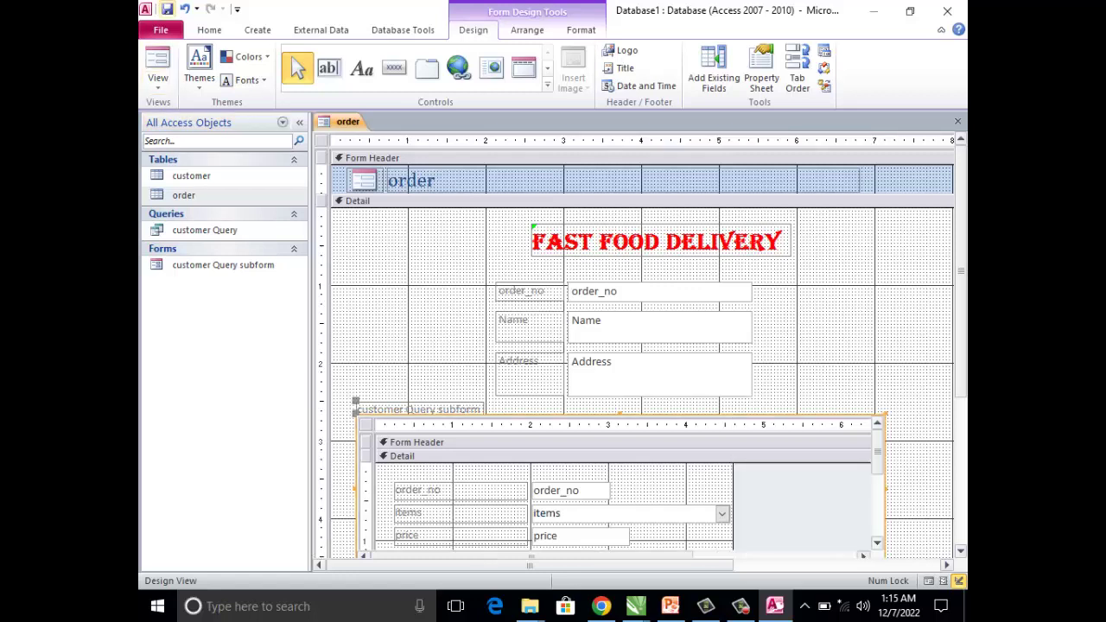
left_click(167, 8)
type("o")
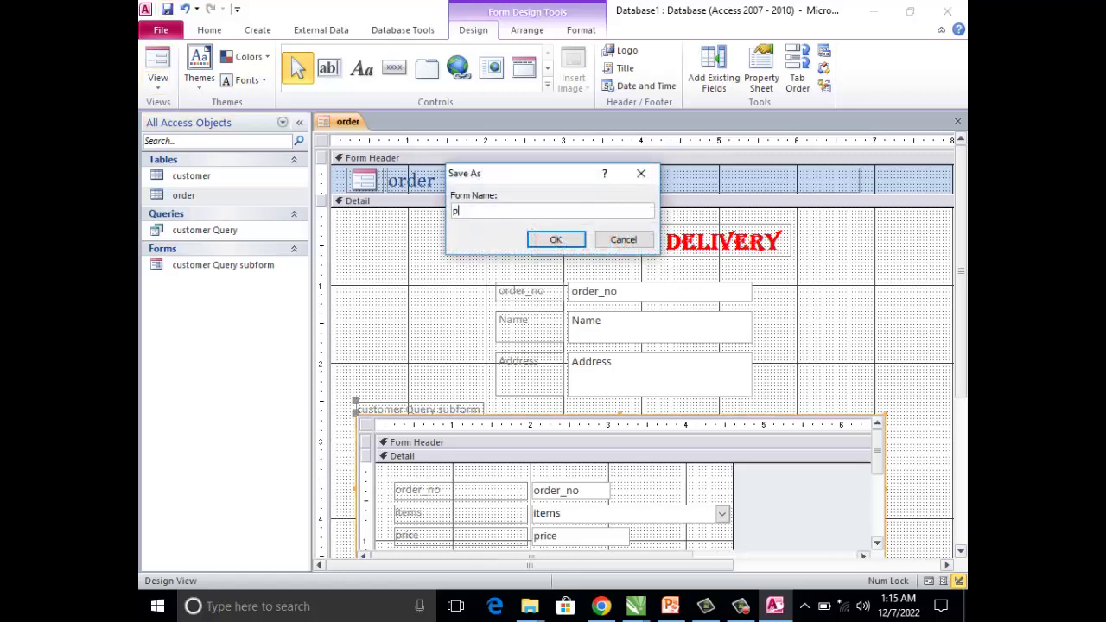
key("BackSpace")
type("fas")
type("t food d")
type("elivery")
left_click(555, 240)
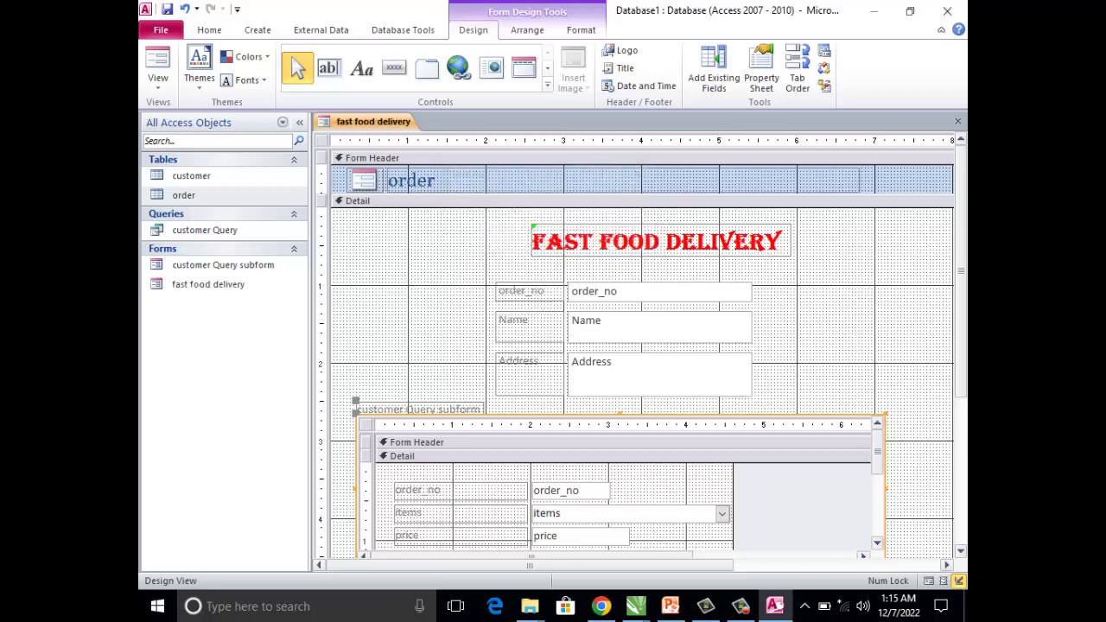
- In Form View, enter order 1's customer name and delivery address, then move into the items subform
left_click(158, 67)
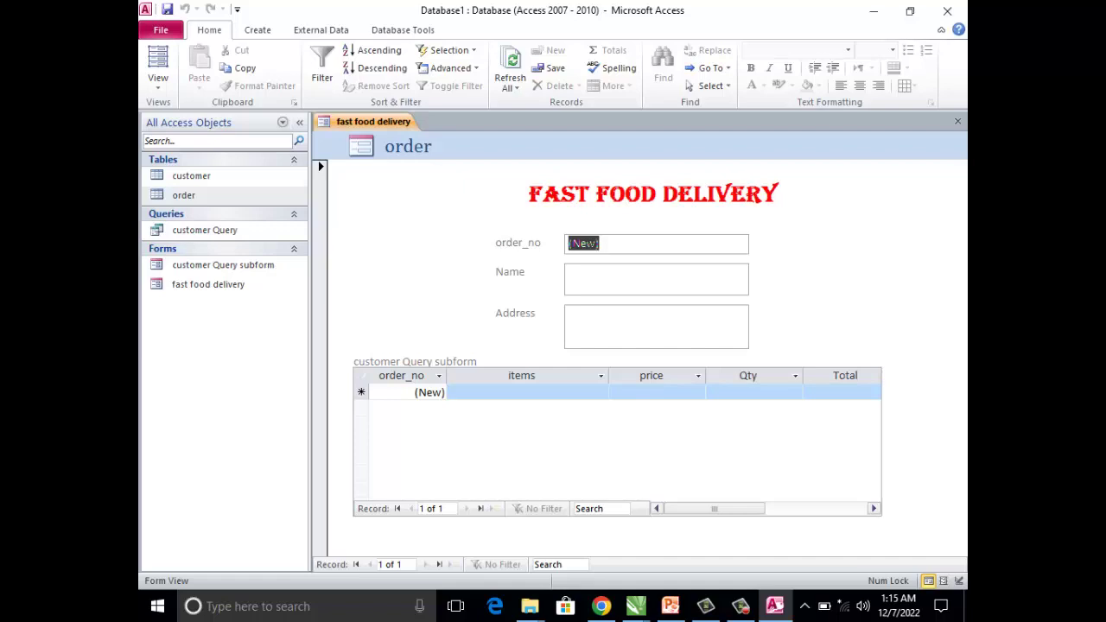
left_click(656, 278)
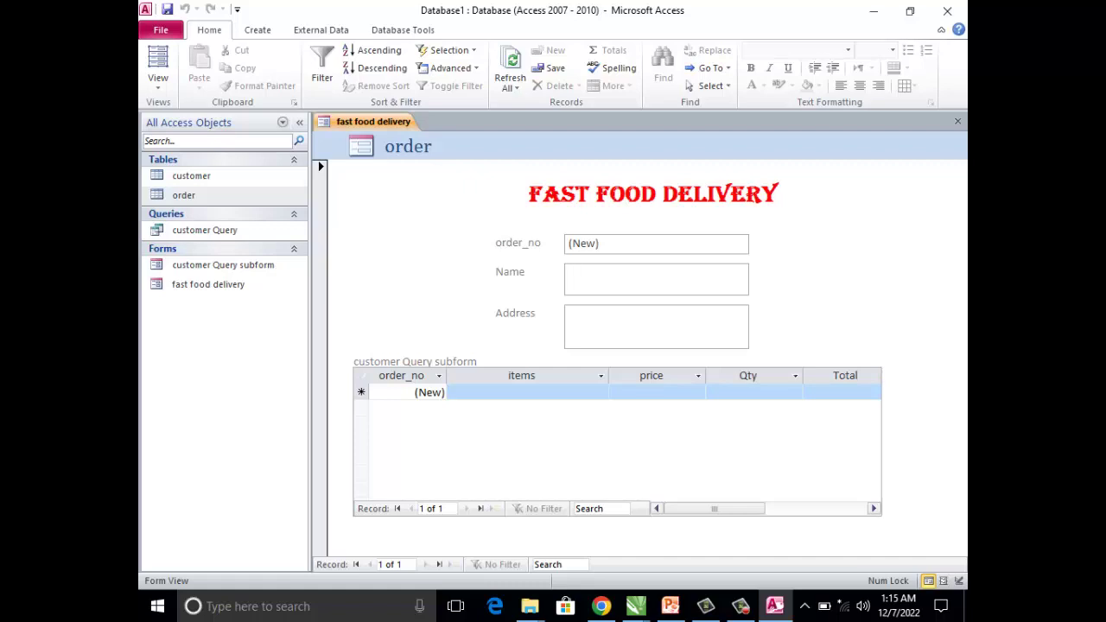
type("ali")
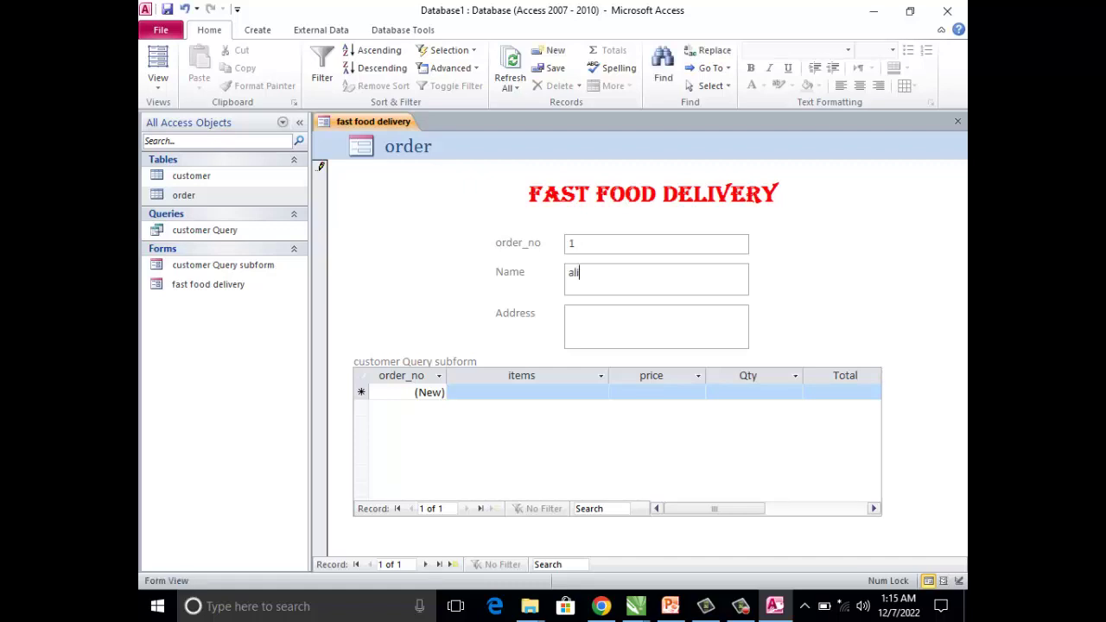
key("Tab")
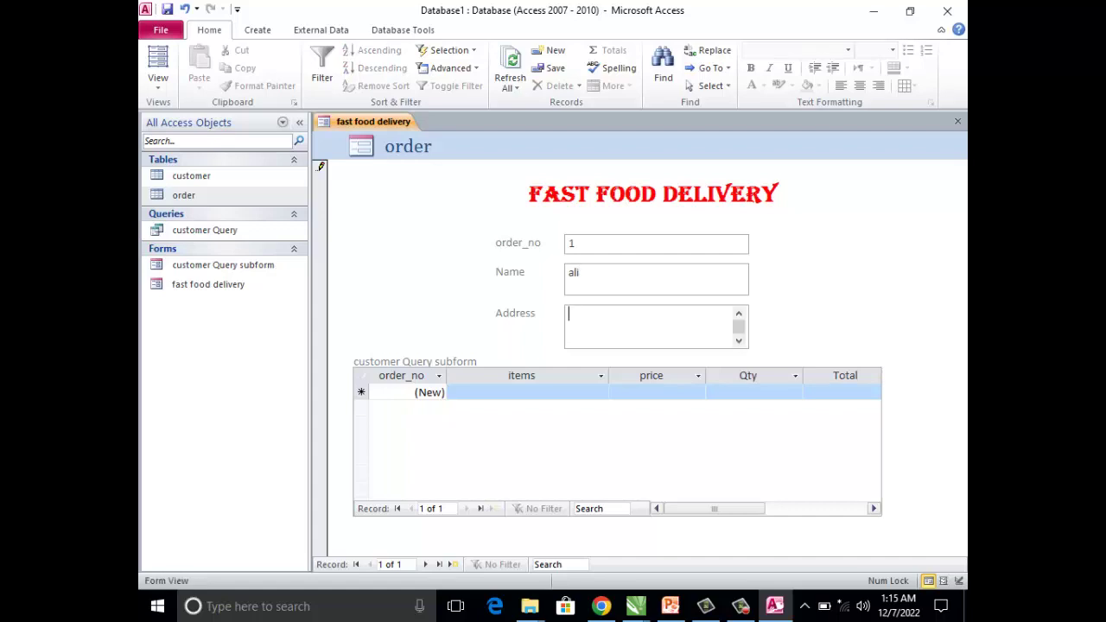
type("chakdra dir")
type(" lower kpk a")
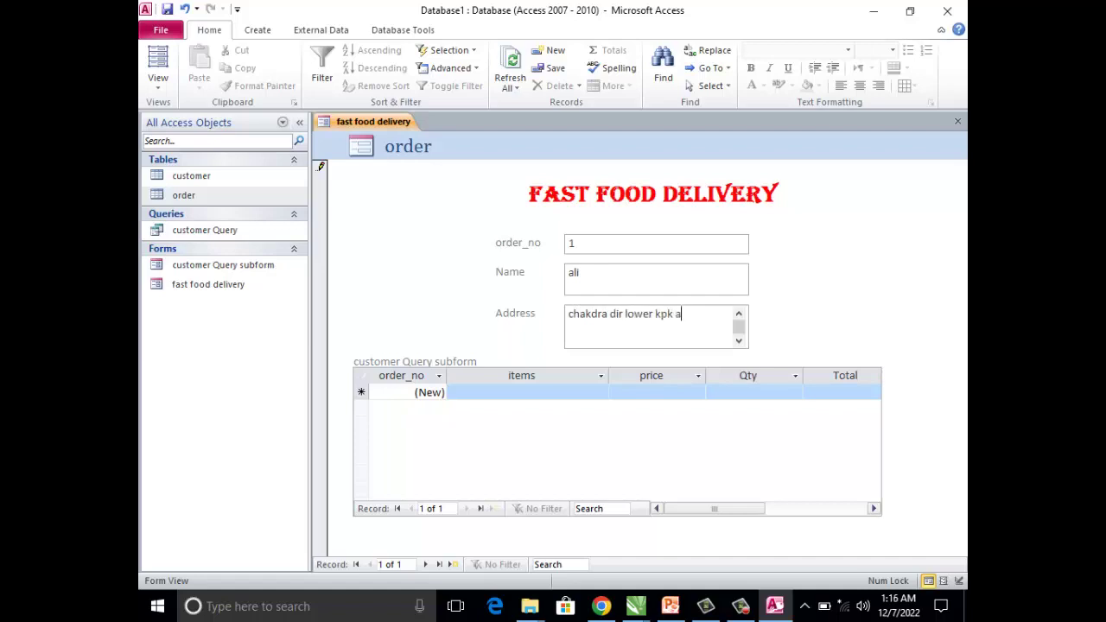
type("mirabad fornt")
type(" of gr")
type("ade station")
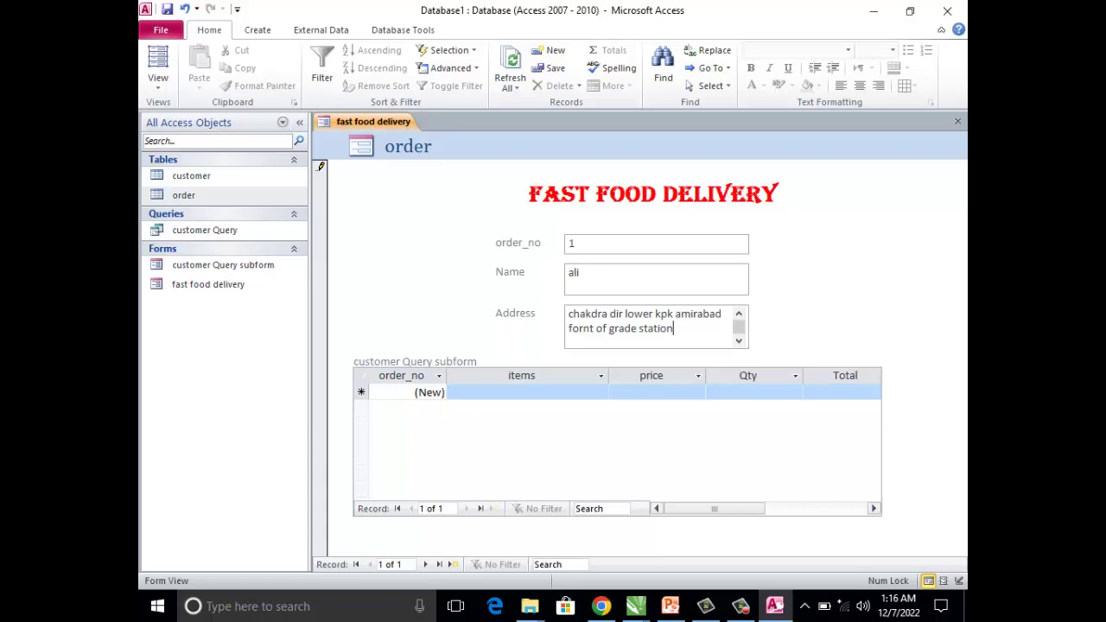
key("Tab")
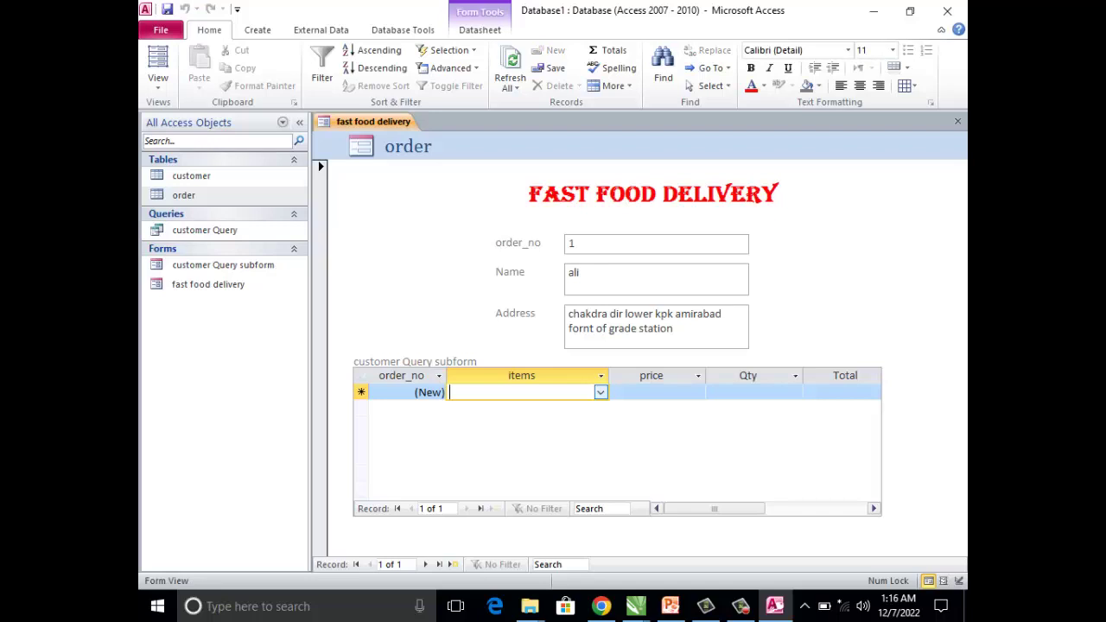
- Add the first order line: pizza at price 100, quantity 2, totalling 200
left_click(600, 392)
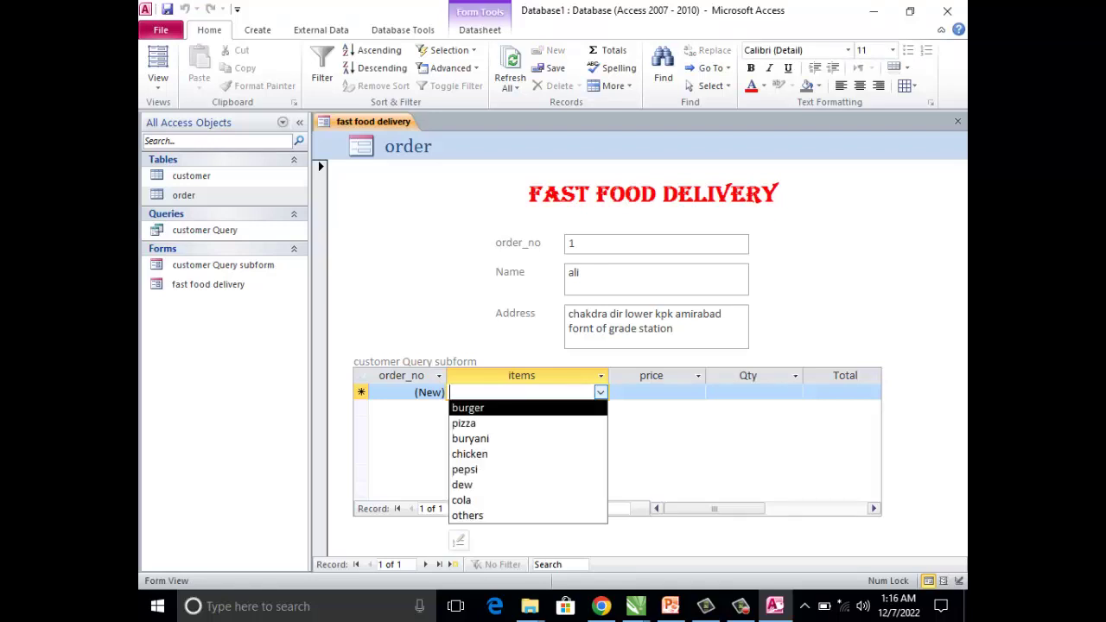
left_click(484, 423)
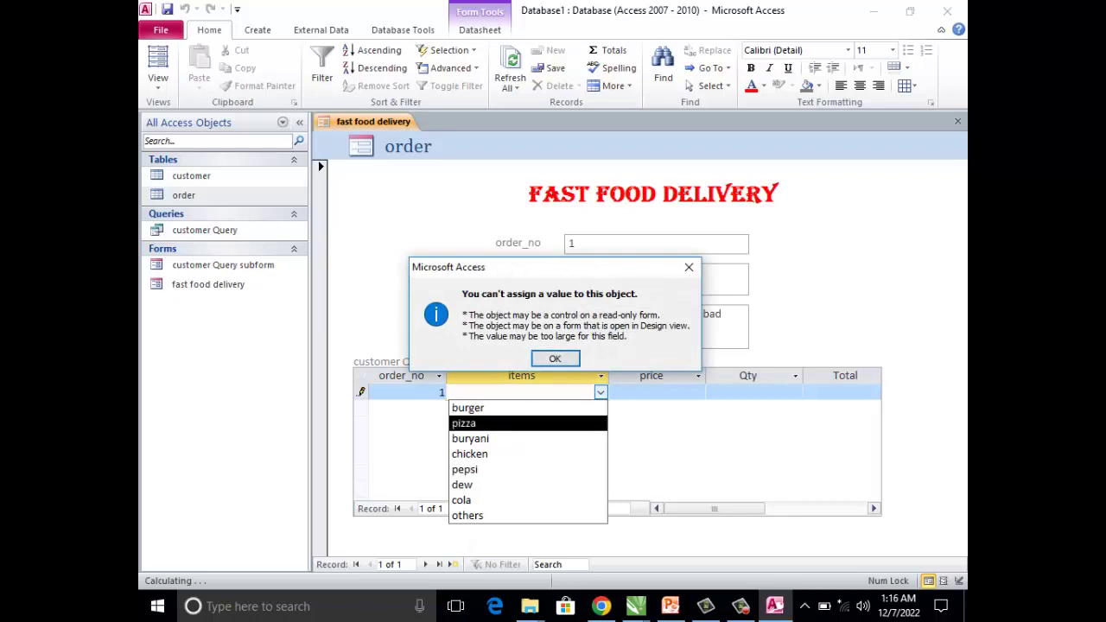
left_click(464, 423)
key("Return")
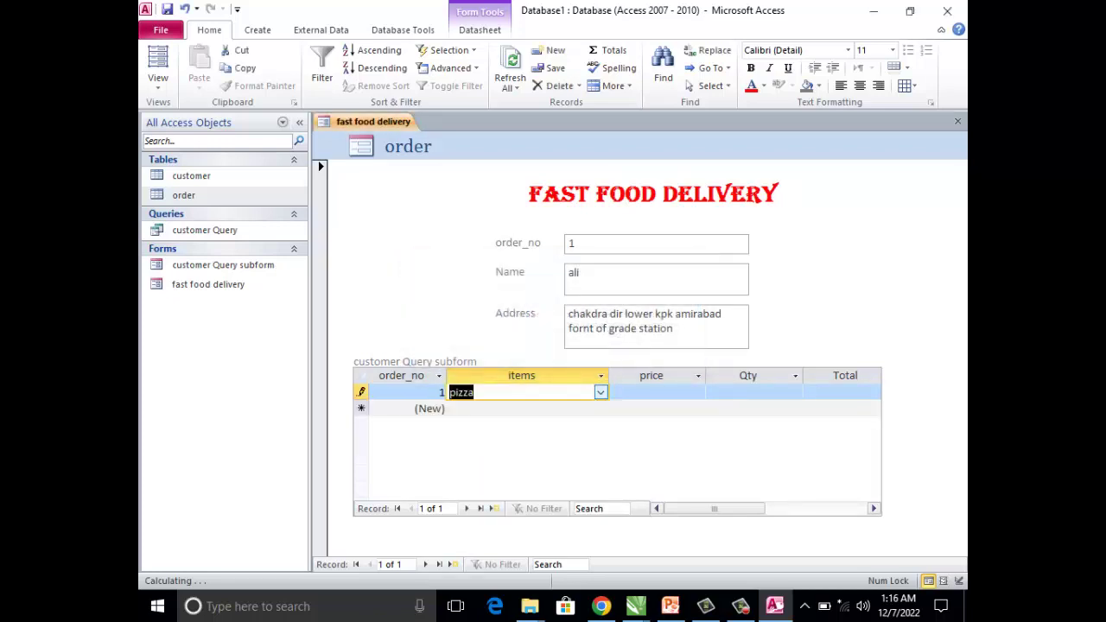
left_click(657, 392)
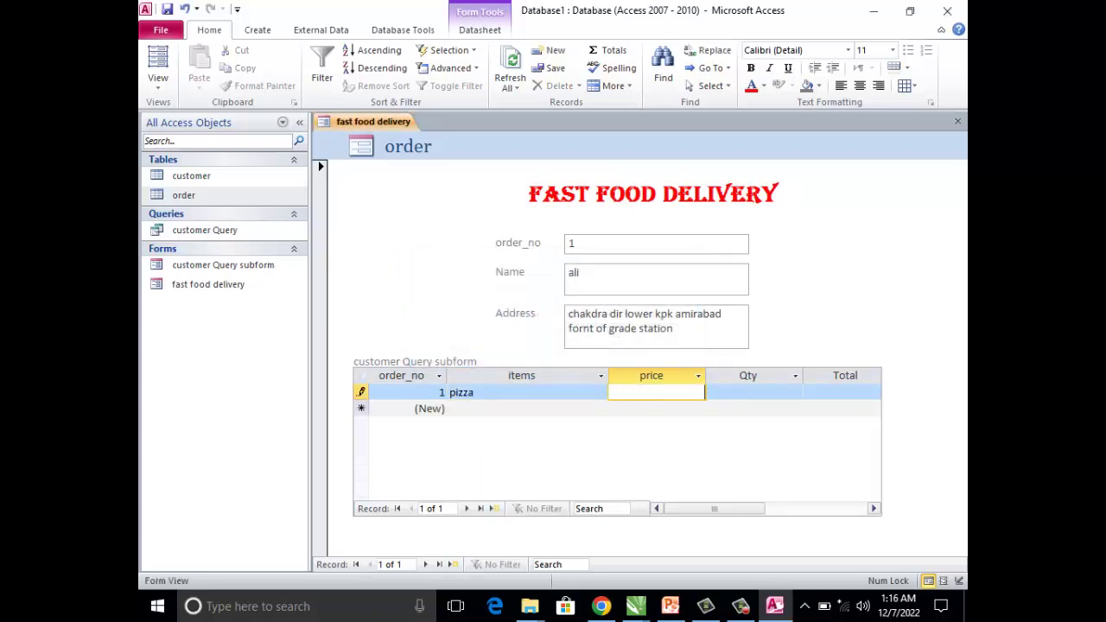
type("100")
key("Tab")
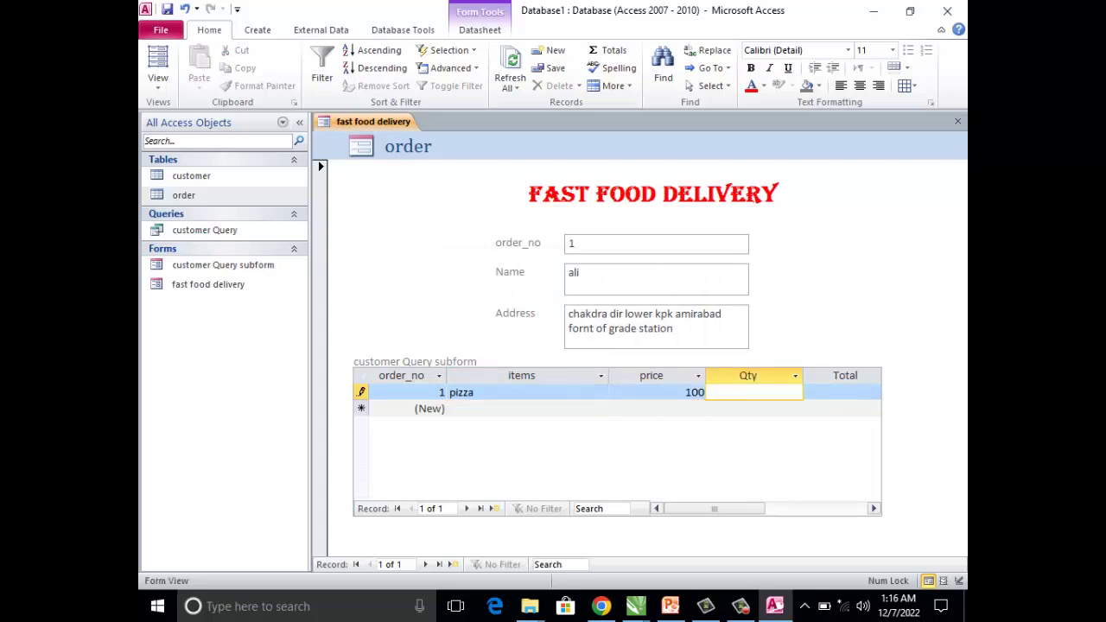
type("2")
key("Tab")
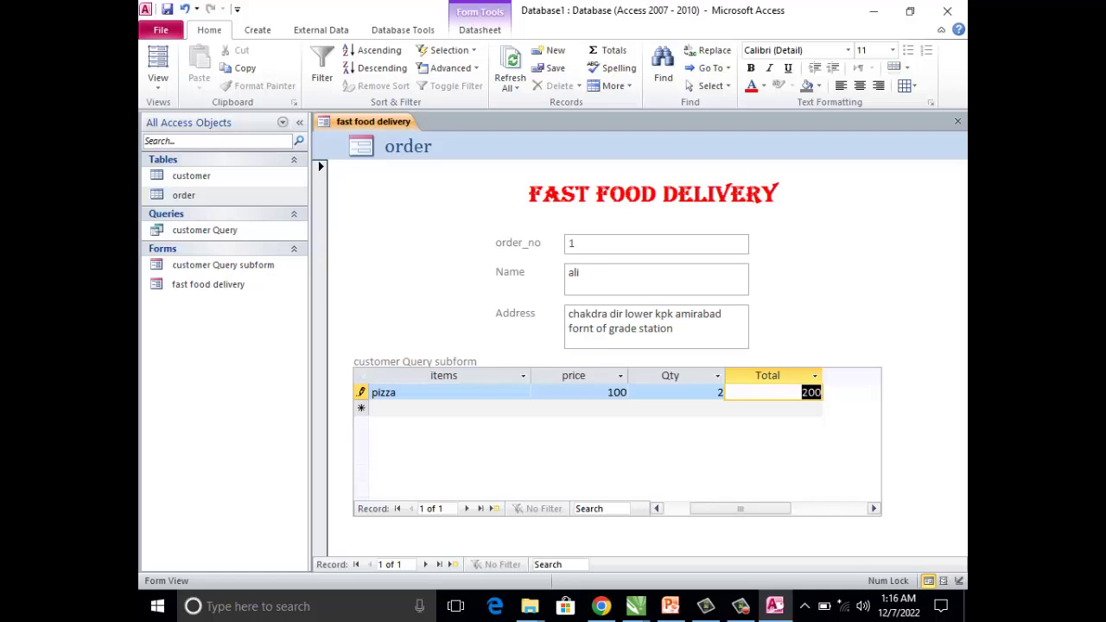
key("Tab")
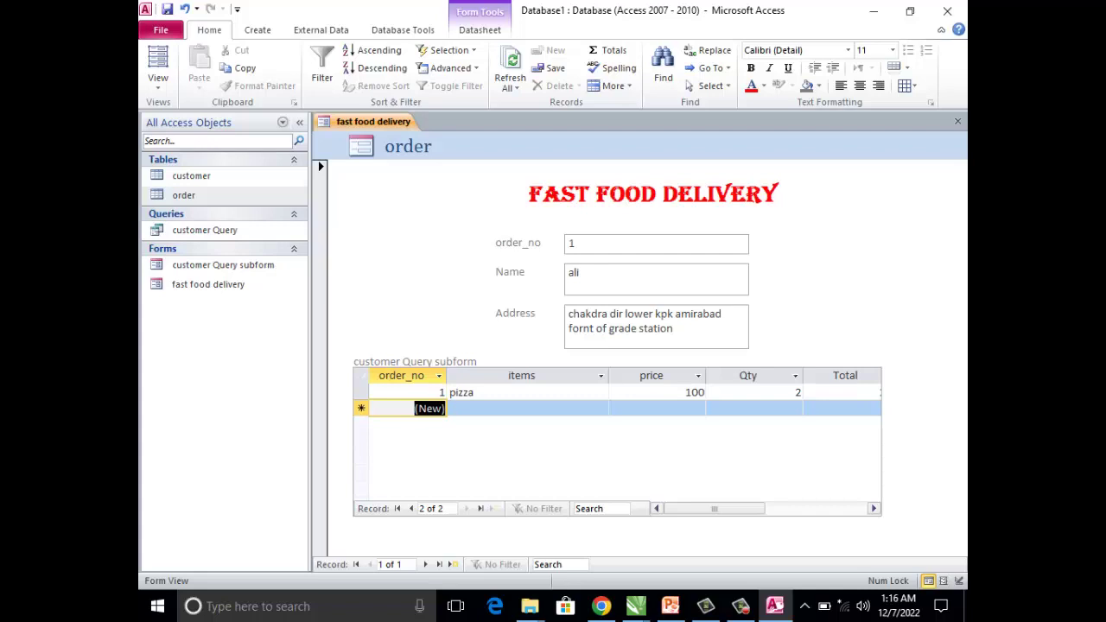
- Add pepsi as the second order line at price 90, quantity 1, totalling 90
key("Tab")
key("F4")
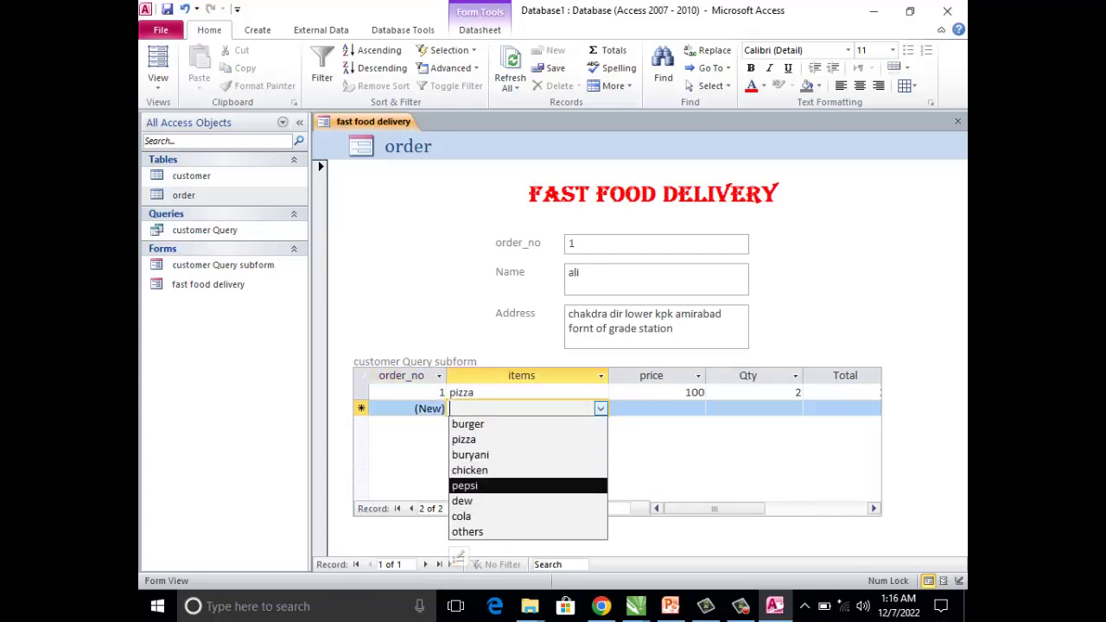
key("Return")
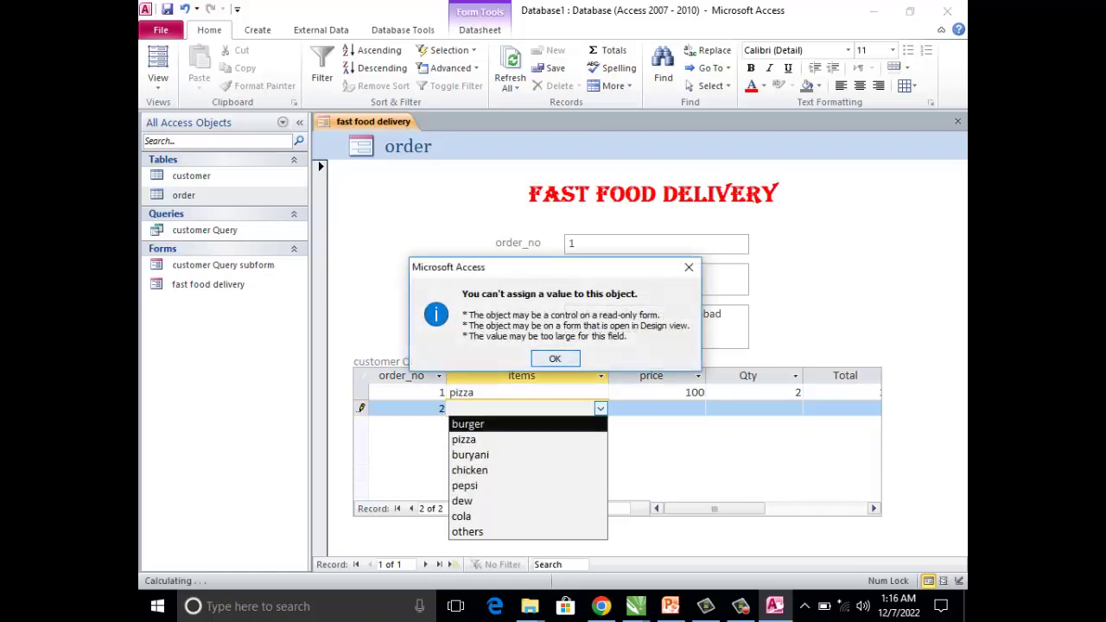
key("Return")
type("pepsi")
left_click(656, 408)
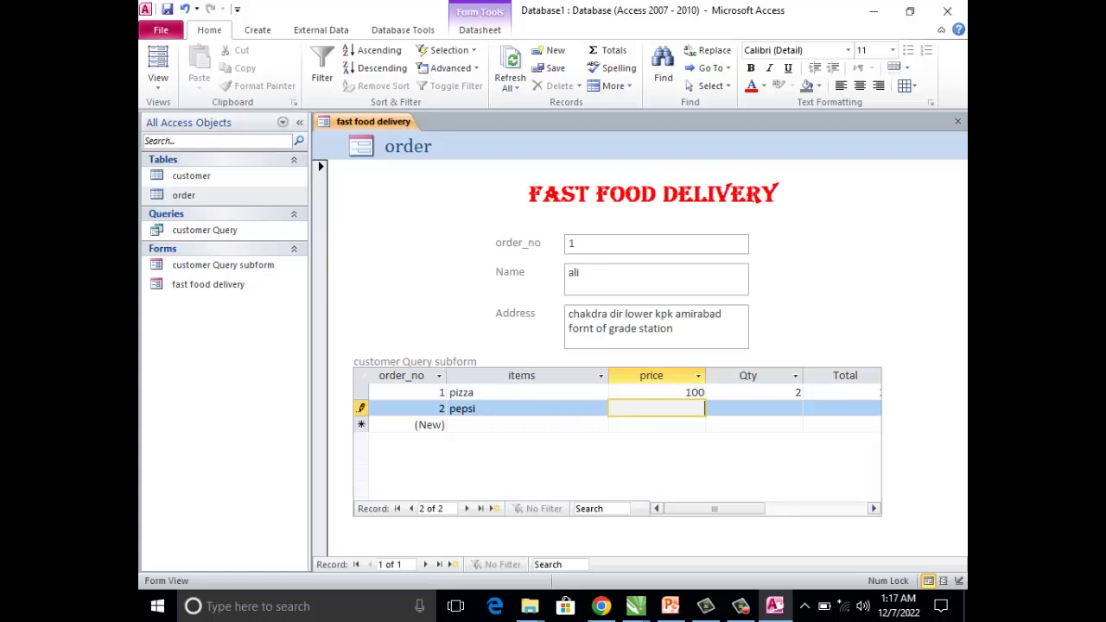
type("90")
left_click(753, 408)
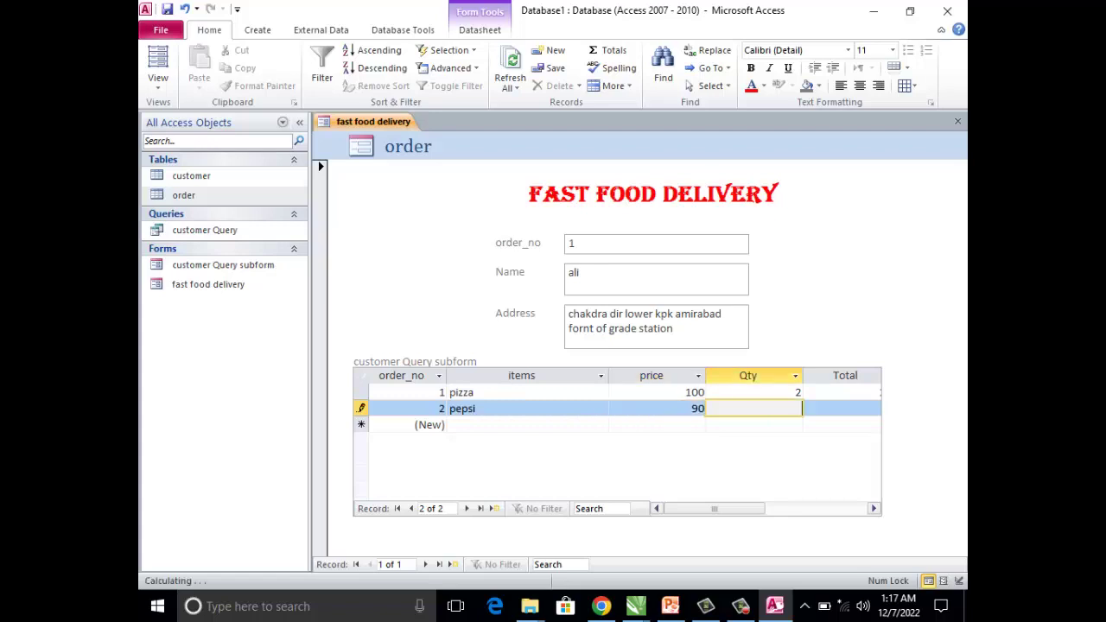
type("1")
key("Tab")
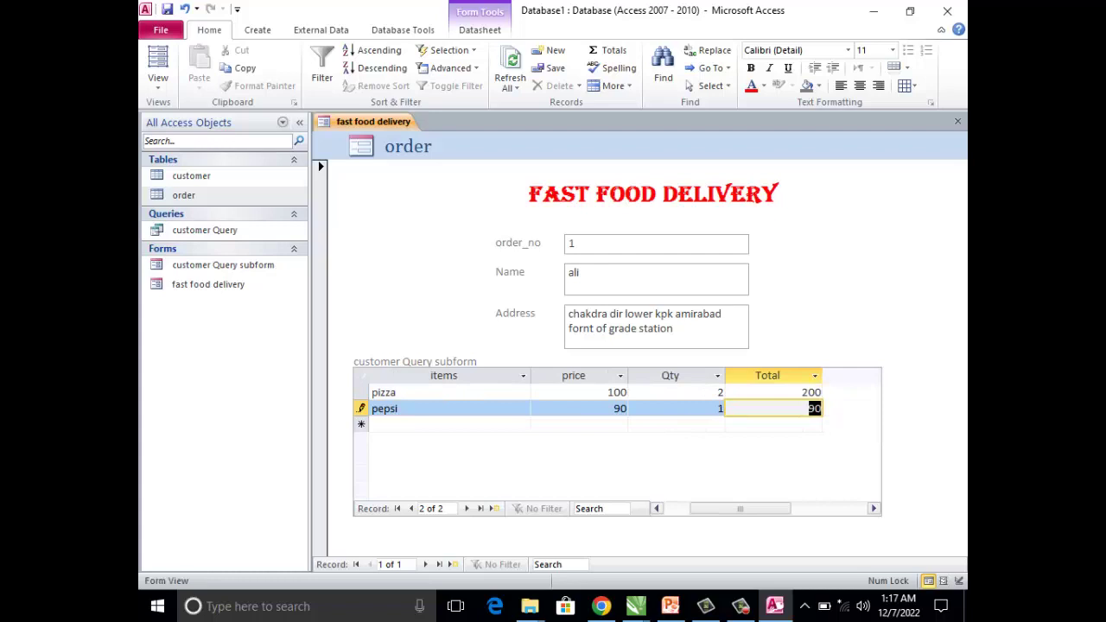
key("Tab")
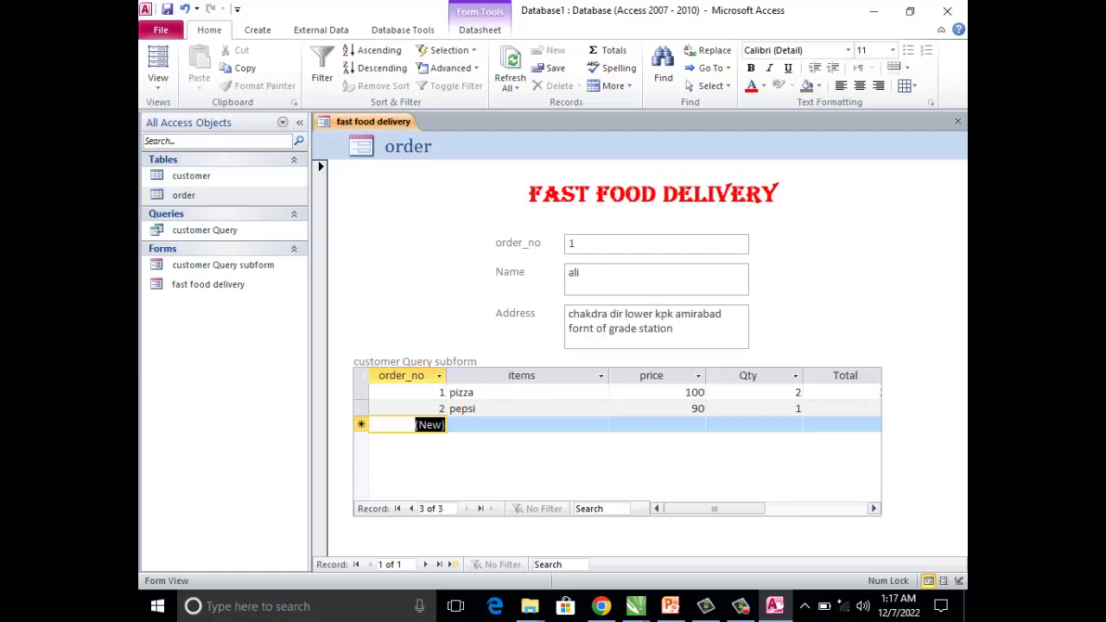
- In Design View, place a command button whose action adds a new record
left_click(157, 82)
left_click(205, 185)
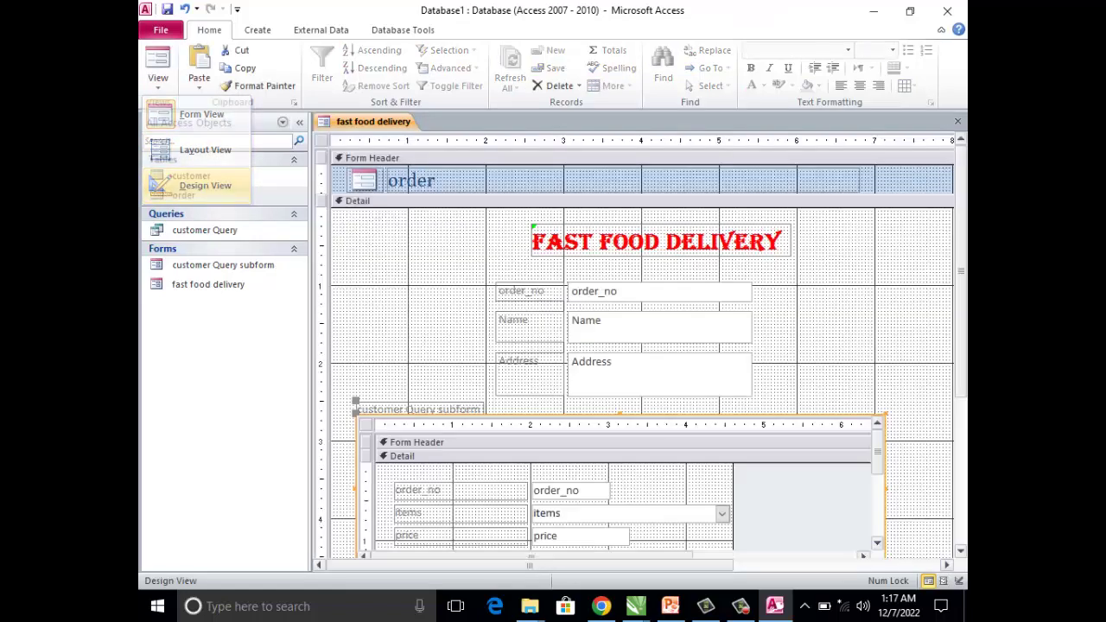
left_click(394, 68)
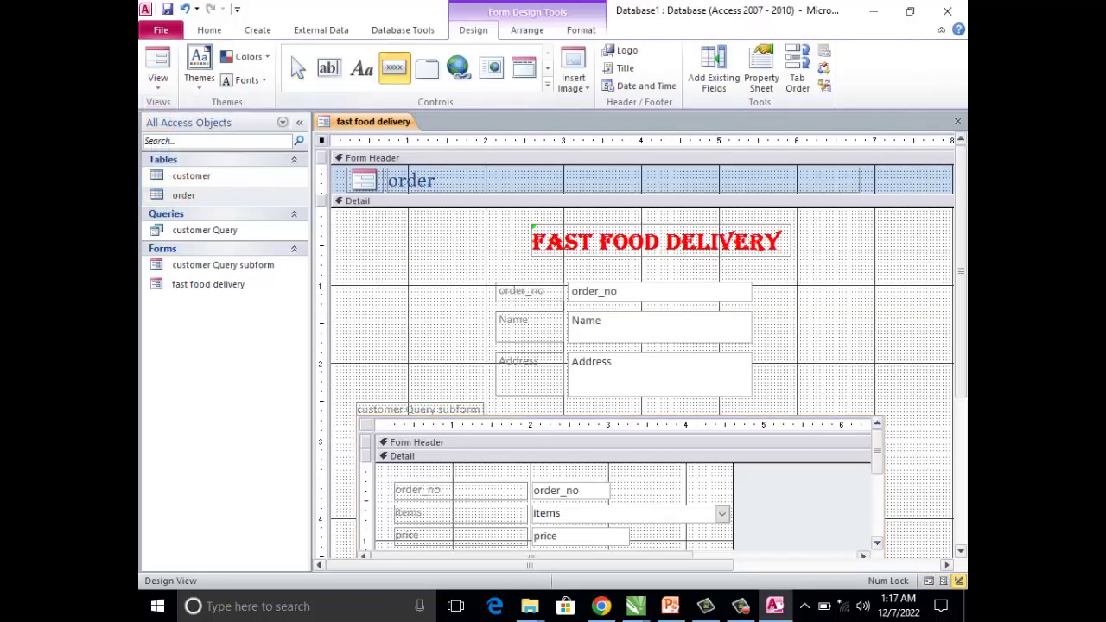
left_click(398, 301)
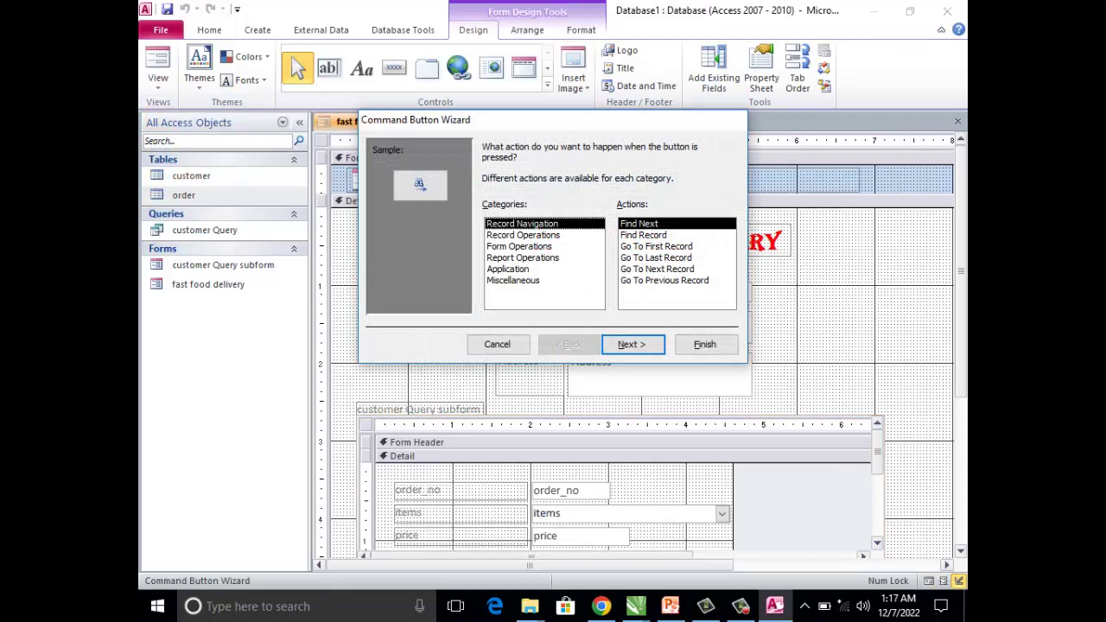
left_click(522, 234)
left_click(648, 234)
left_click(652, 223)
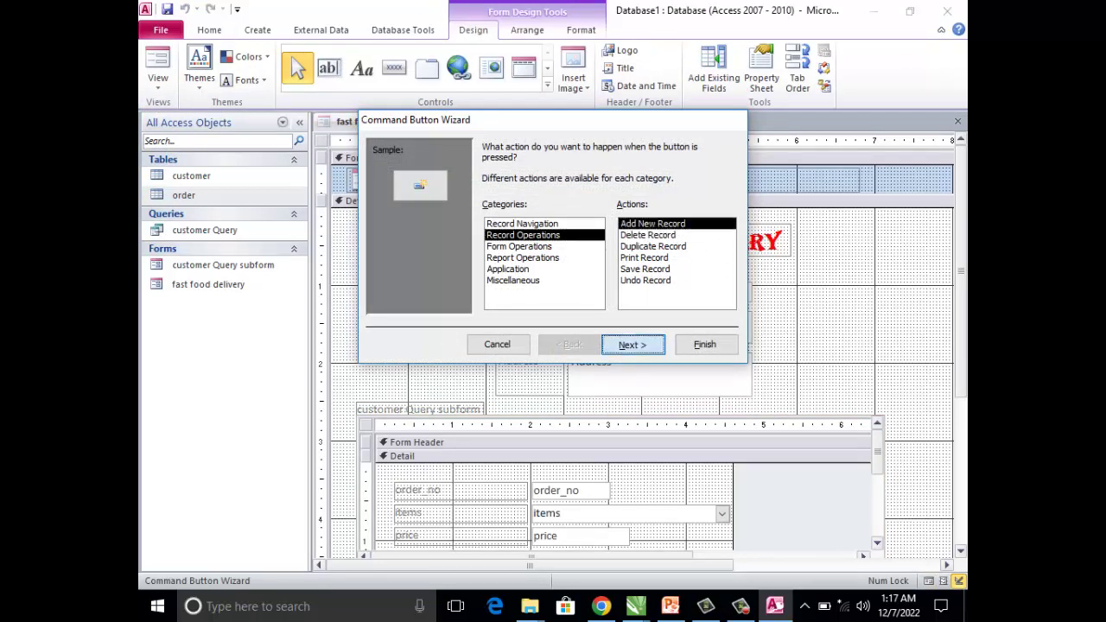
left_click(631, 344)
- Caption the button 'New order' as text and finish the wizard
left_click(489, 212)
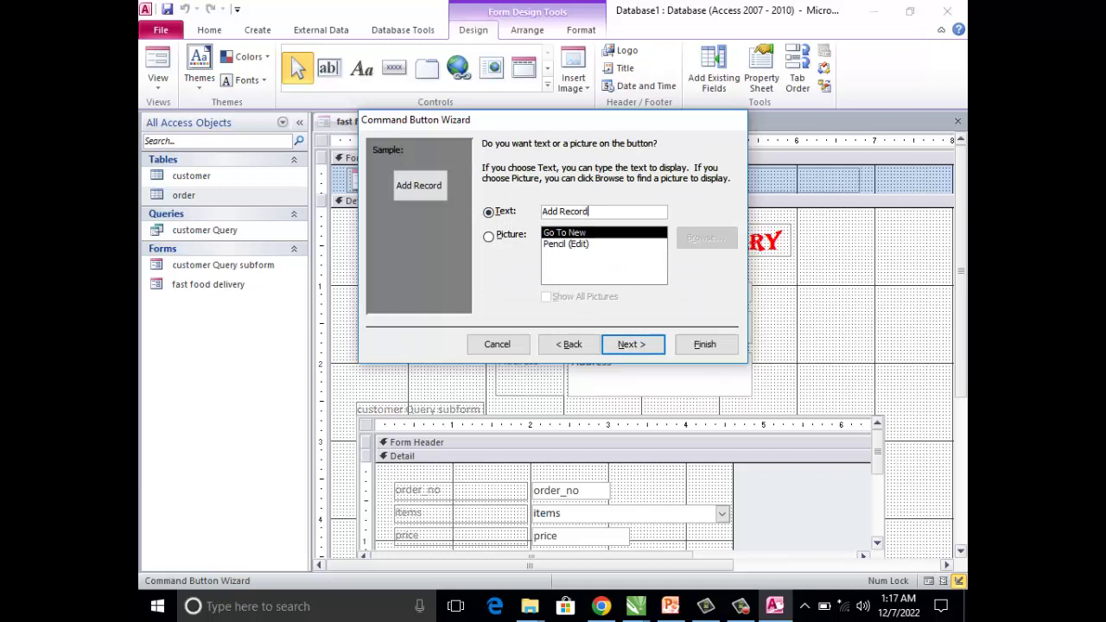
key("ctrl+shift+Left")
key("ctrl+shift+Left")
type("New")
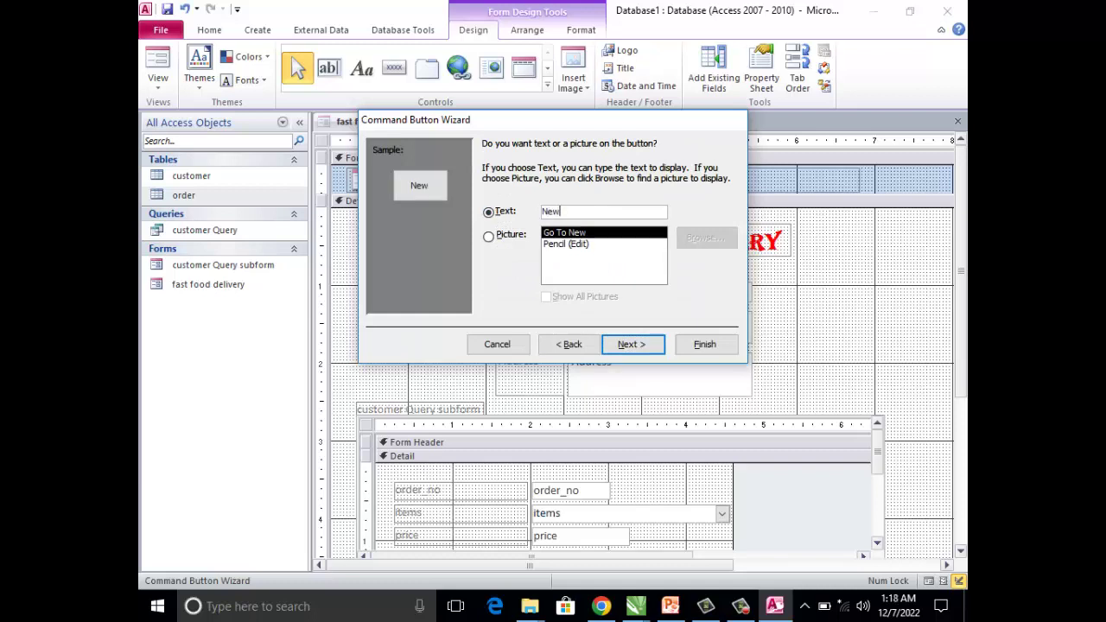
type(" order")
left_click(631, 344)
left_click(705, 344)
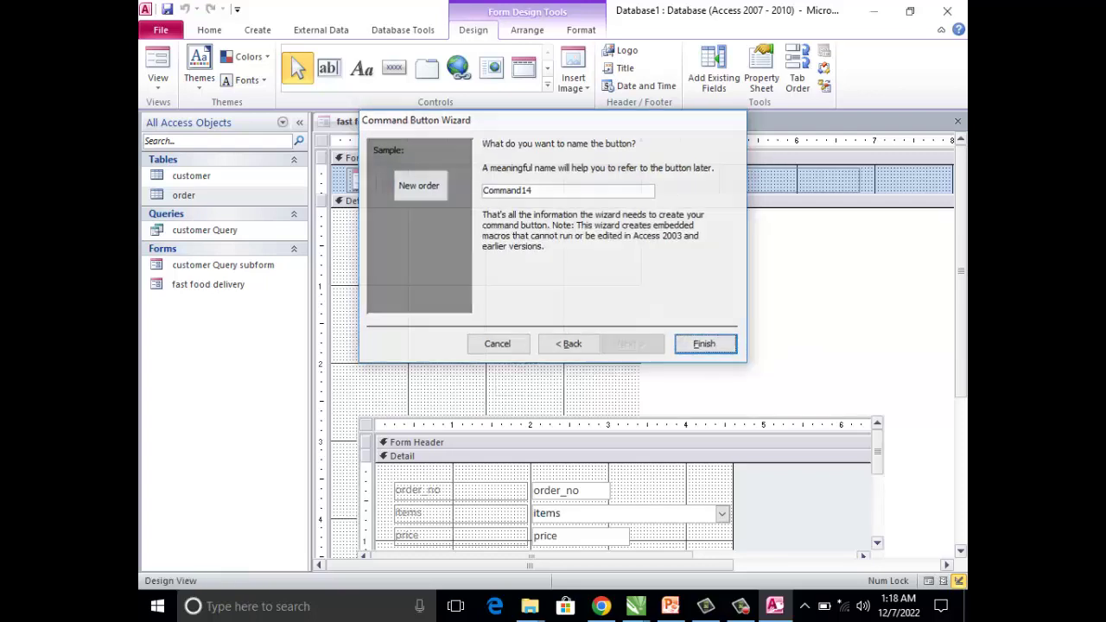
- In Form View, click New order to get a blank record 2 of 2
key("F5")
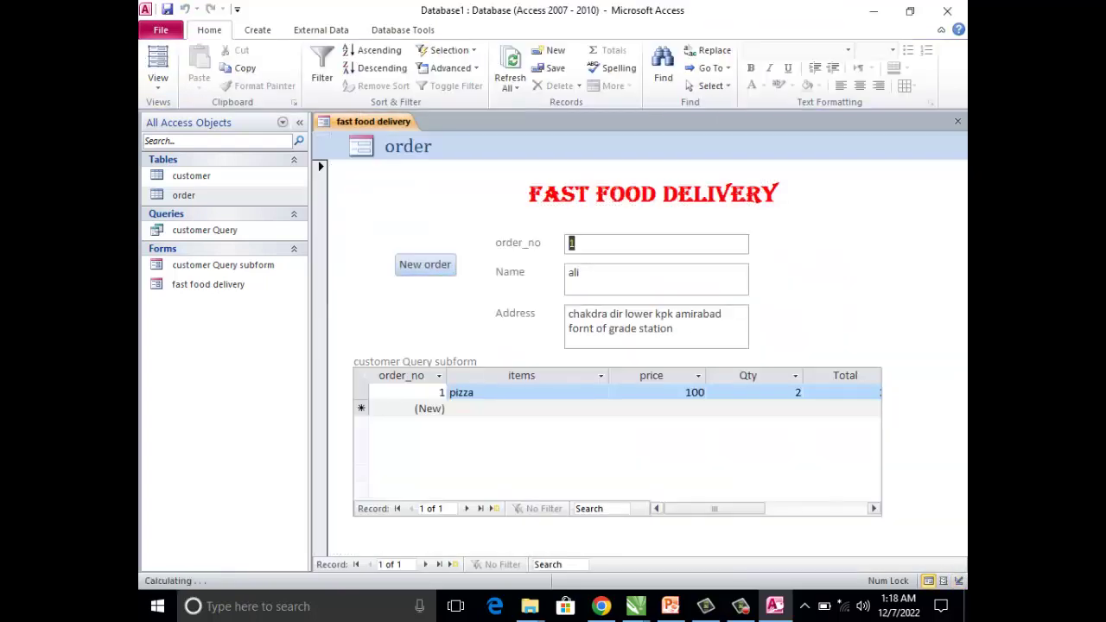
left_click(425, 264)
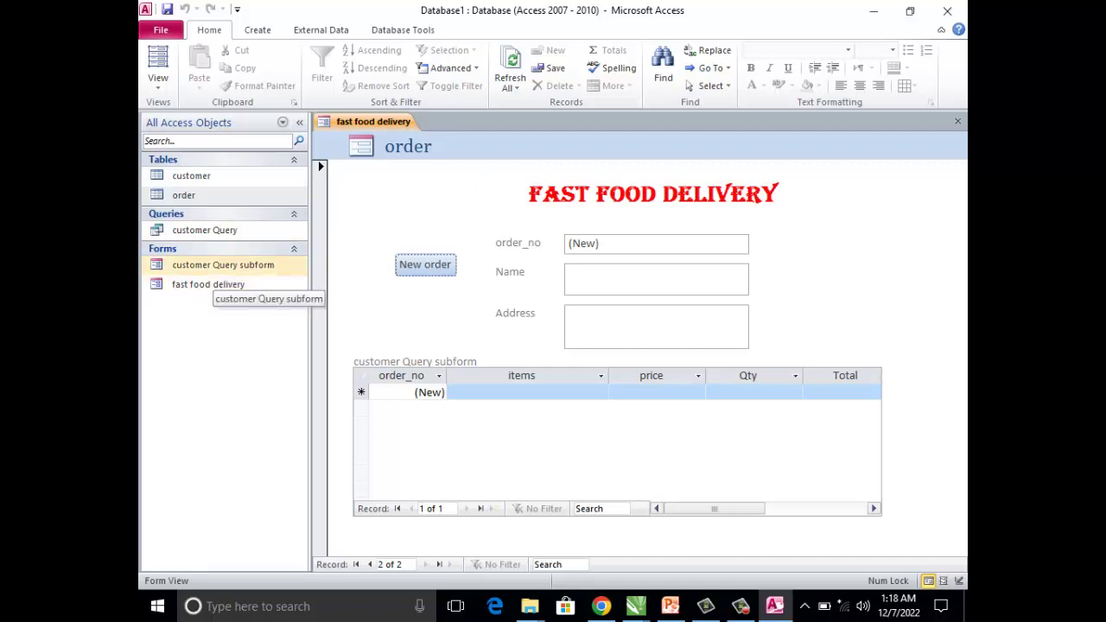
- In Design View, place a button right of the fields that prints the fast food delivery form
left_click(158, 82)
left_click(205, 185)
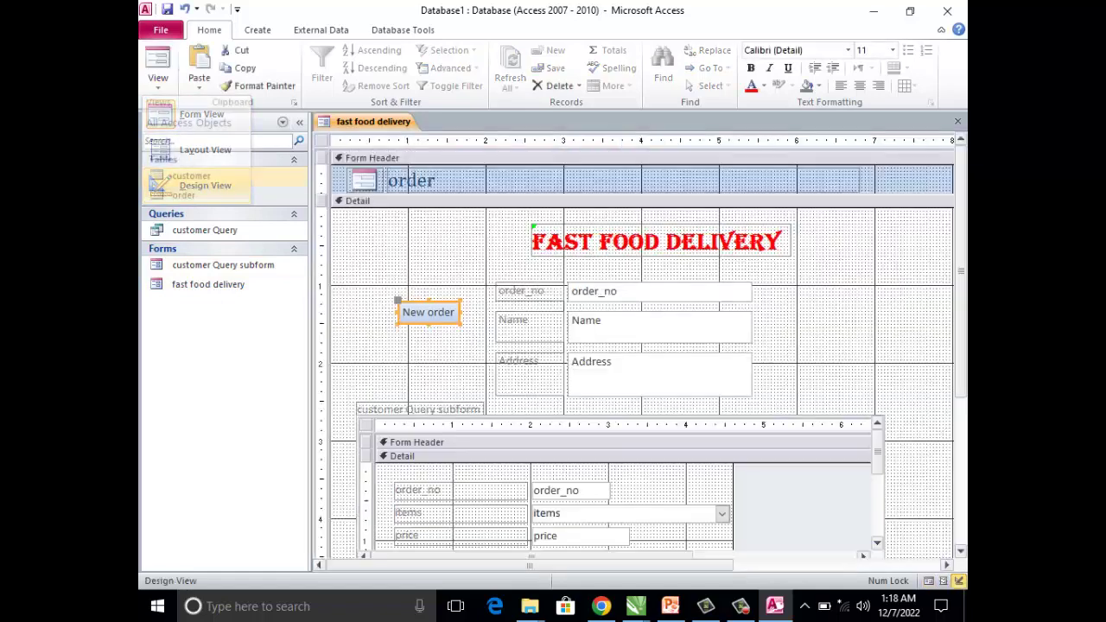
left_click(394, 67)
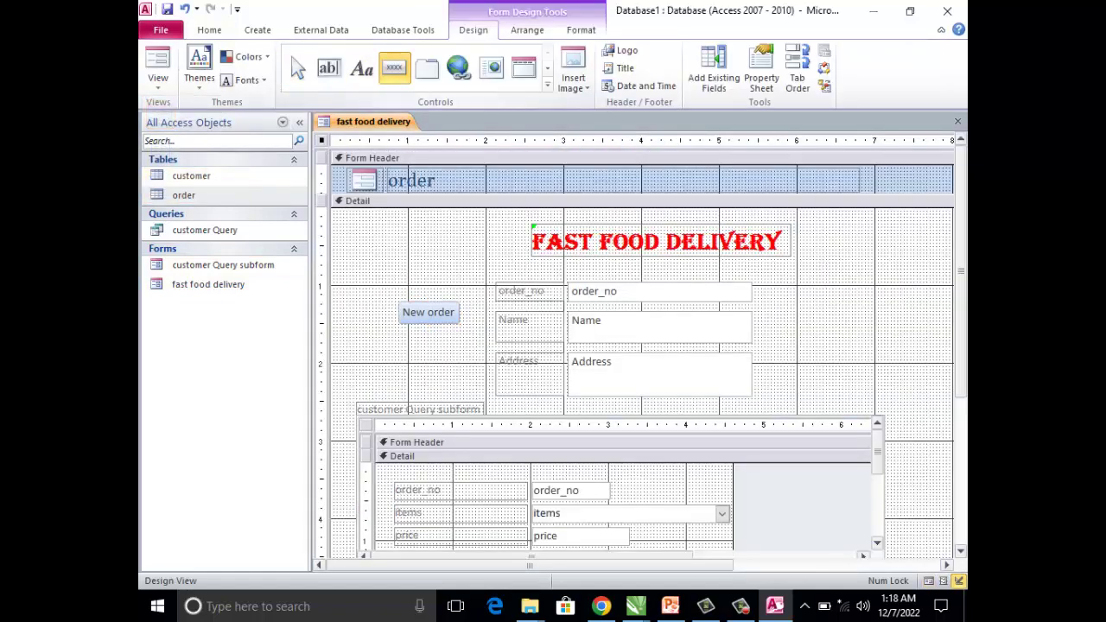
left_click(821, 303)
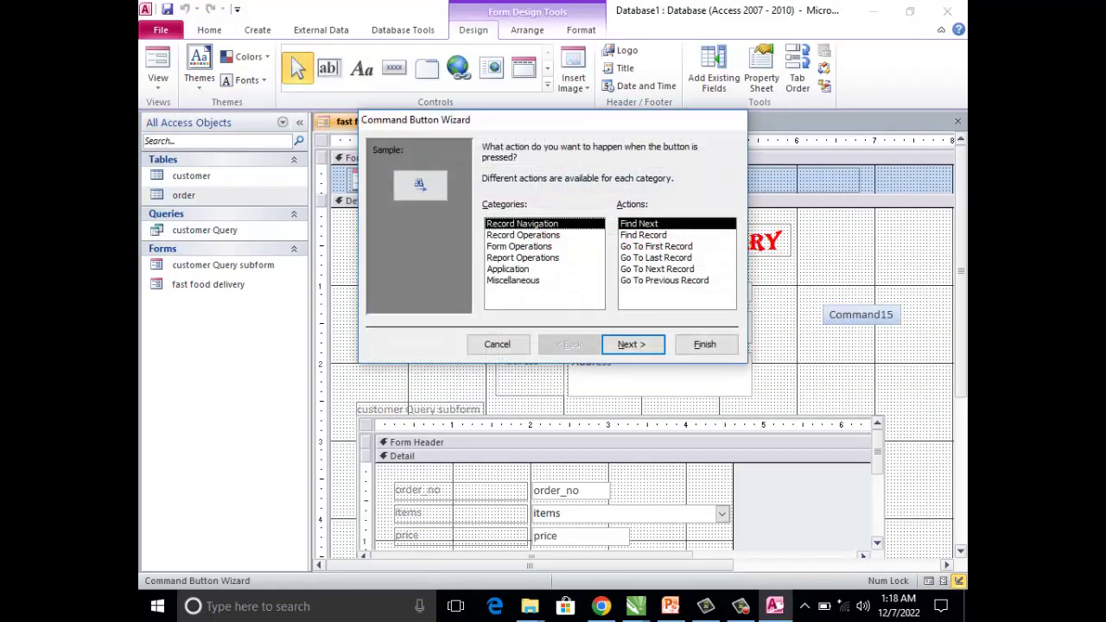
left_click(518, 247)
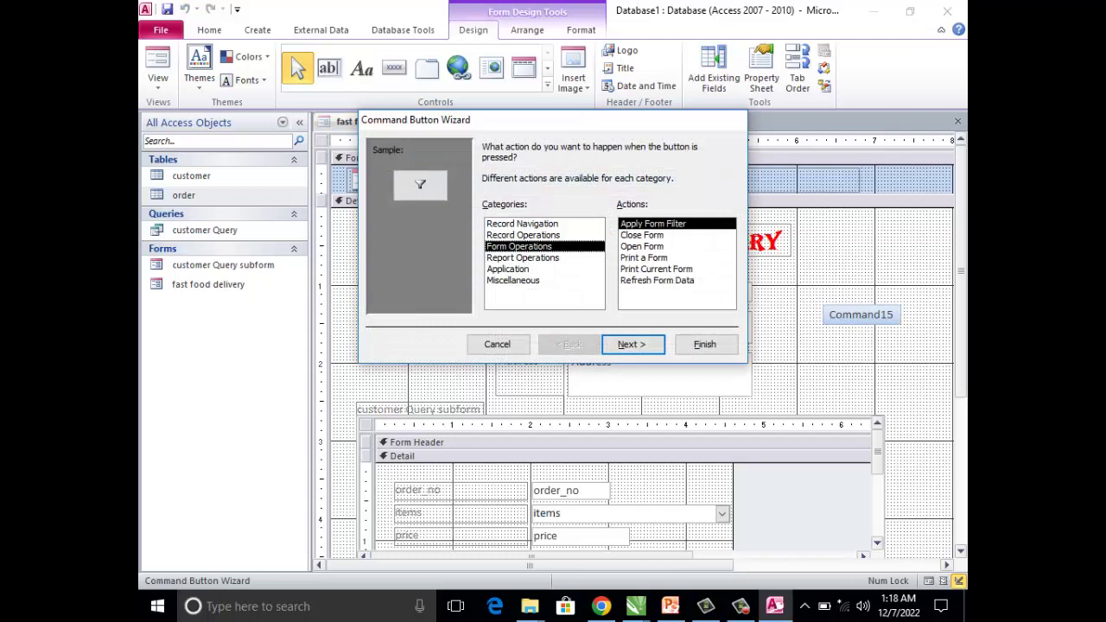
left_click(643, 258)
left_click(630, 344)
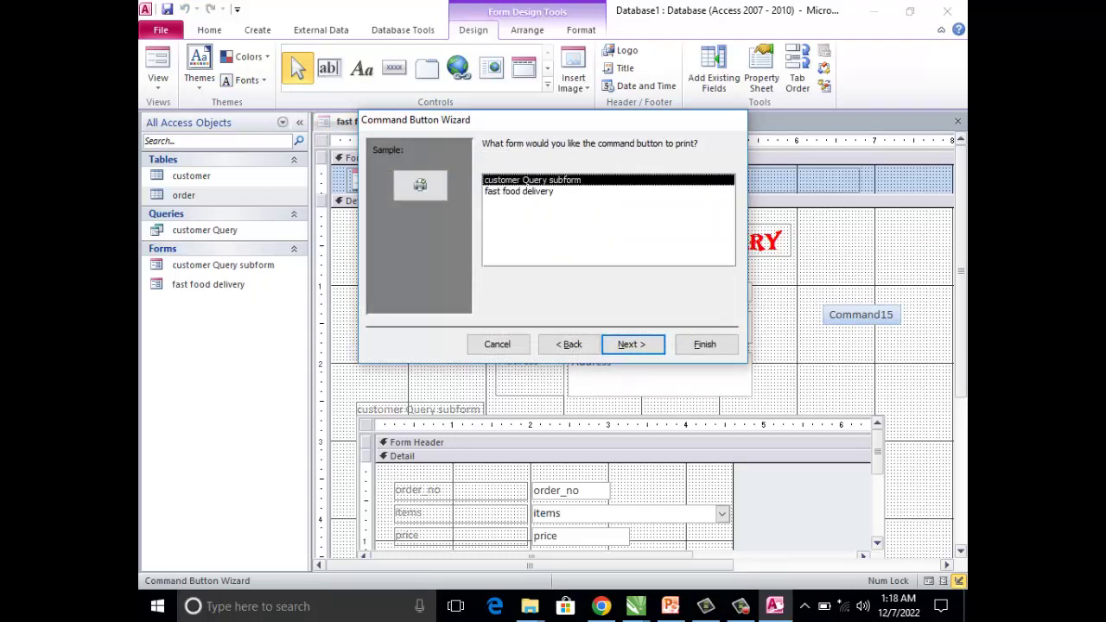
left_click(518, 191)
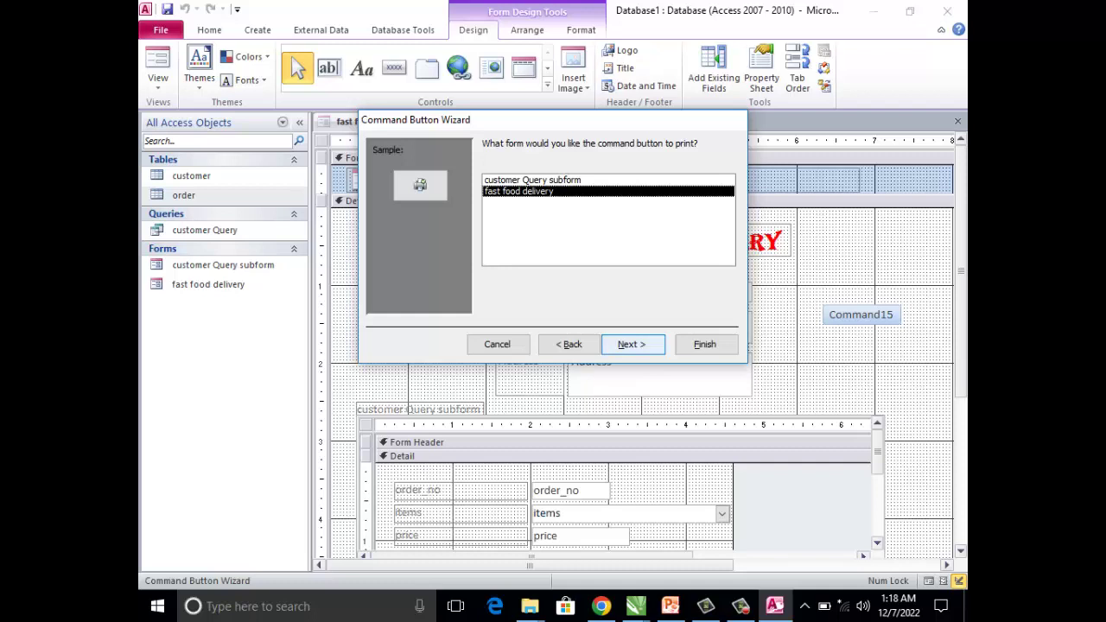
- Label the print button 'Print Order' and finish the wizard
left_click(631, 344)
left_click(489, 212)
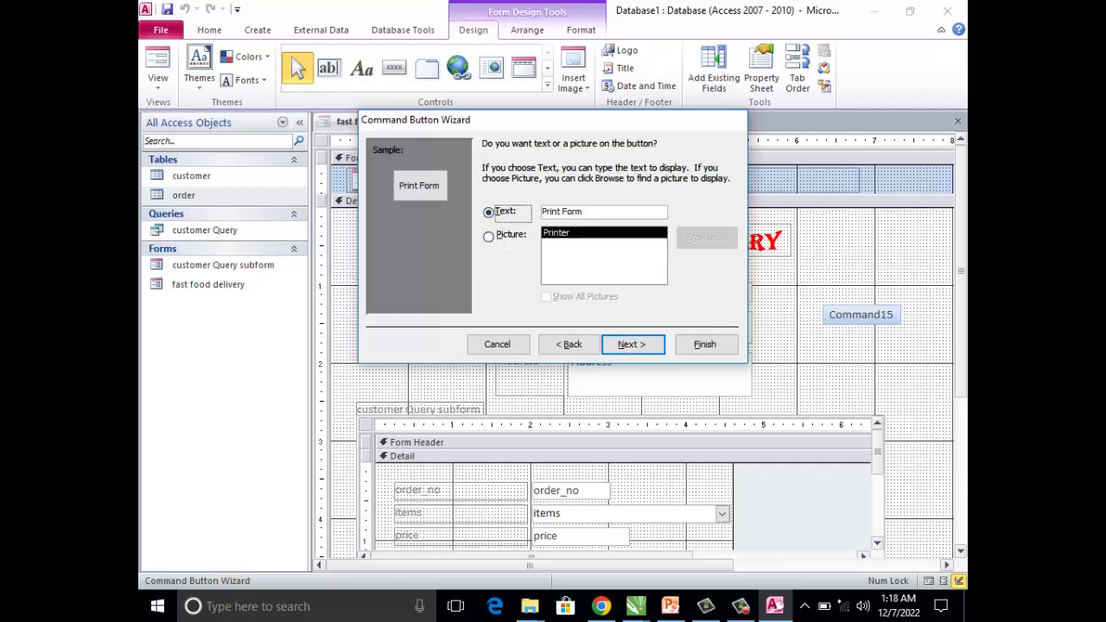
left_click(631, 344)
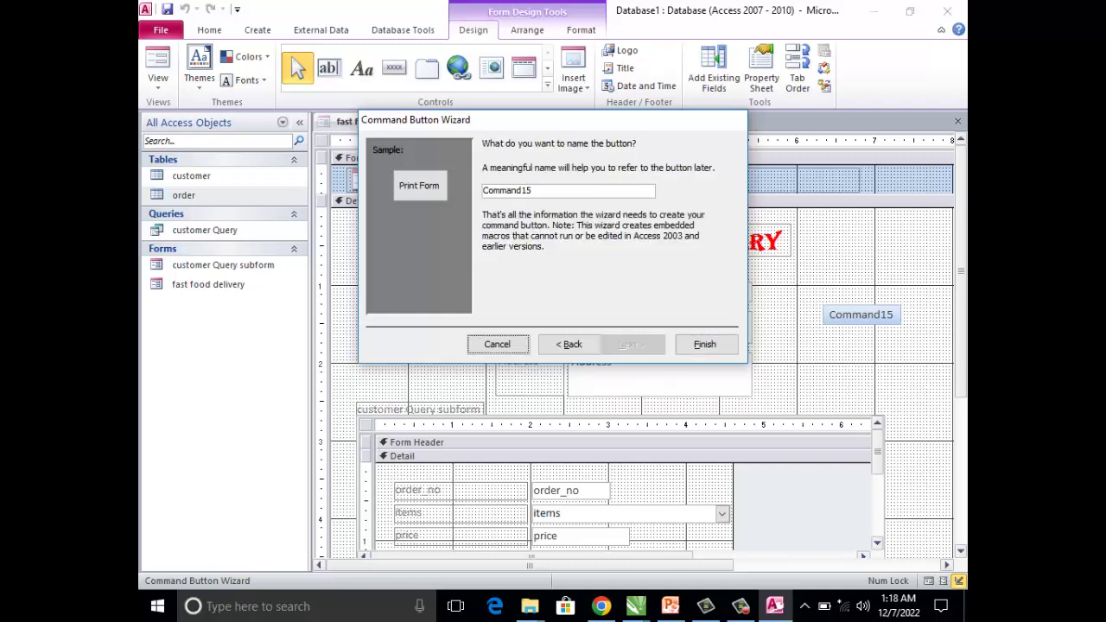
left_click(569, 343)
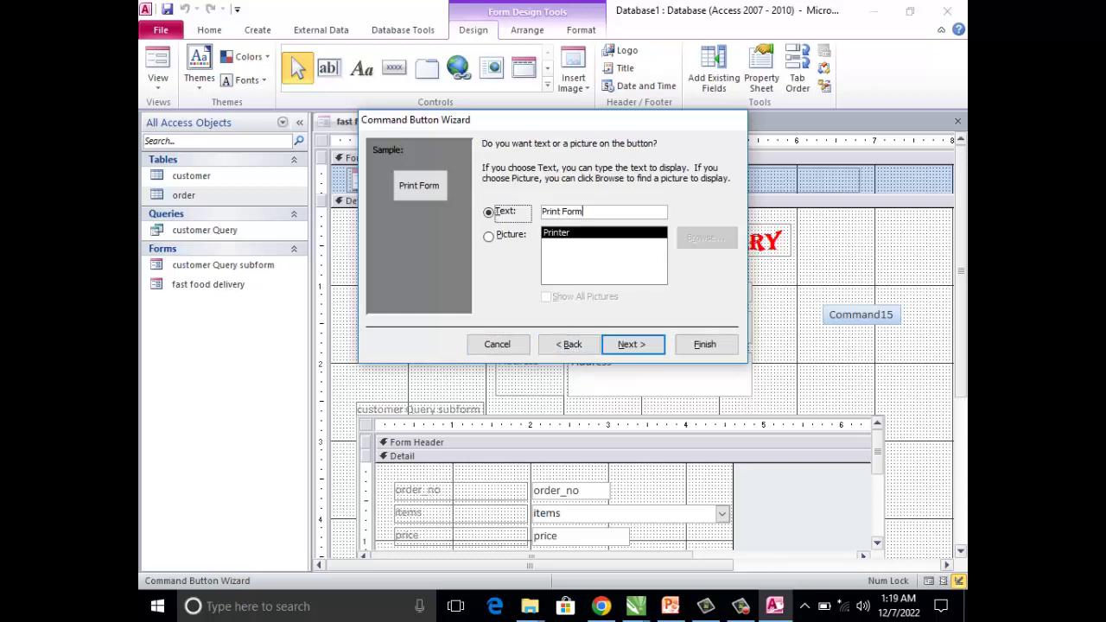
left_click(582, 212)
key("BackSpace")
key("BackSpace")
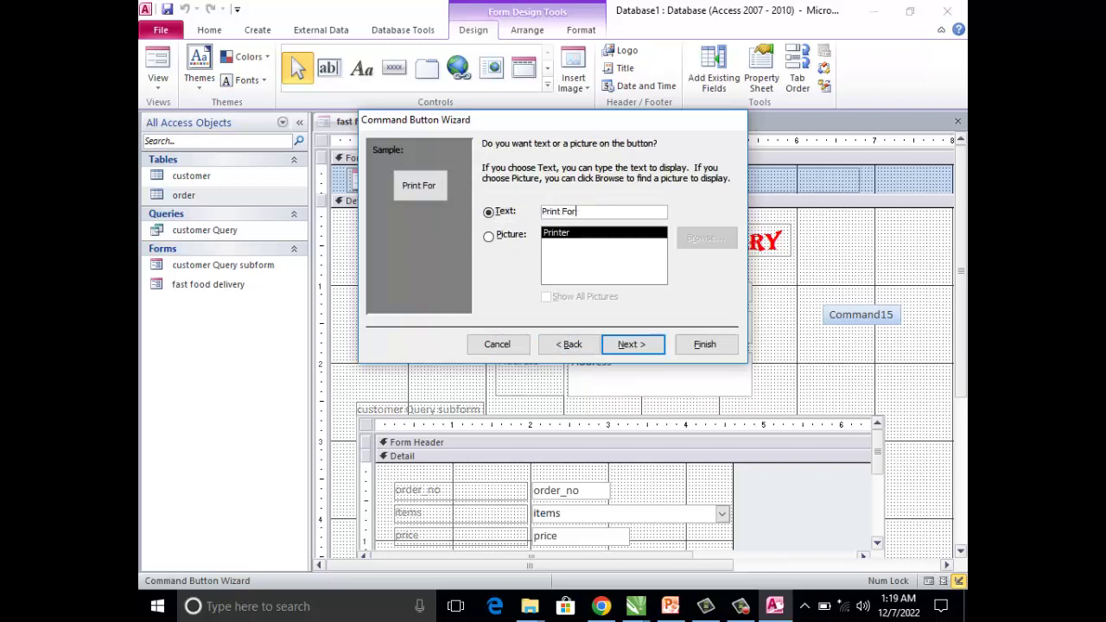
key("BackSpace")
key("BackSpace")
type("O")
type("rder")
key("Return")
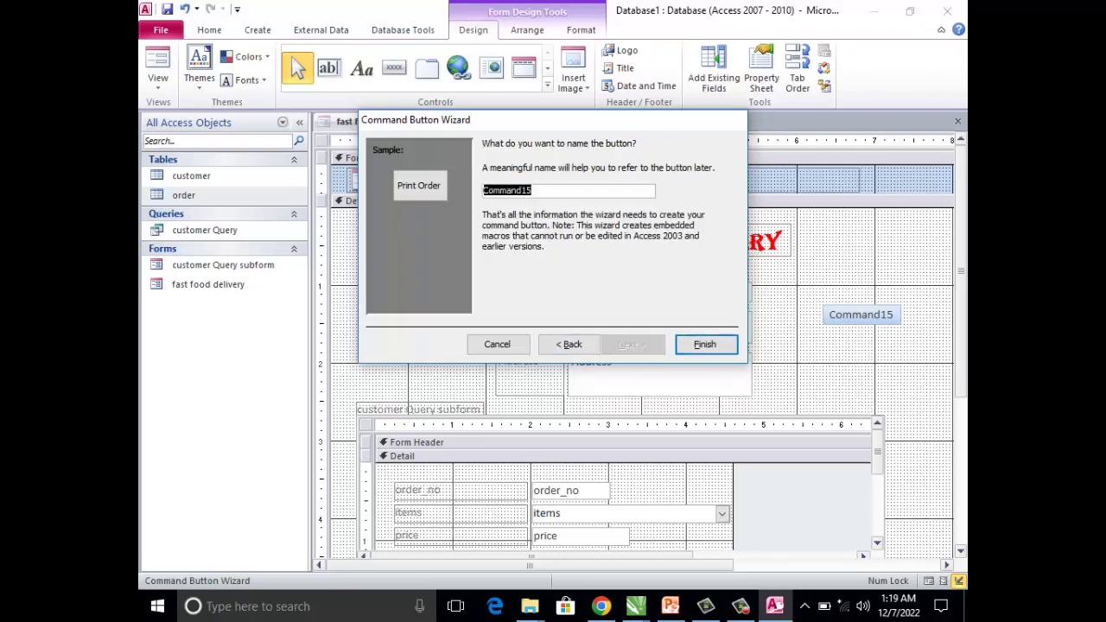
key("Return")
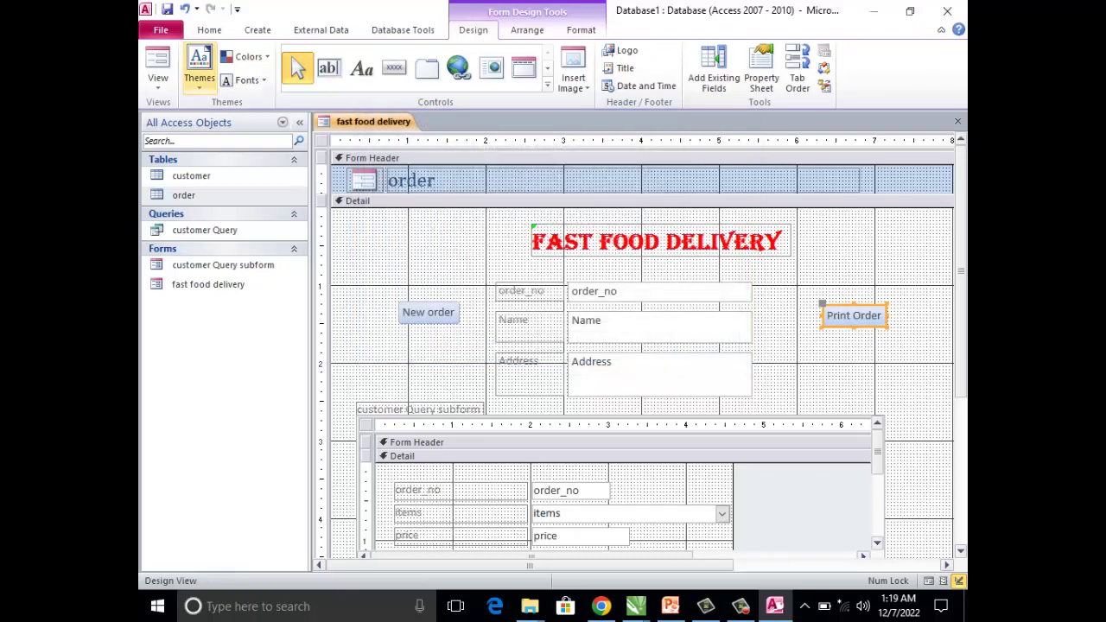
- In Form View, test Print Order and cancel the Print dialog it opens
left_click(157, 63)
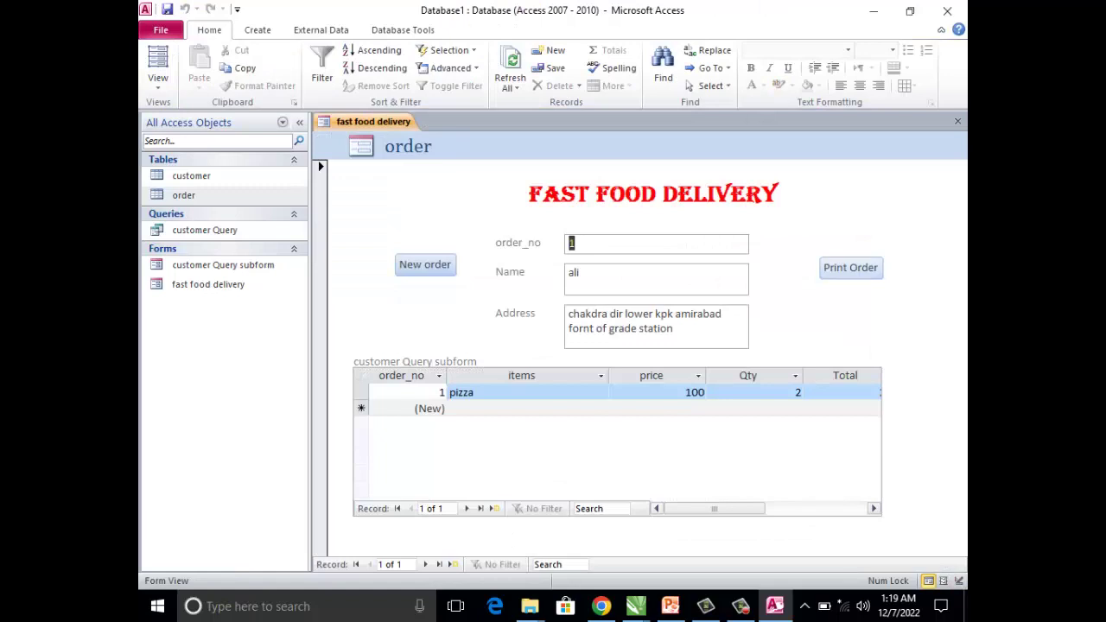
left_click(850, 267)
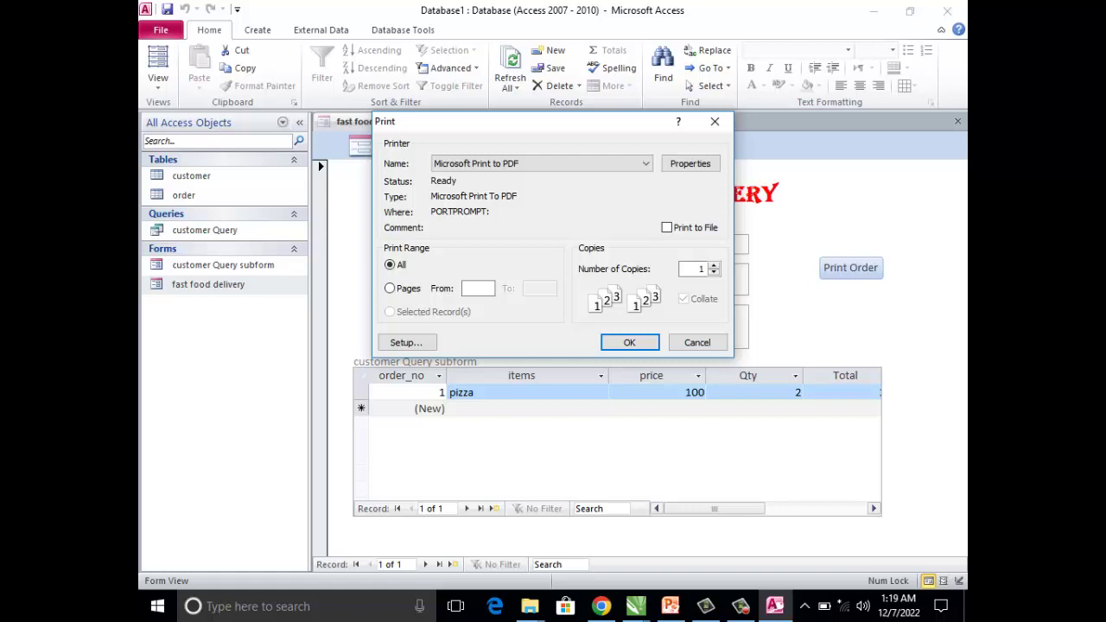
left_click(697, 342)
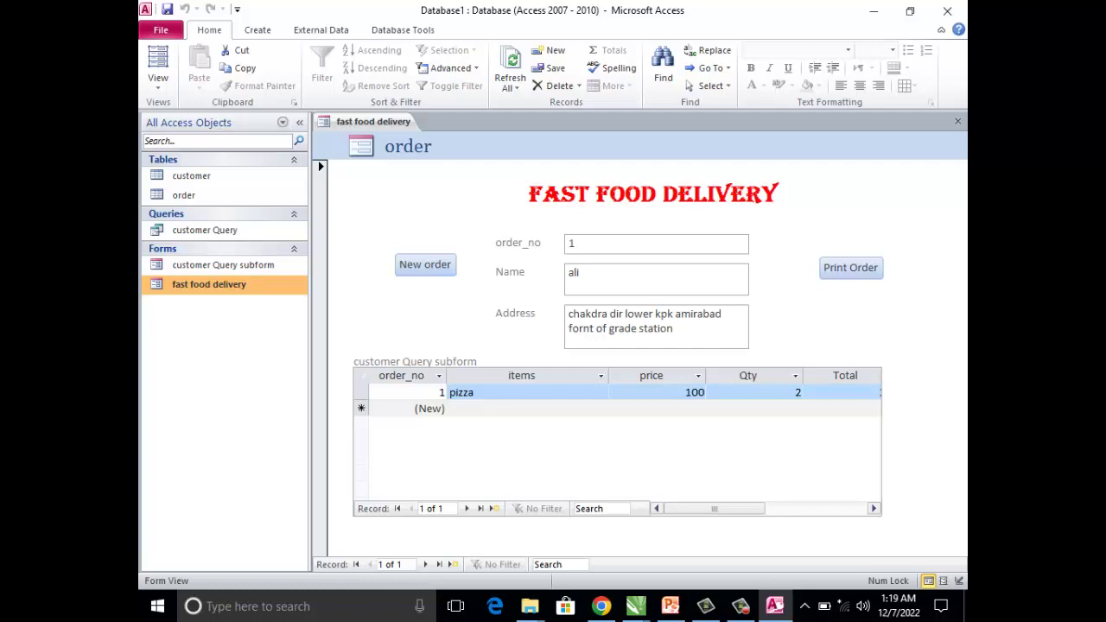
- In Design View, add a text First Record button below Print Order
left_click(157, 77)
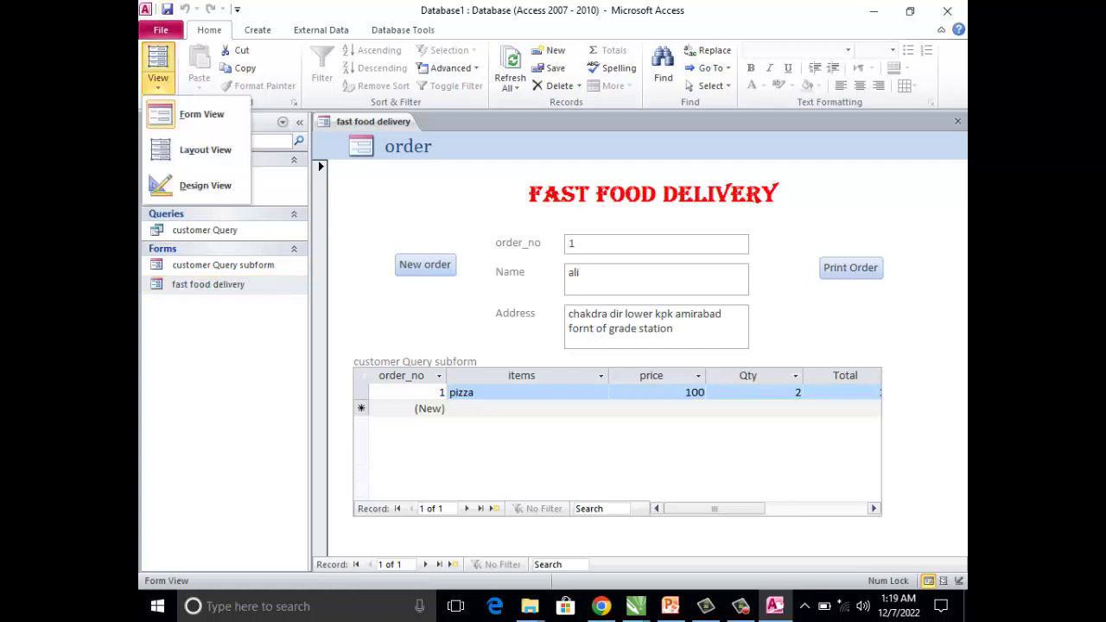
left_click(205, 185)
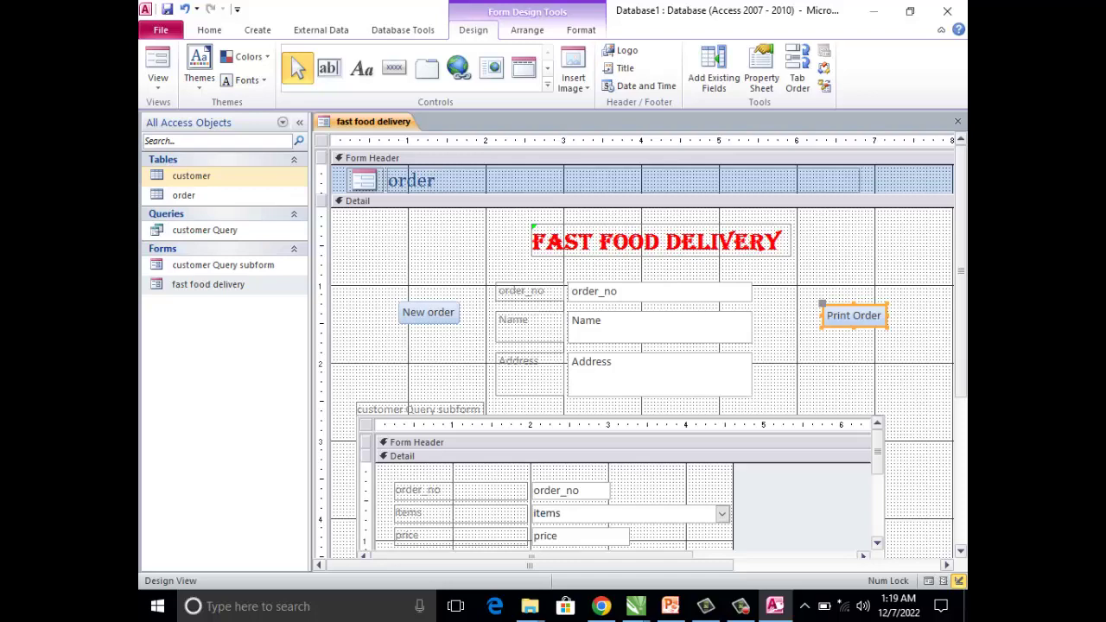
left_click(393, 67)
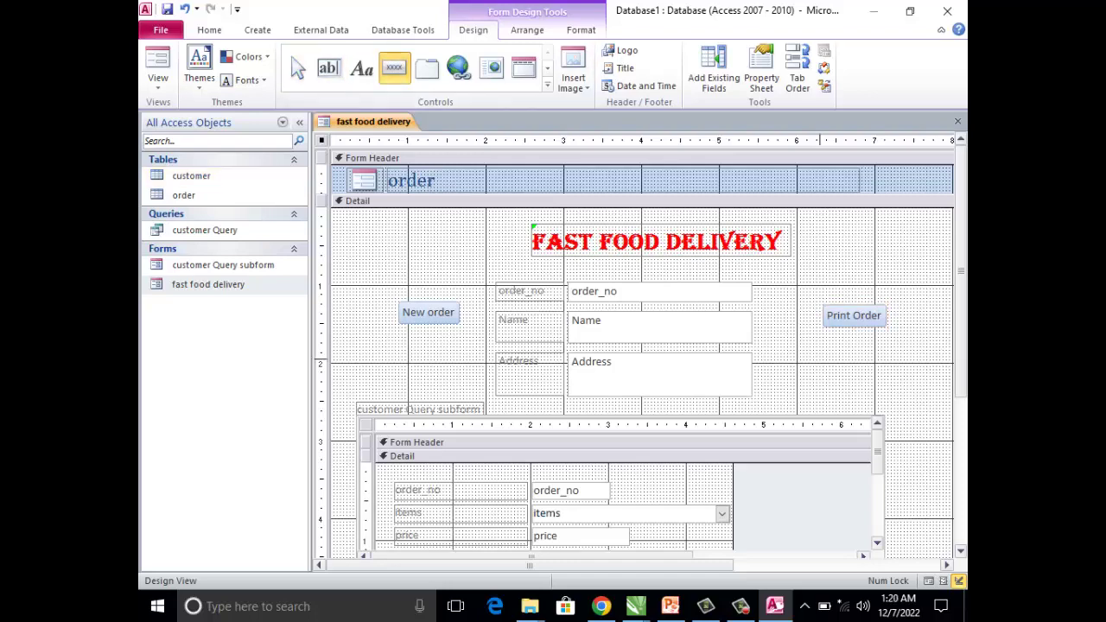
left_click(818, 358)
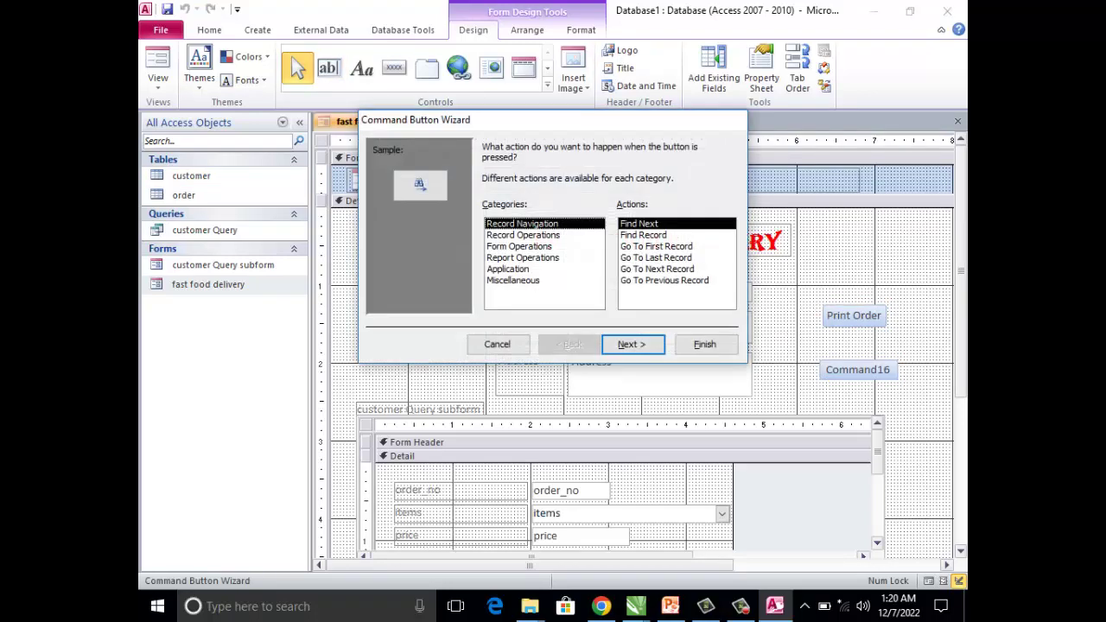
left_click(656, 247)
left_click(631, 344)
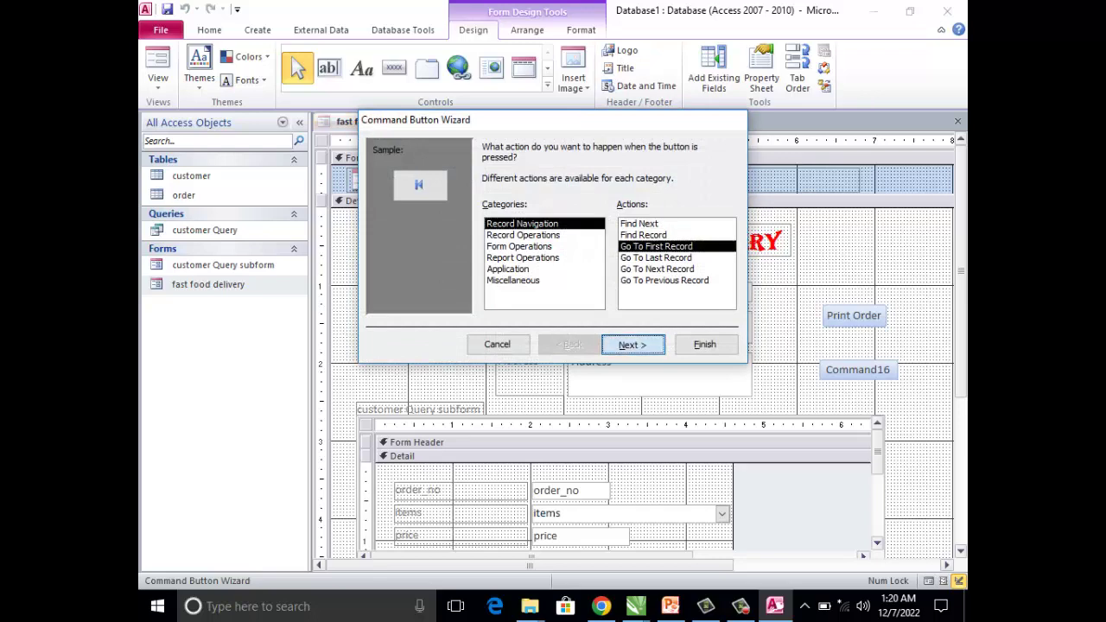
left_click(488, 212)
left_click(630, 344)
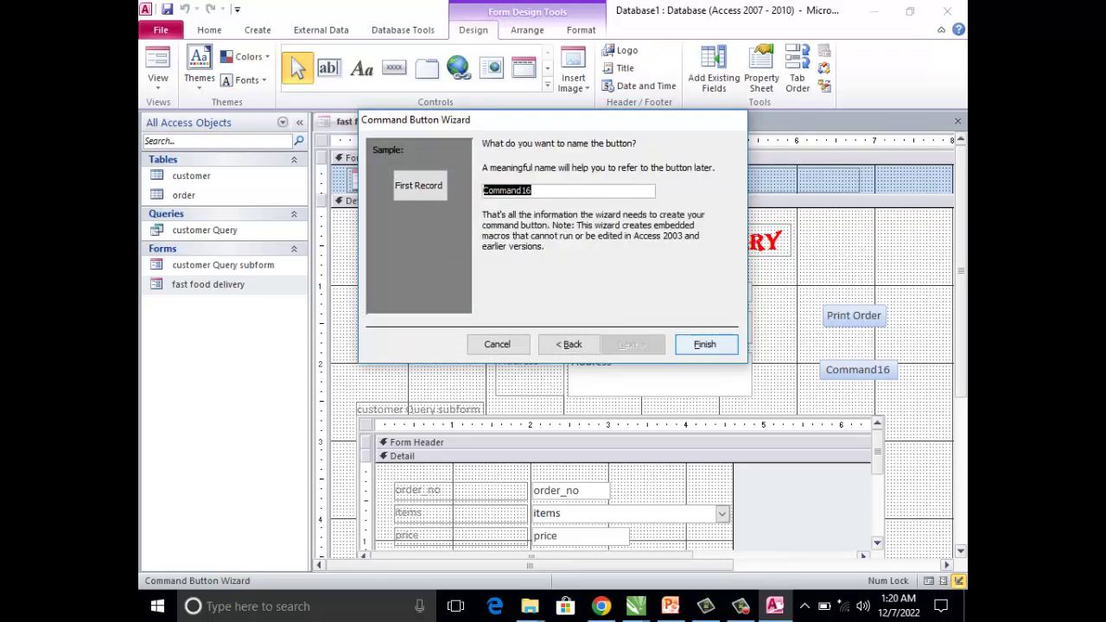
left_click(704, 344)
- Add a text Next Record button below the First Record button
left_click(394, 67)
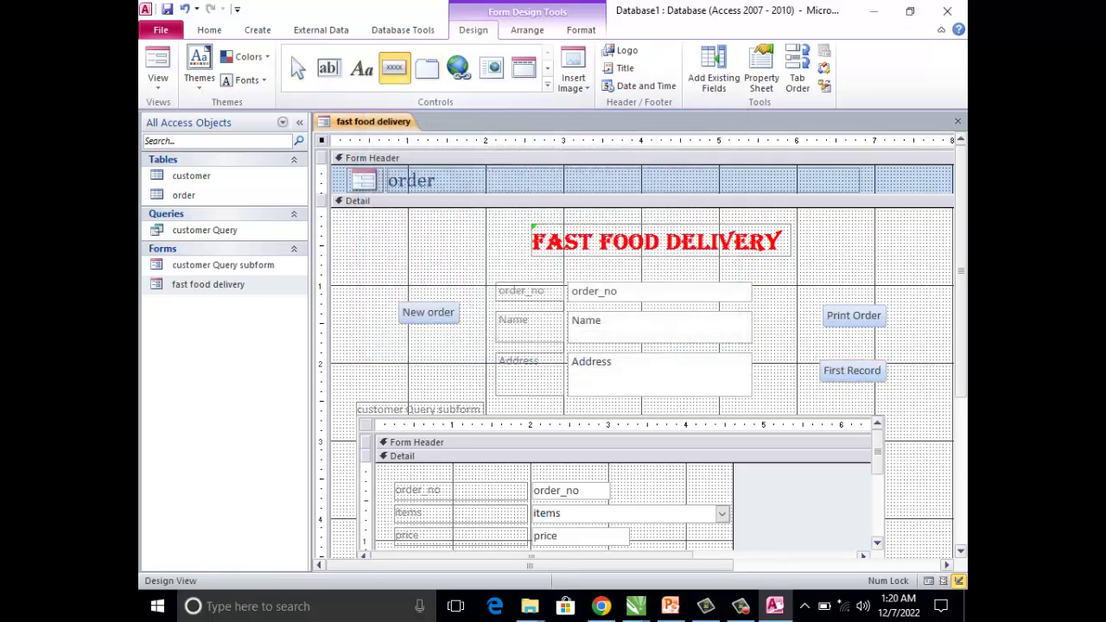
left_click(819, 388)
left_click(656, 268)
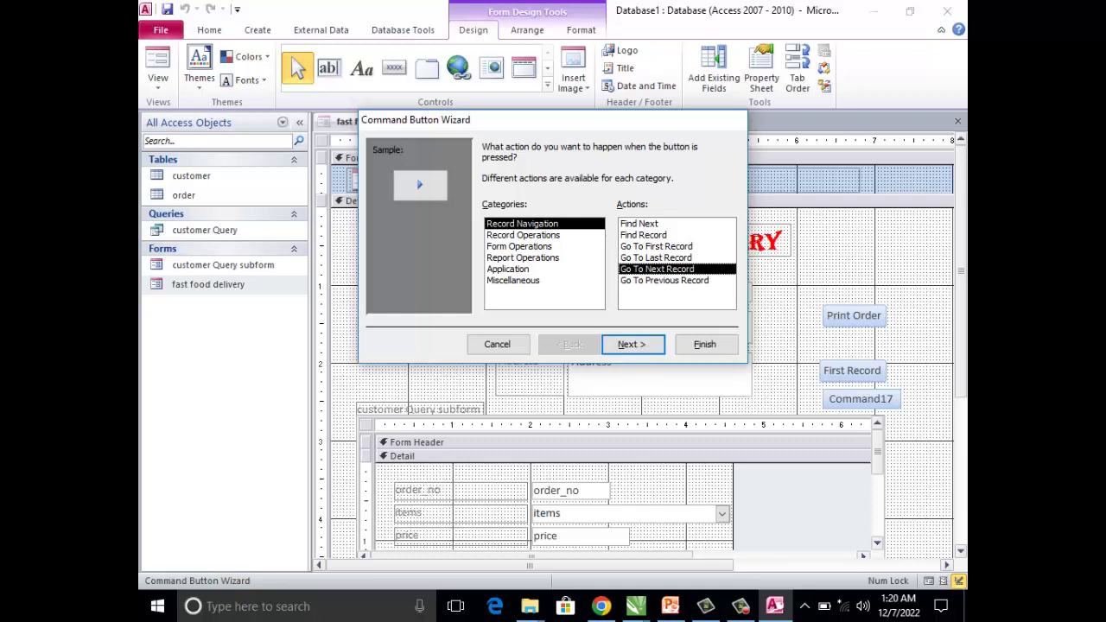
left_click(631, 344)
left_click(489, 212)
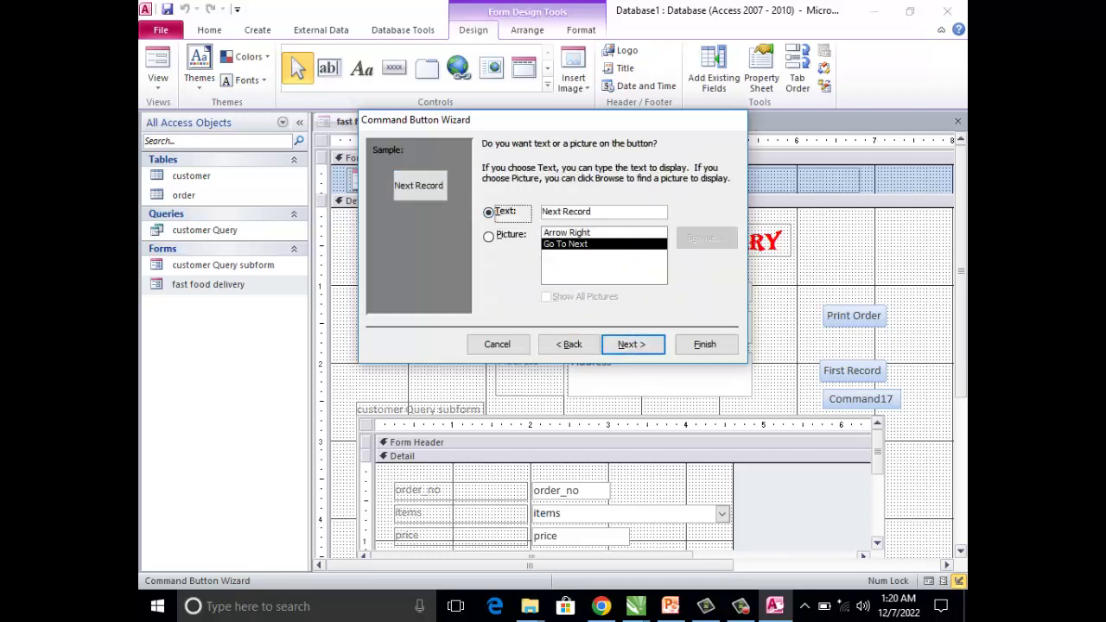
left_click(631, 344)
left_click(704, 344)
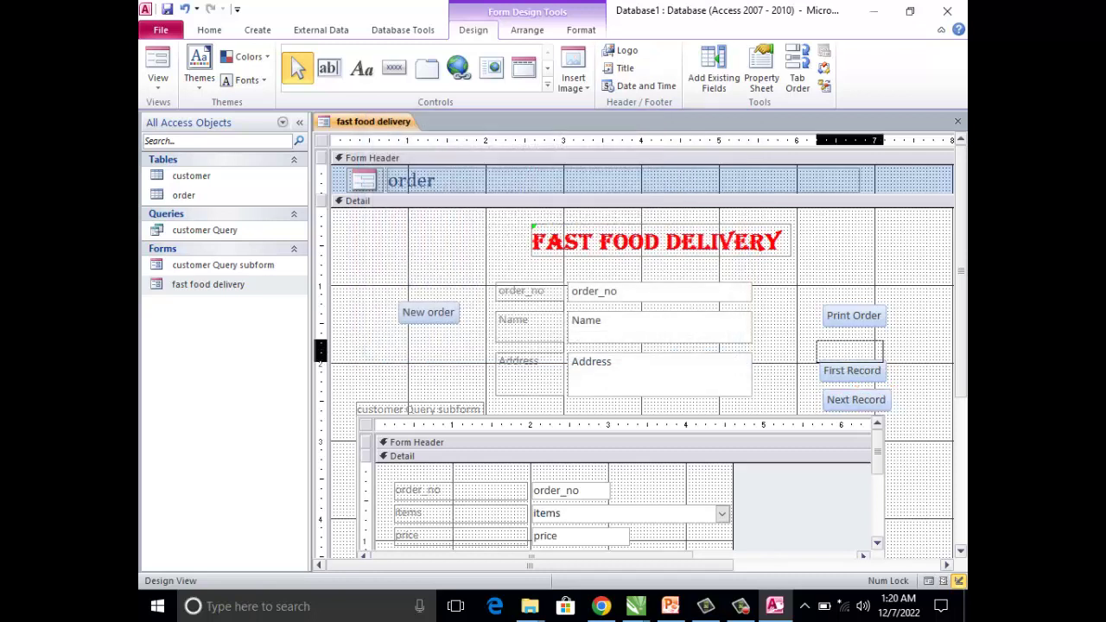
- Delete the First Record button and move Next Record up just below Print Order
left_click(851, 370)
key("Delete")
left_click_drag(855, 399, 850, 348)
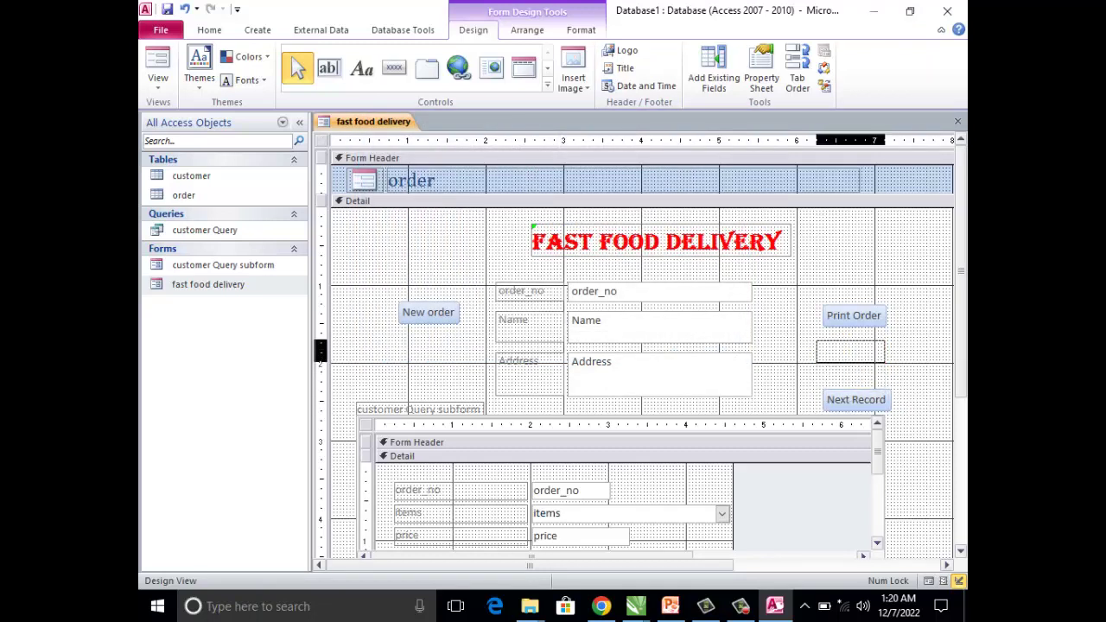
- Add a text Previous Record button below Next Record
left_click(321, 140)
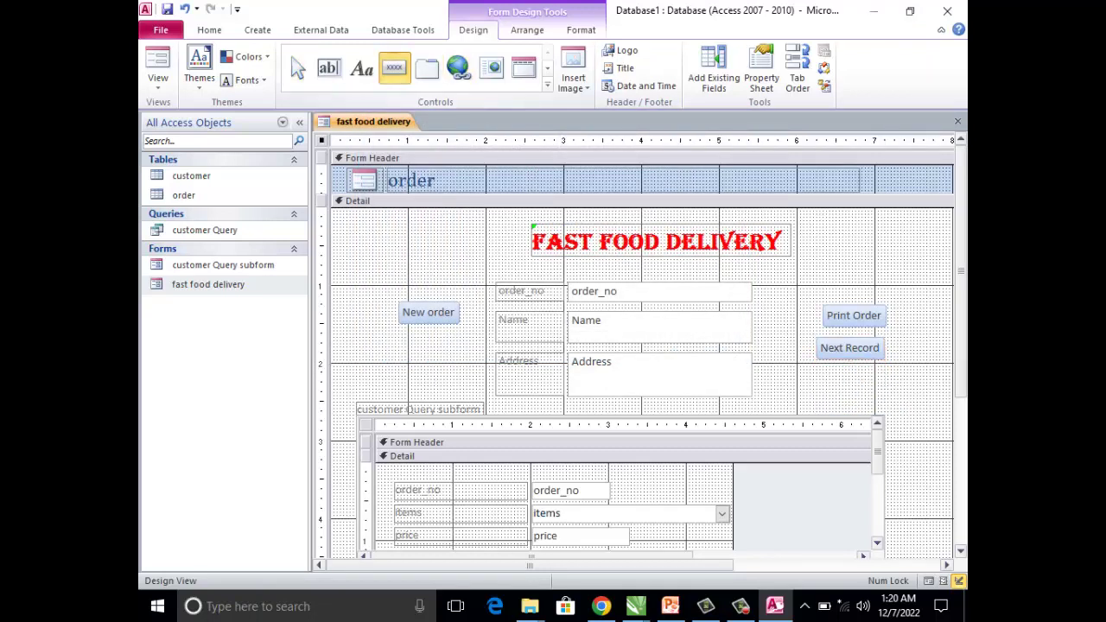
left_click(819, 373)
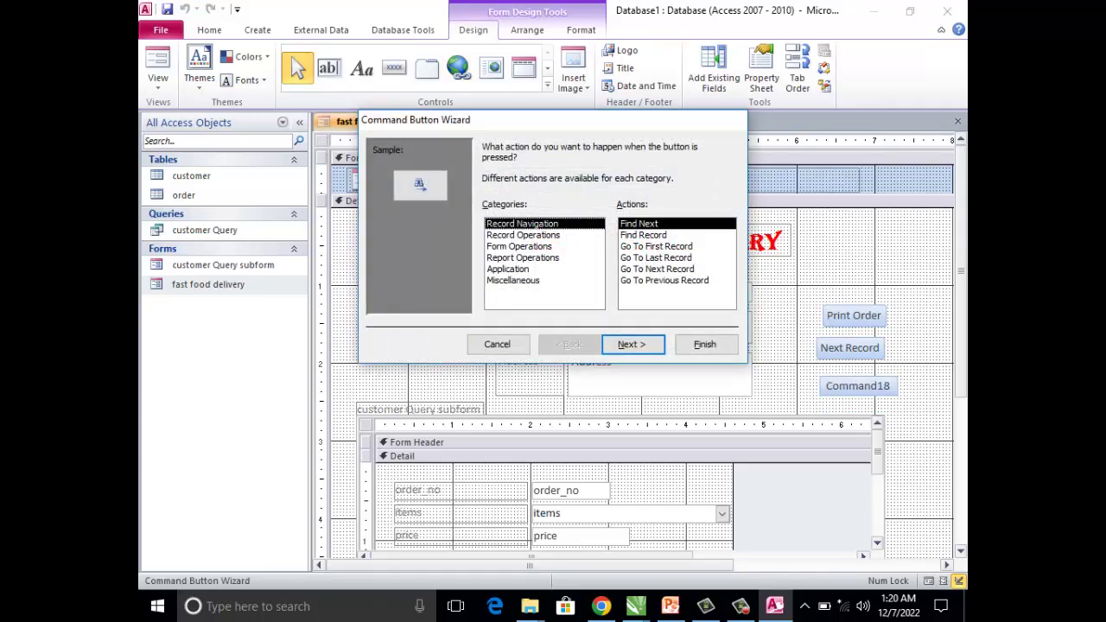
left_click(664, 280)
left_click(630, 343)
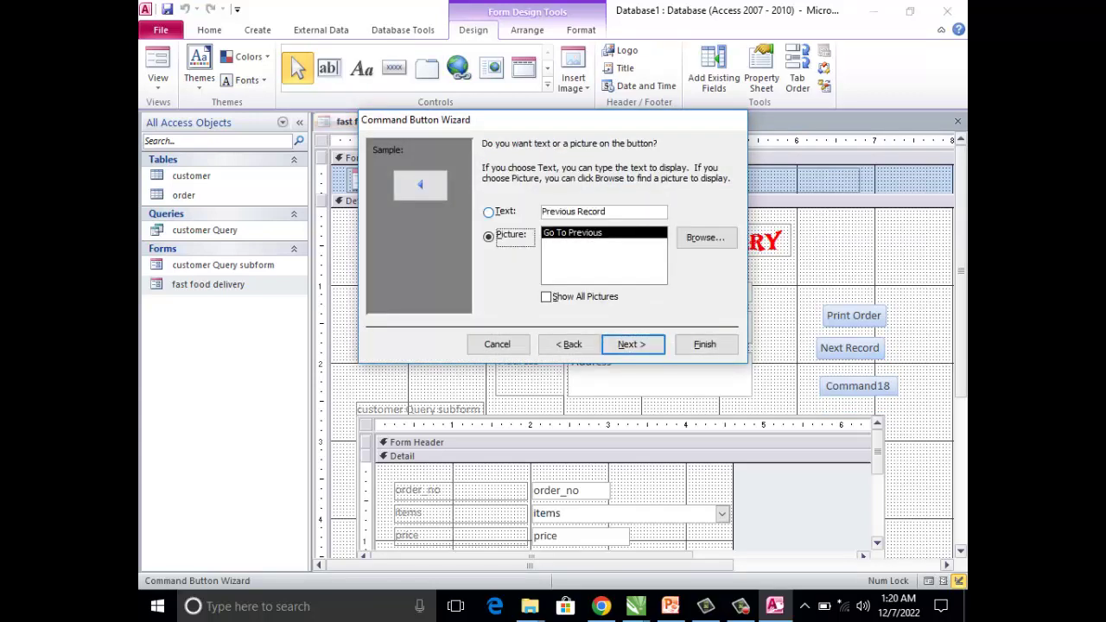
left_click(488, 210)
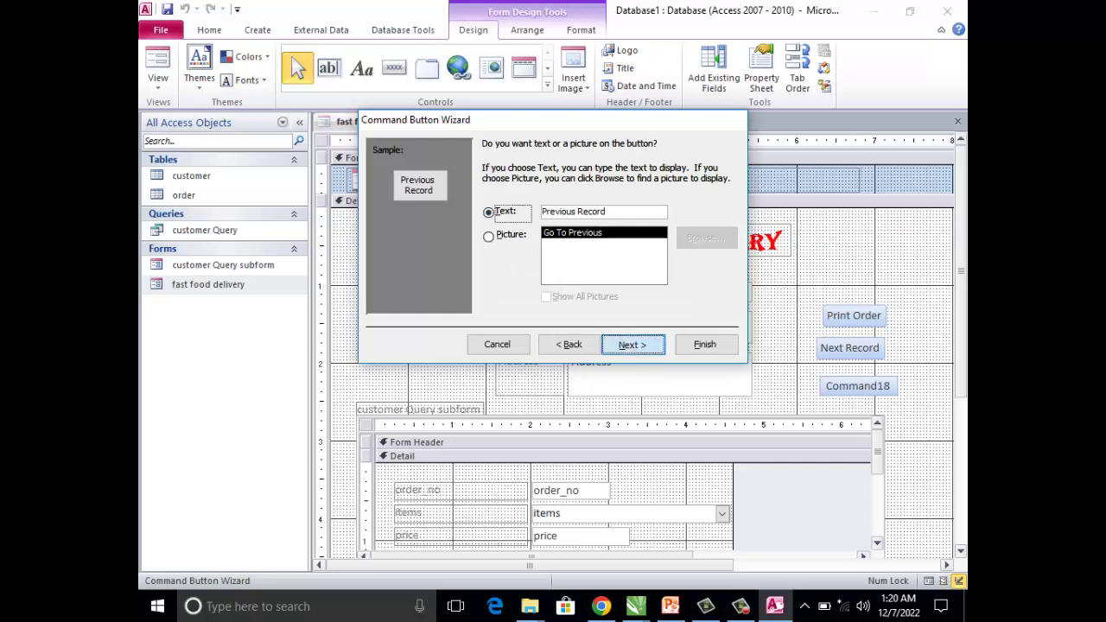
left_click(630, 343)
left_click(704, 343)
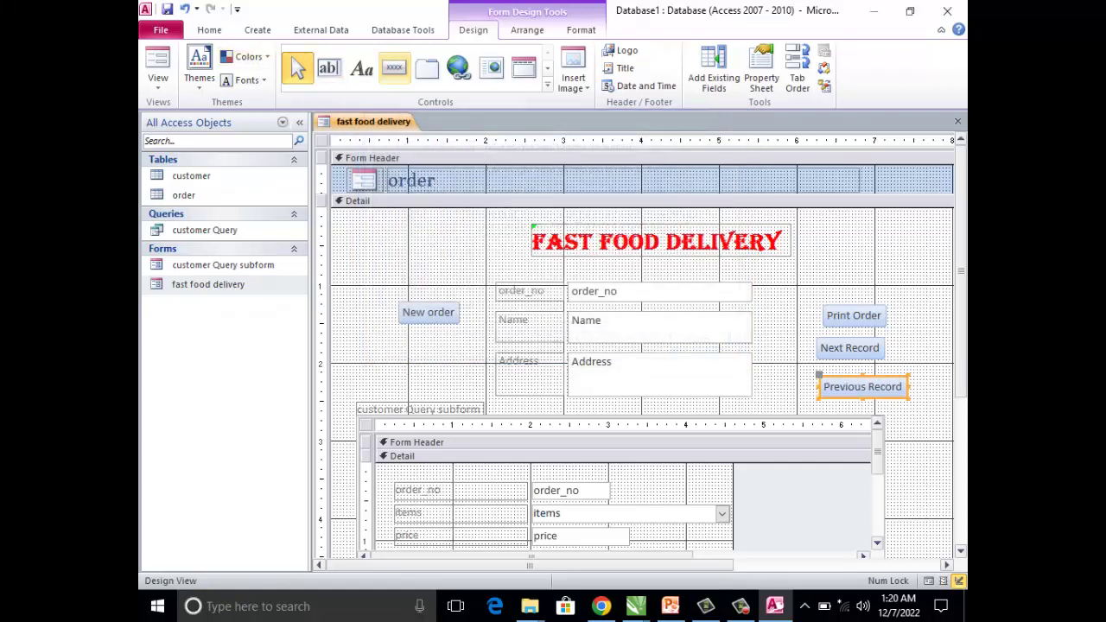
- Draw a text Find Record button above Print Order, then view the form with its data
left_click(394, 68)
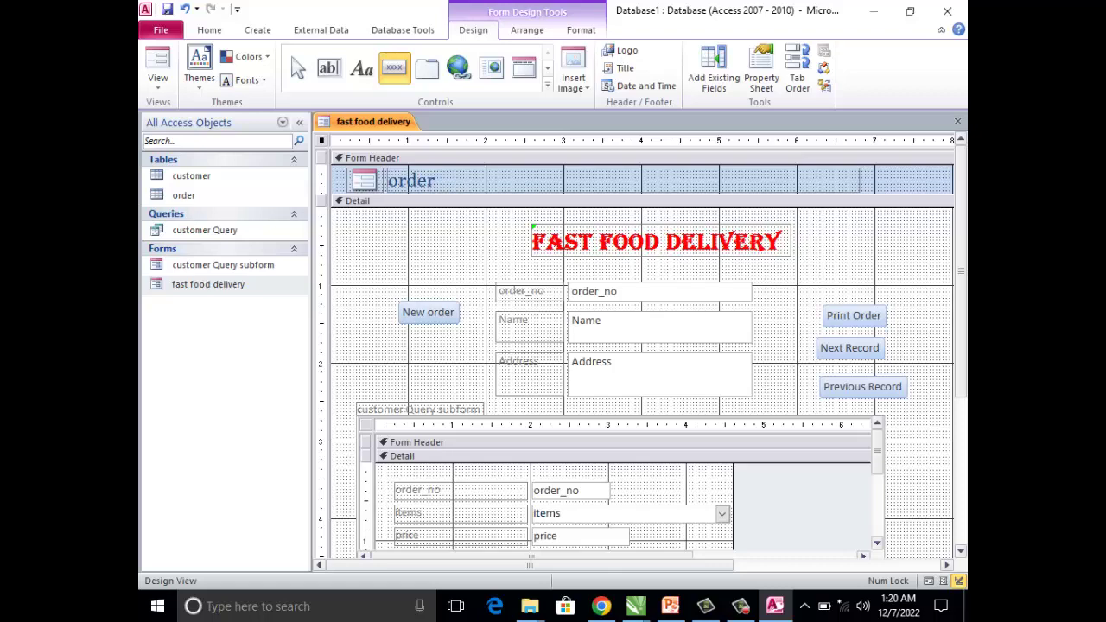
left_click_drag(814, 277, 893, 299)
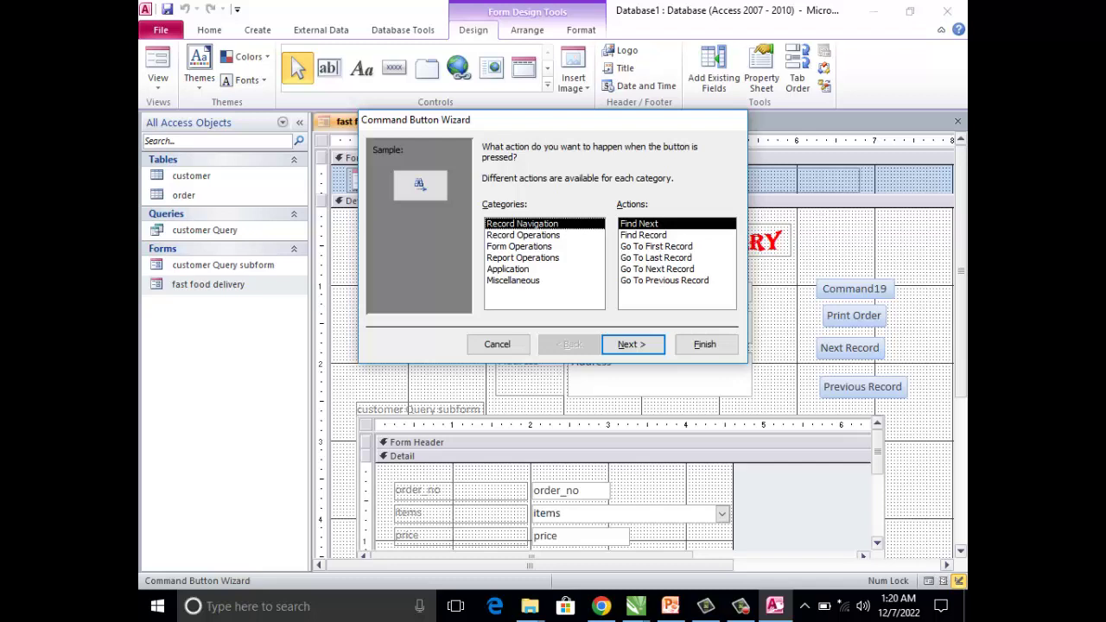
left_click(642, 235)
left_click(632, 344)
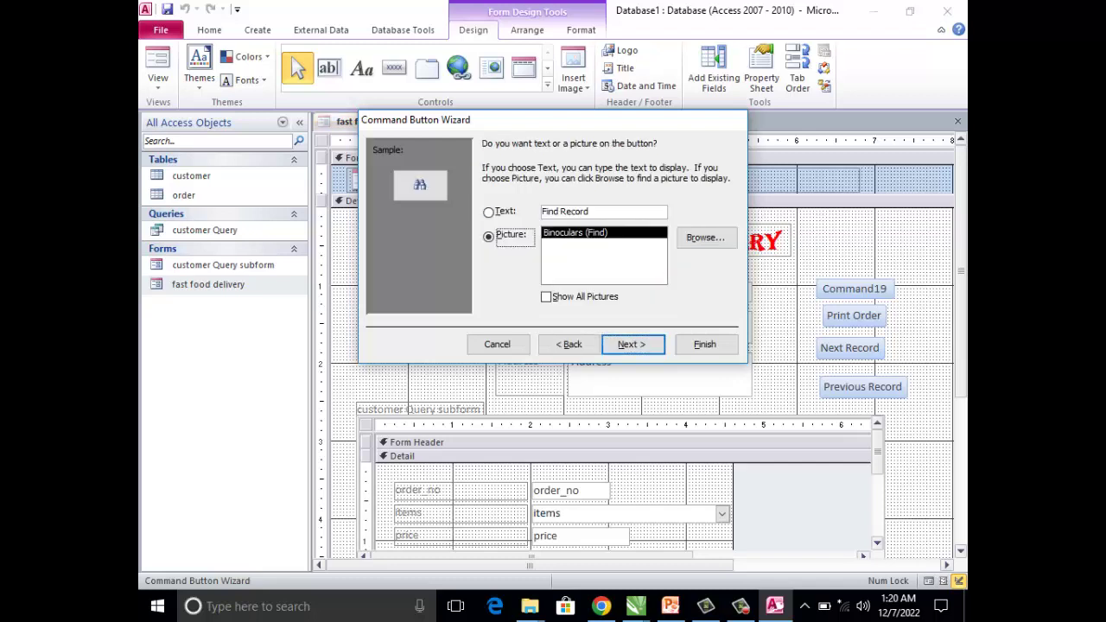
left_click(488, 211)
left_click(631, 344)
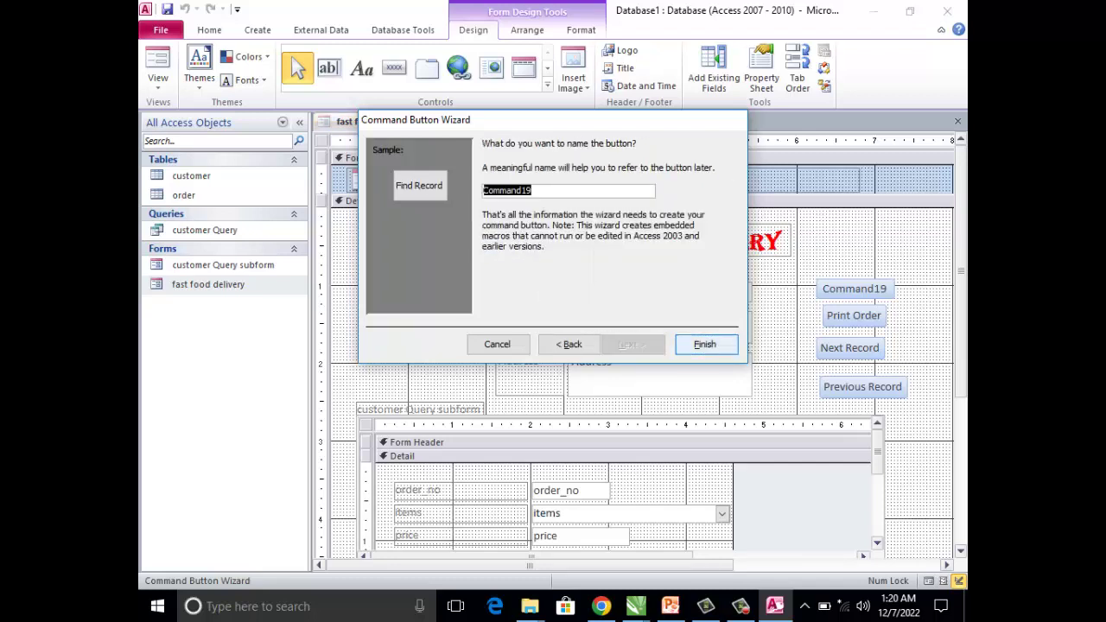
left_click(704, 344)
left_click(157, 65)
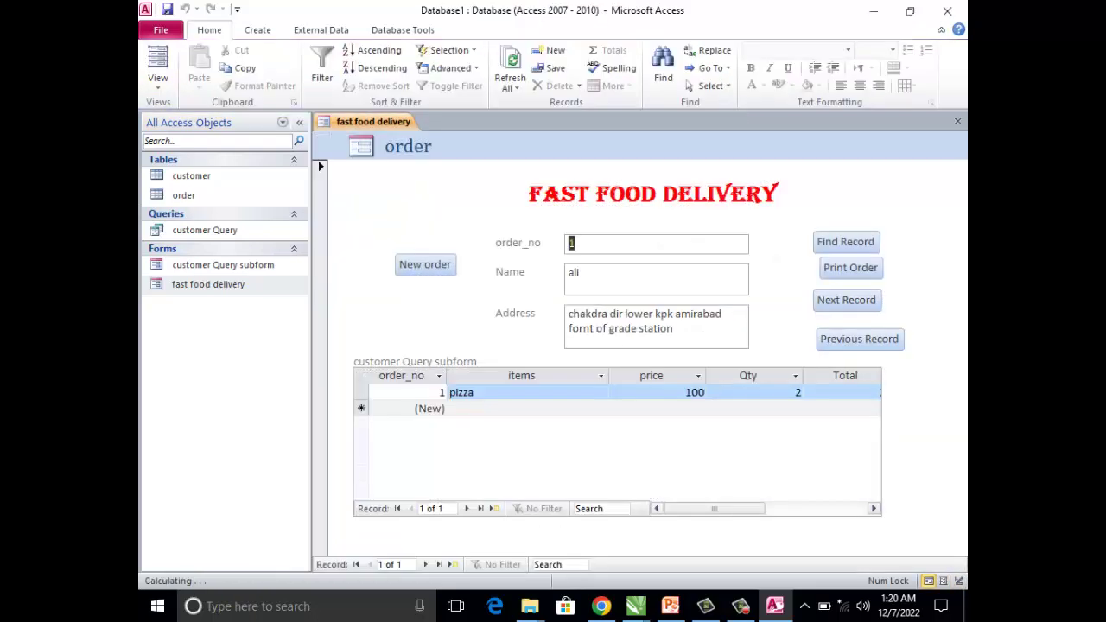
- Try the Find Record search from the customer name field, then close it
left_click(579, 272)
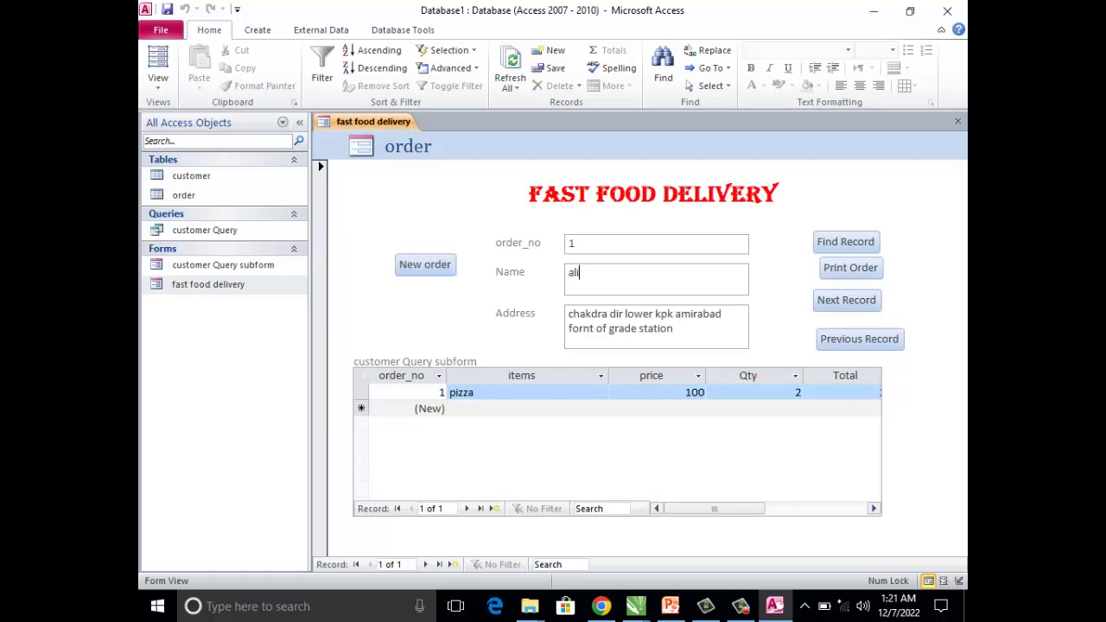
left_click(845, 242)
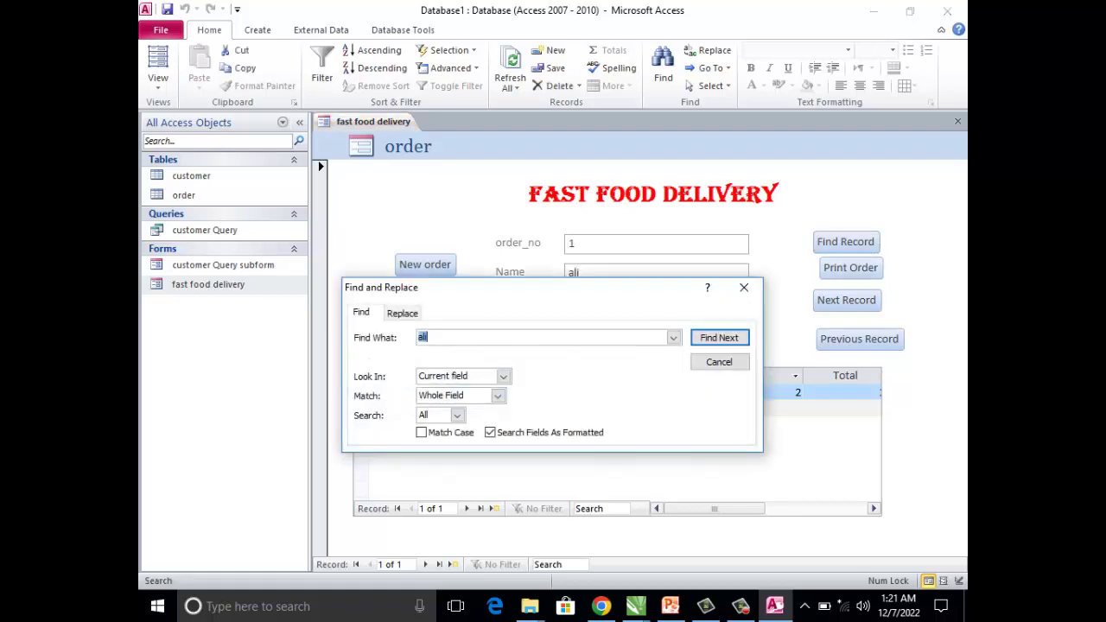
left_click_drag(406, 287, 431, 346)
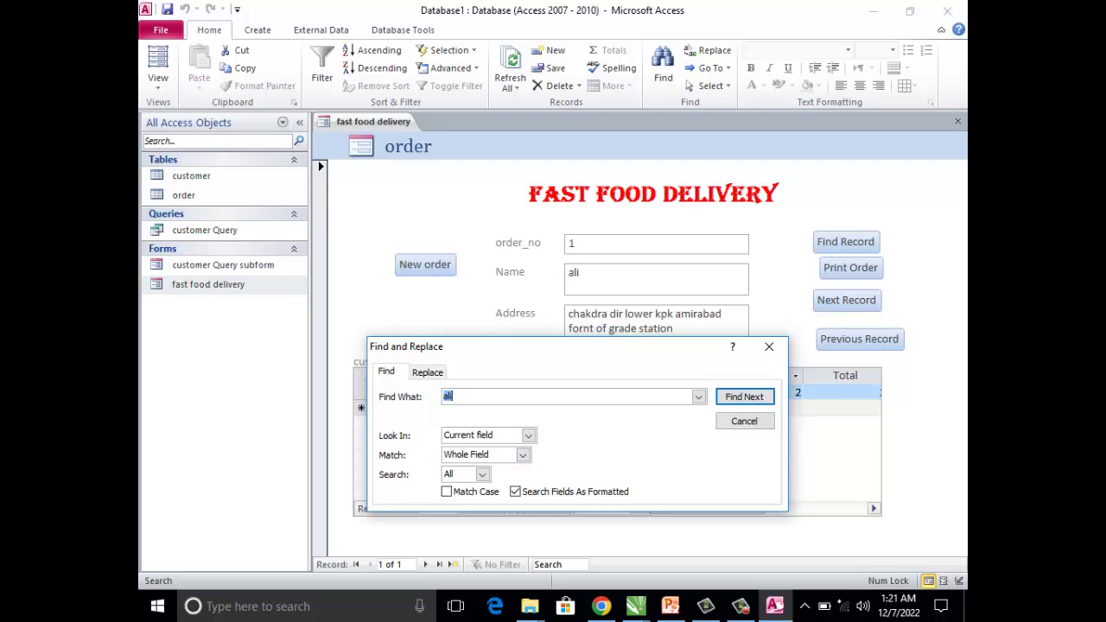
left_click(744, 421)
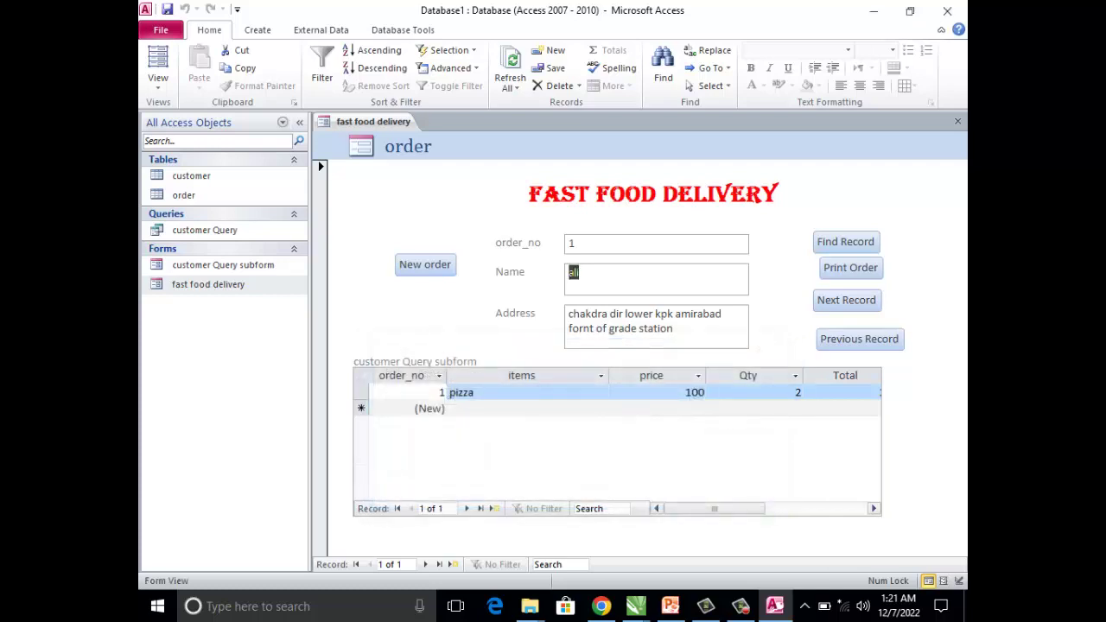
- Start new order 2 and enter the new customer's name and hostel address
left_click(424, 265)
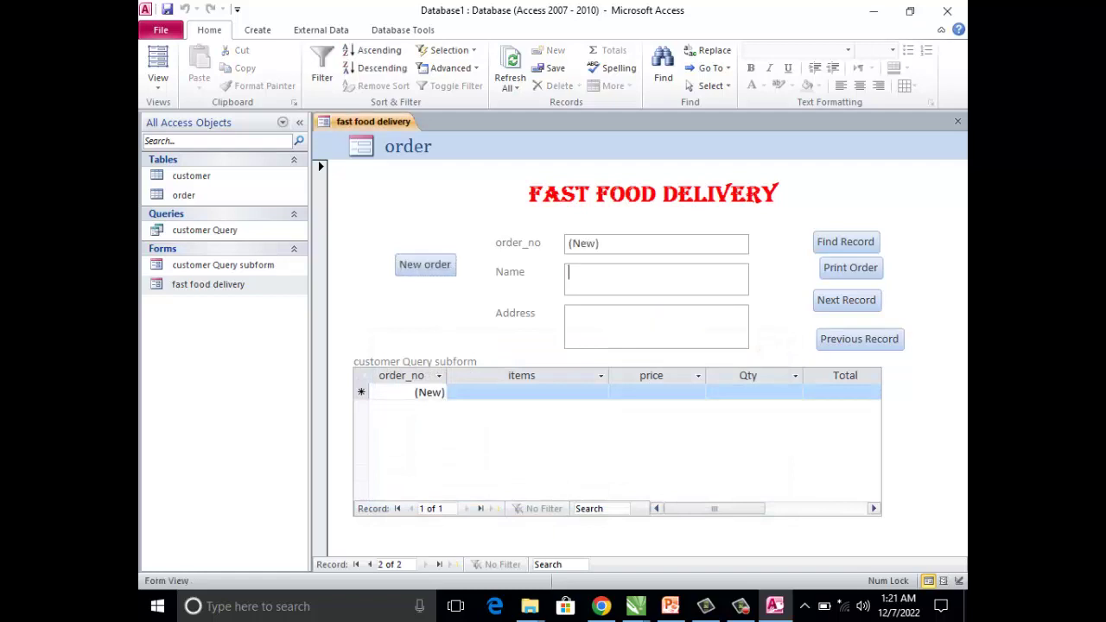
type("sami")
key("Tab")
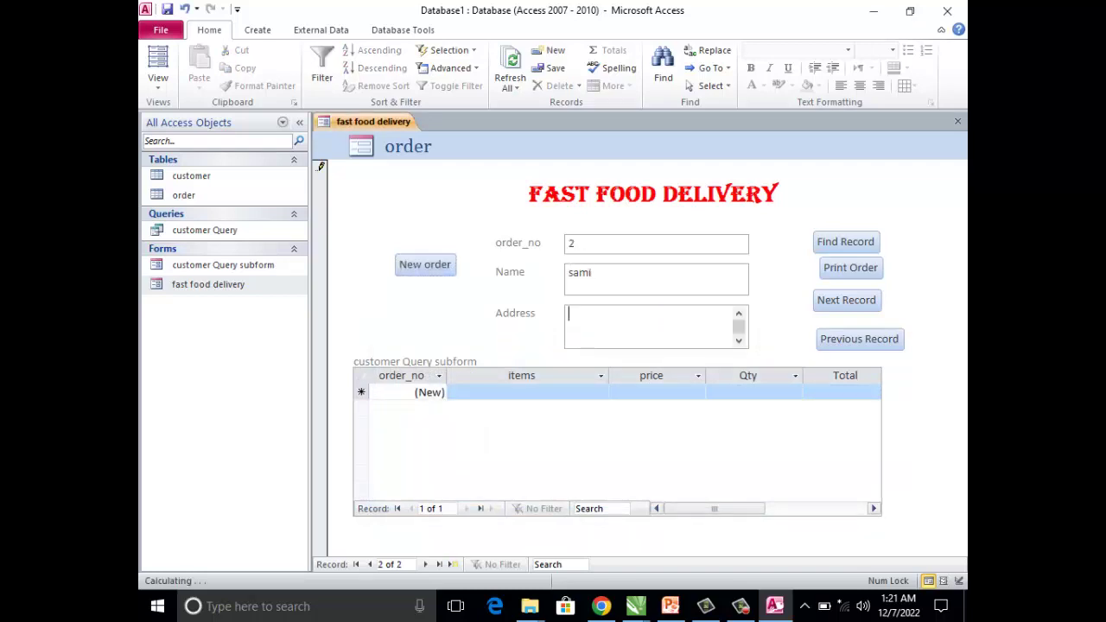
type("mkd")
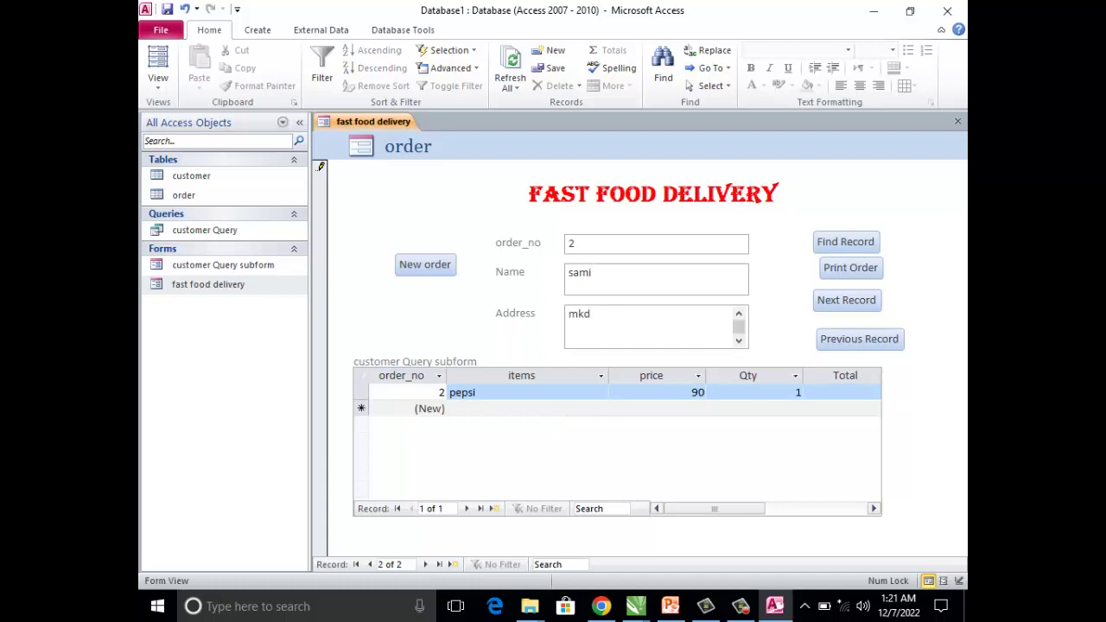
key("BackSpace")
key("BackSpace")
key("BackSpace")
type("univ")
type("esity of malakand")
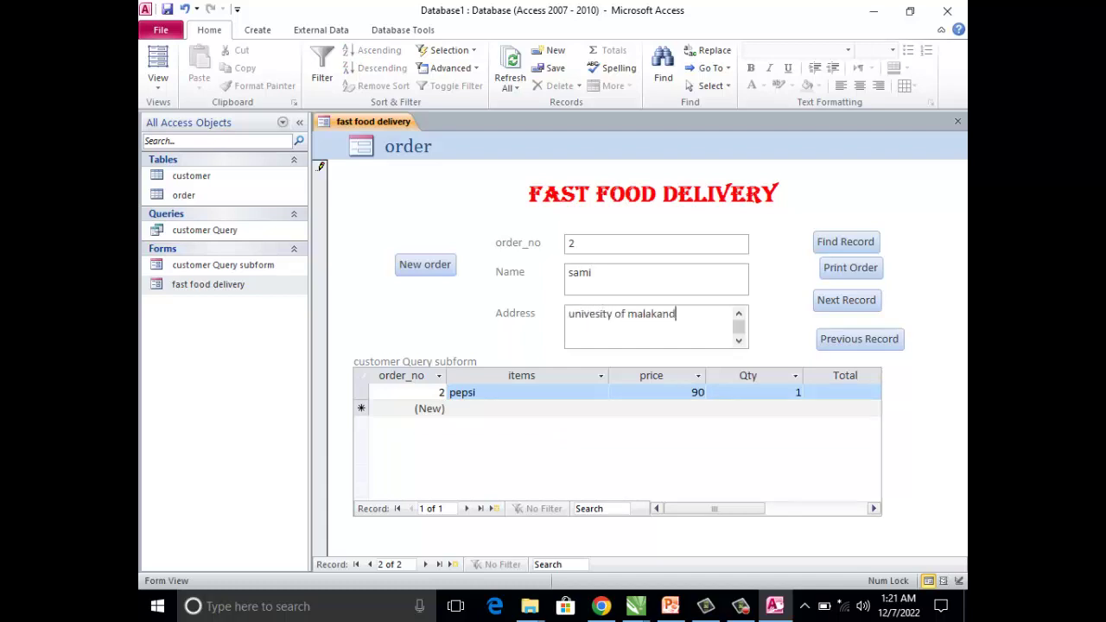
type(" boy hostel")
- Complete the pepsi line at 90 in the ordered items list and move past it
left_click(522, 408)
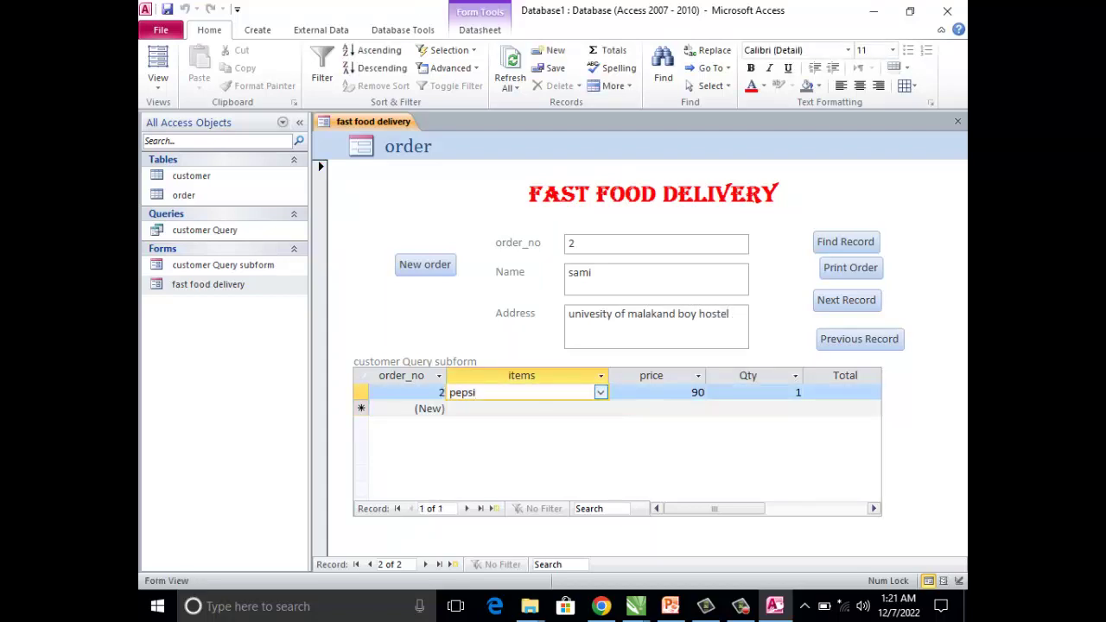
key("Tab")
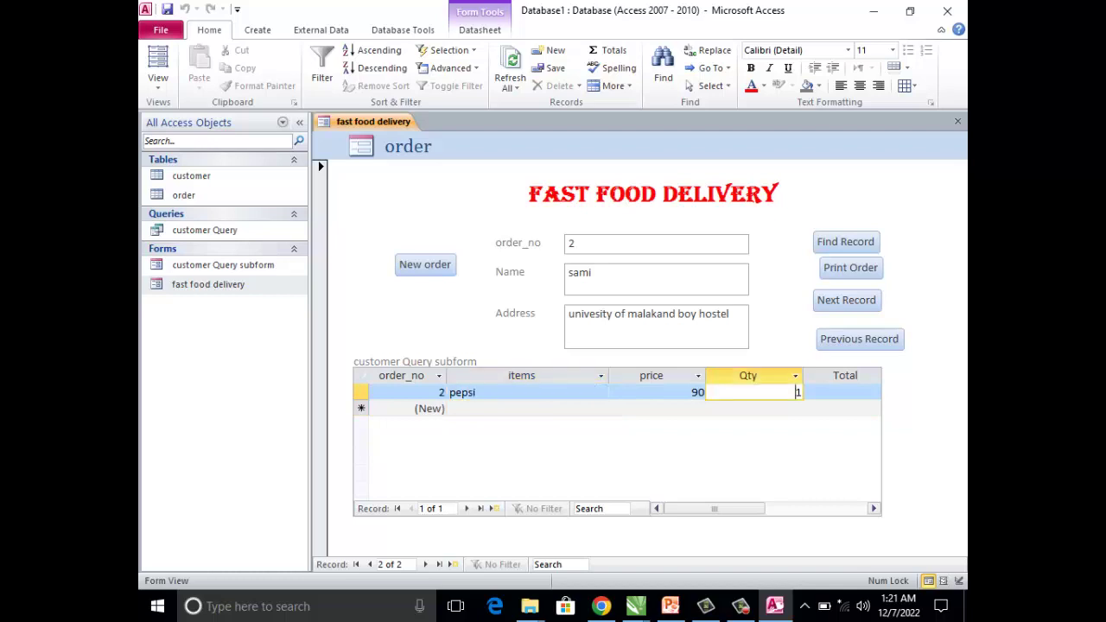
key("Tab")
key("Tab")
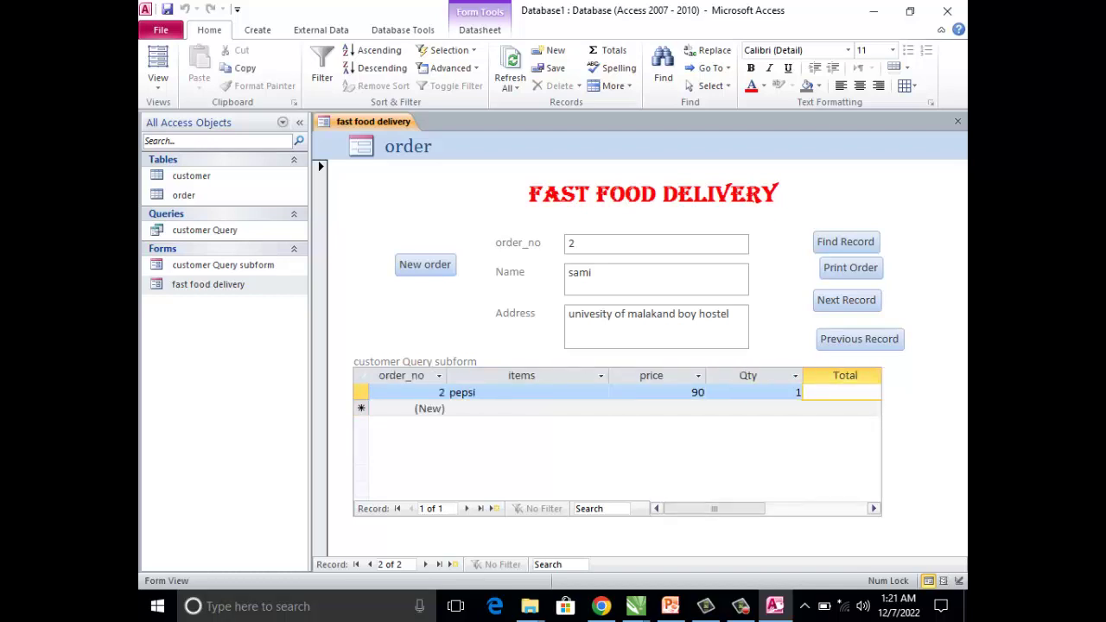
key("Tab")
- Start a blank third order, then find the first customer's order by name
key("Return")
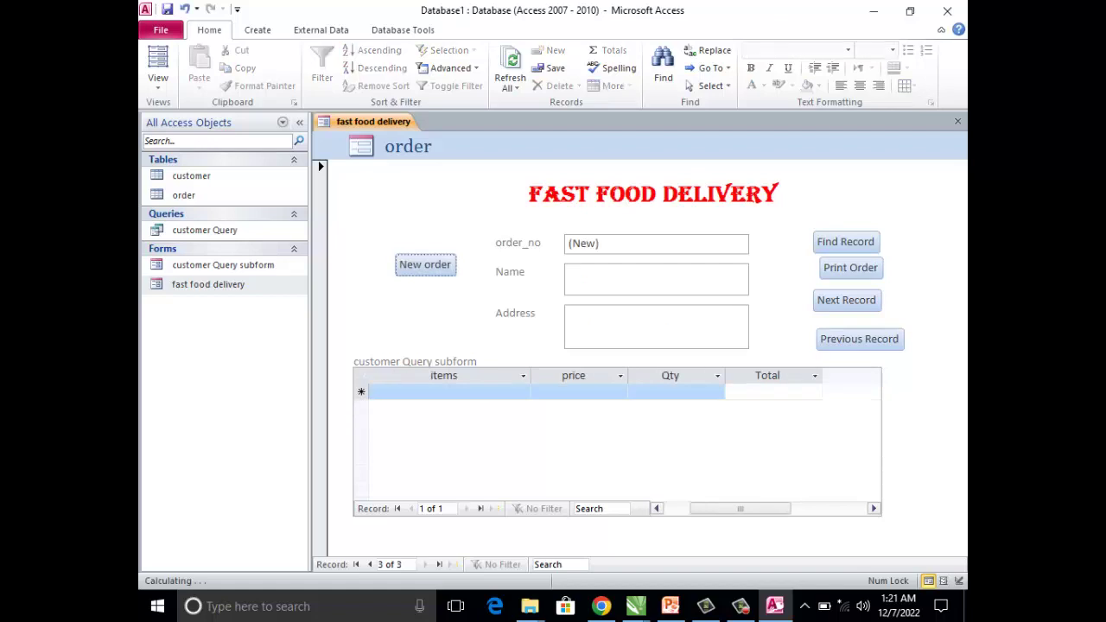
key("Tab")
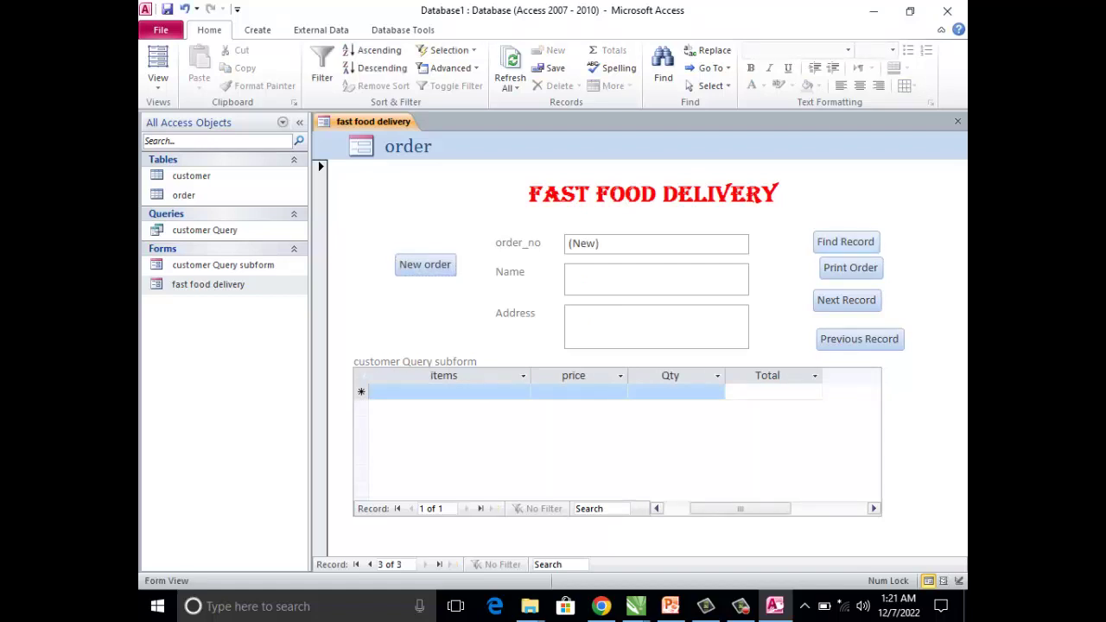
key("Tab")
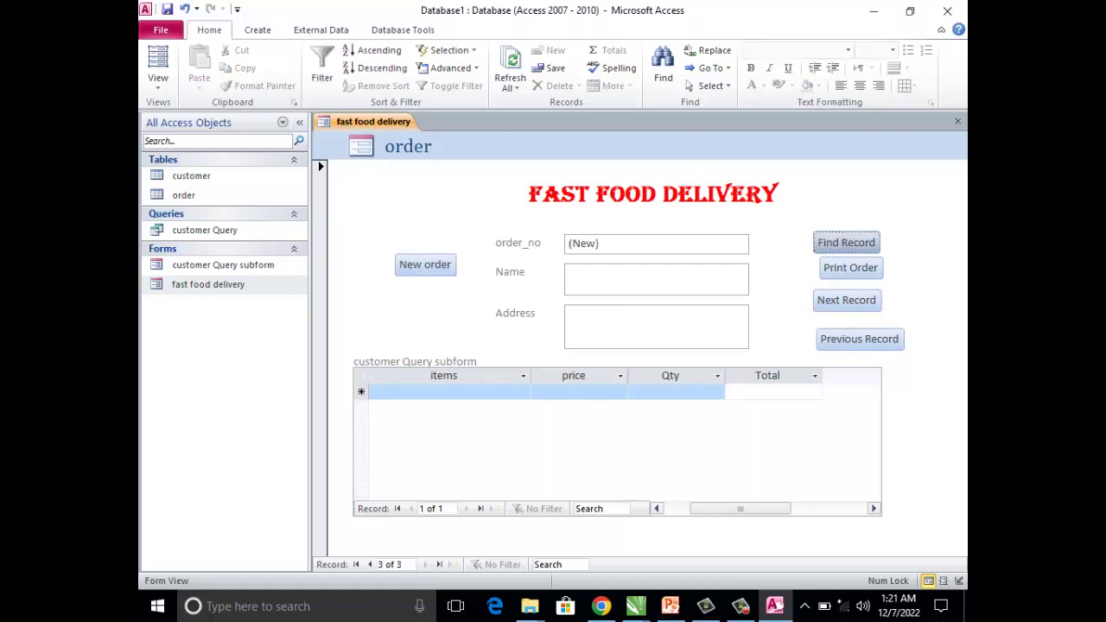
key("Return")
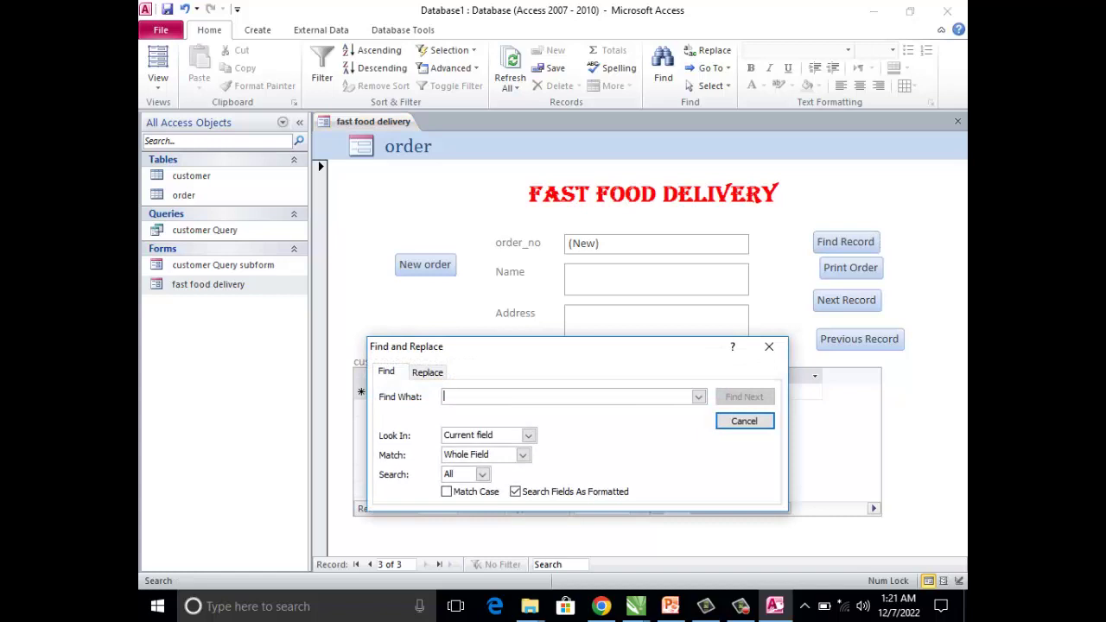
type("all")
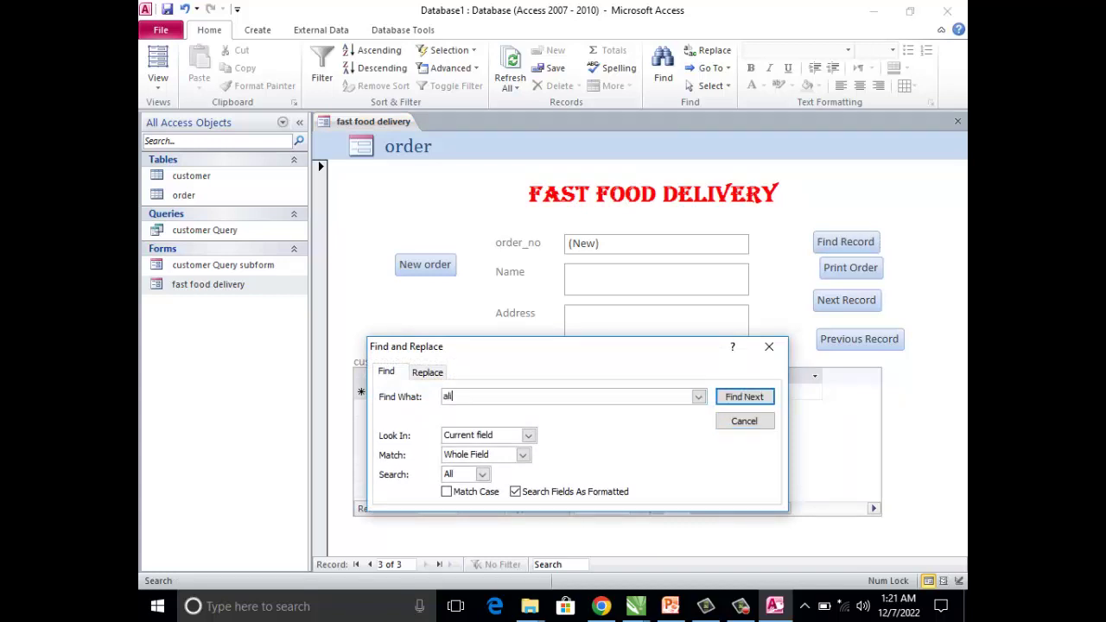
key("Return")
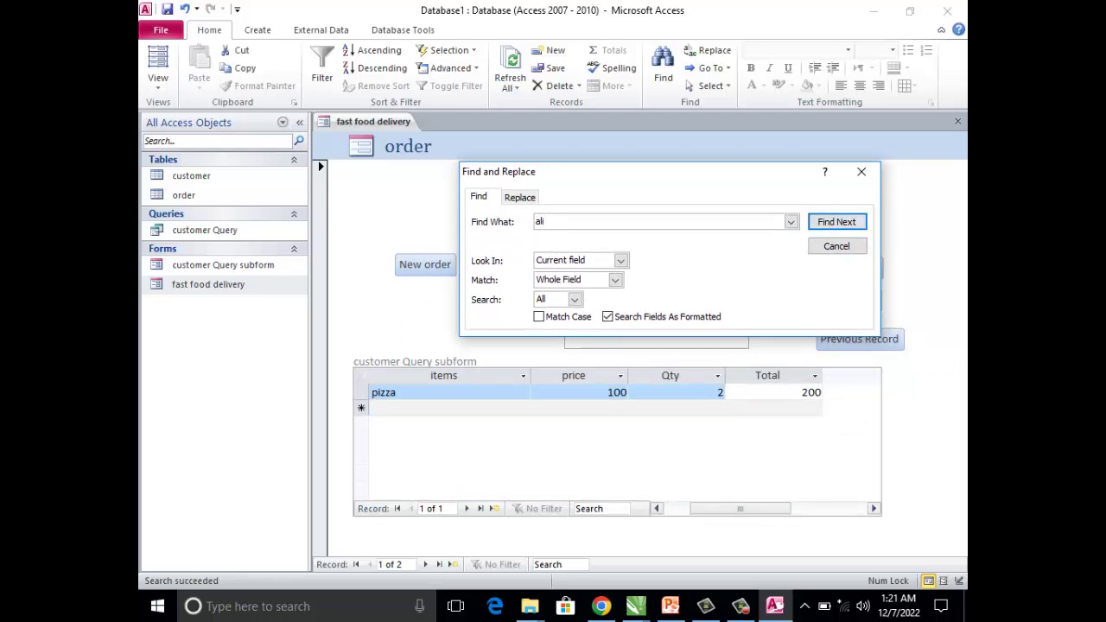
left_click(836, 246)
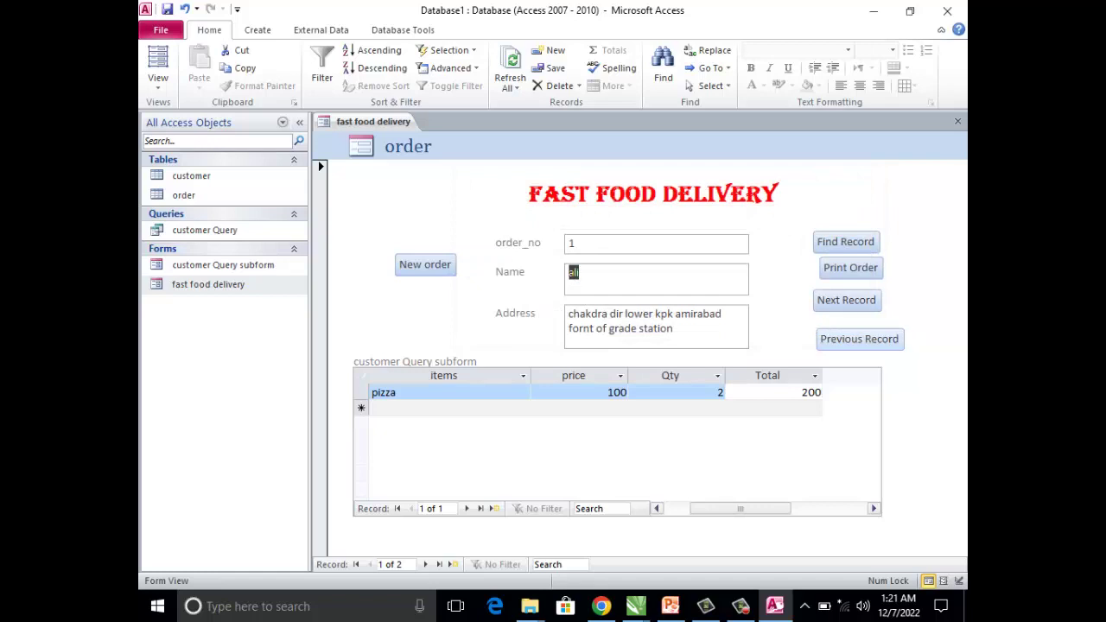
- Step back from order 2 to order 1, dismissing the can't-go-to-record message
left_click(859, 339)
key("Return")
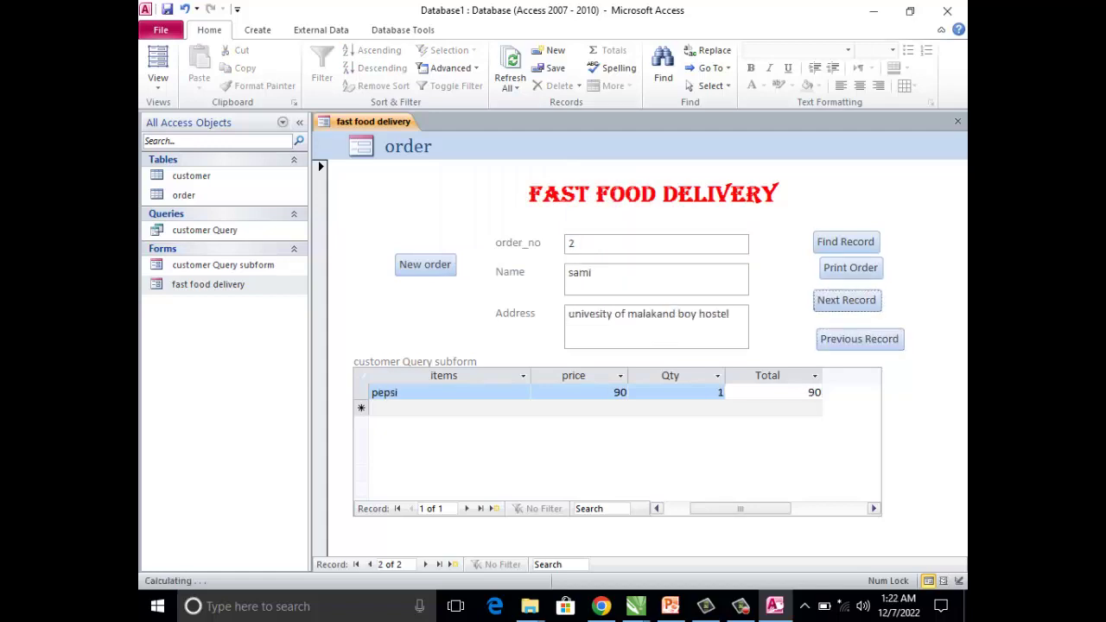
left_click(859, 339)
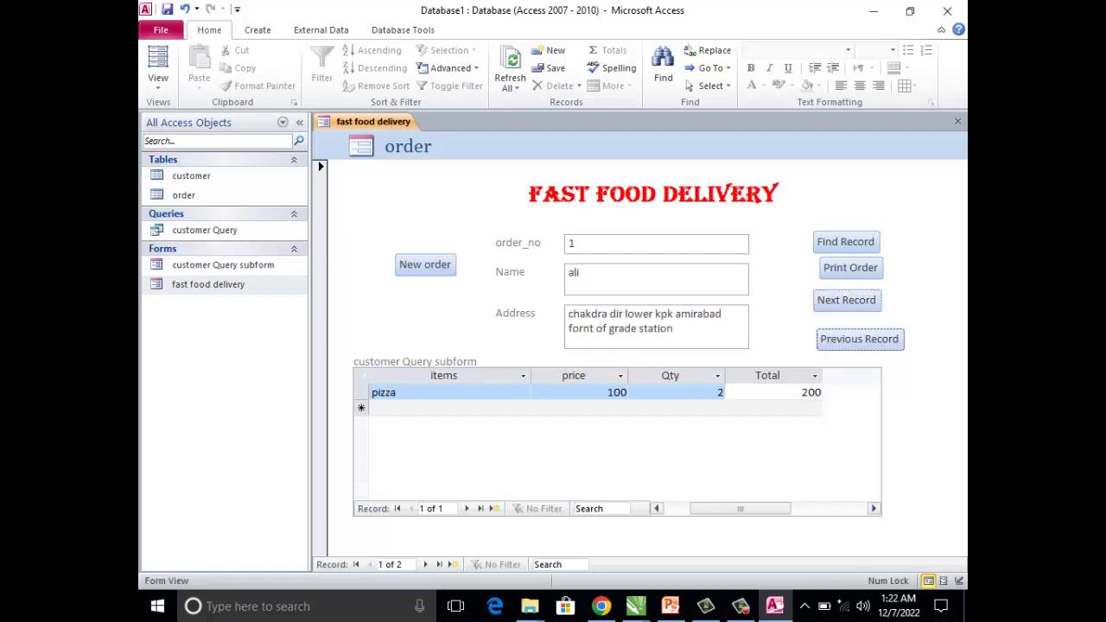
left_click(740, 606)
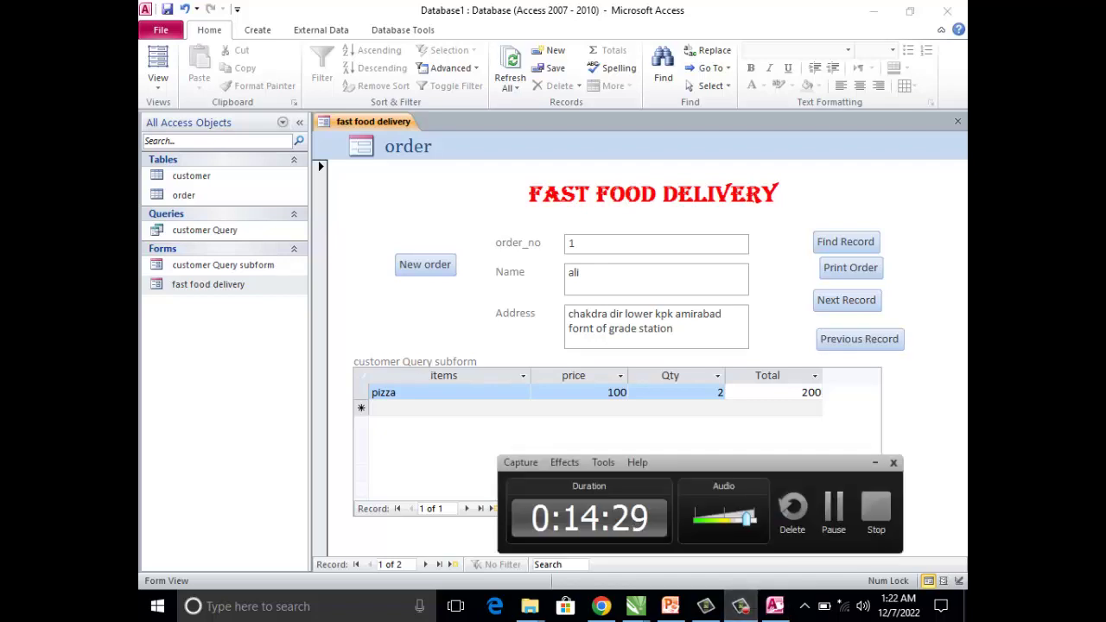